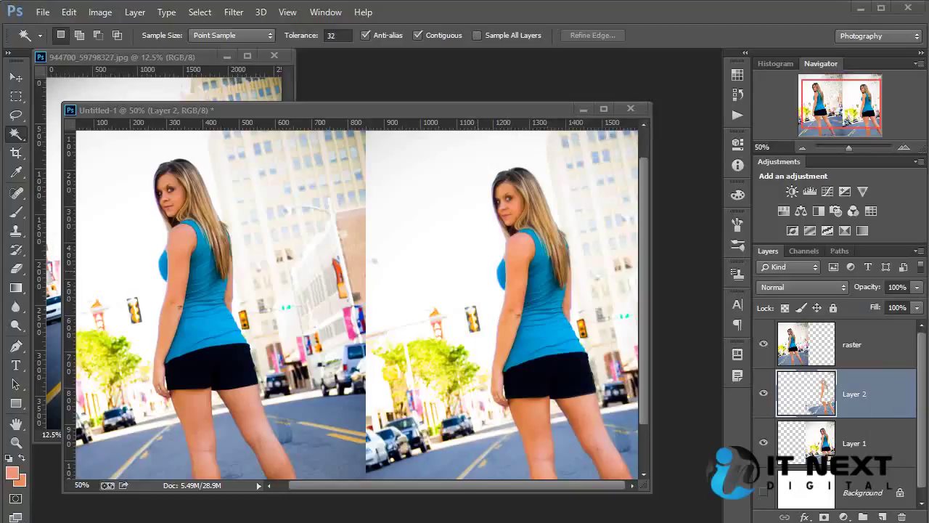
Draw a rectangular selection of about 1252 × 806 px spanning both side-by-side photos
left_click(200, 13)
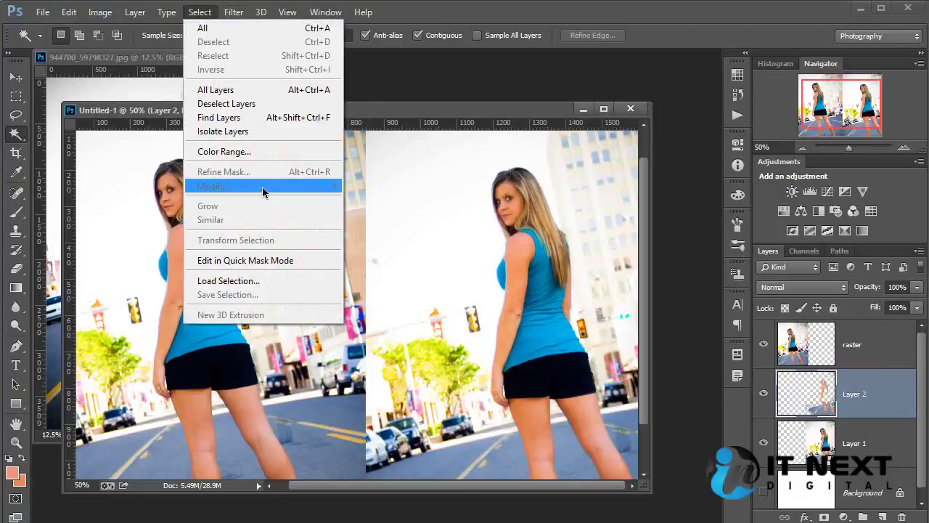
left_click(452, 188)
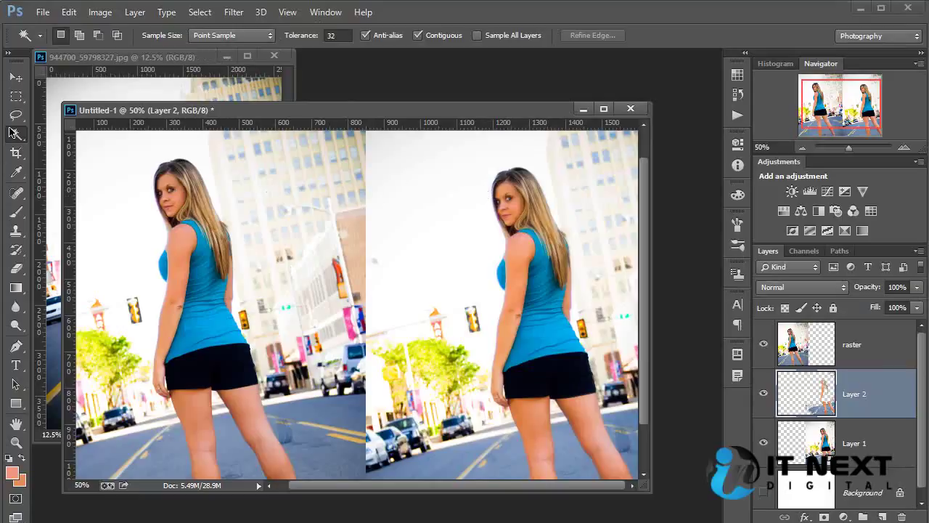
left_click(17, 100)
left_click_drag(154, 166, 607, 459)
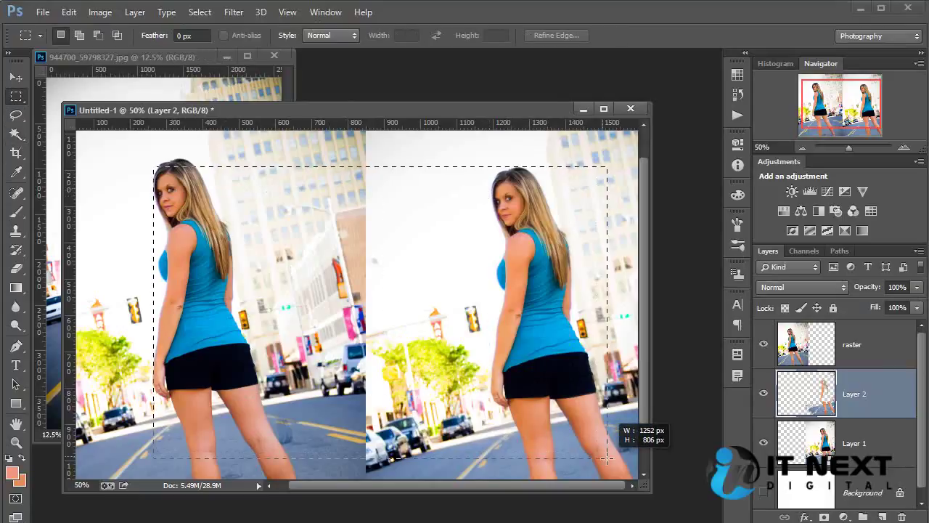
Convert the rectangular selection into a 10-pixel border band
left_click(201, 14)
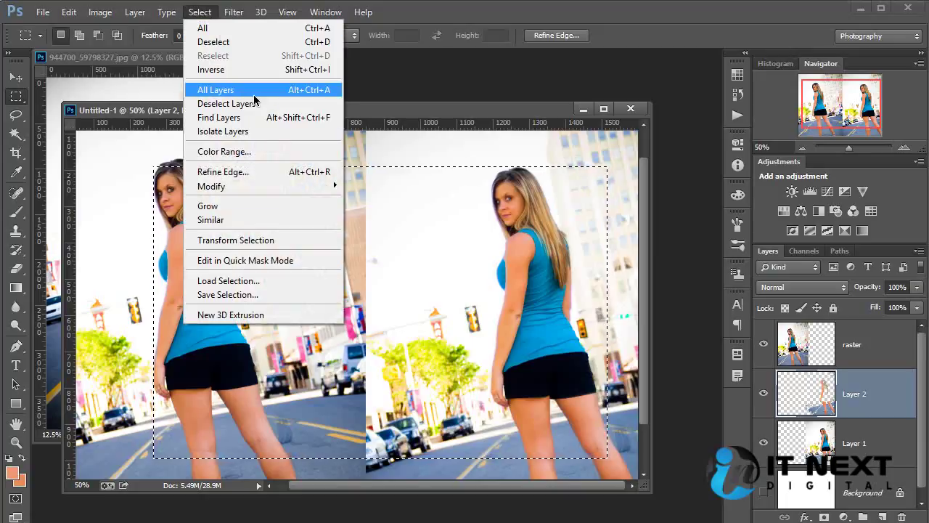
mouse_move(211, 186)
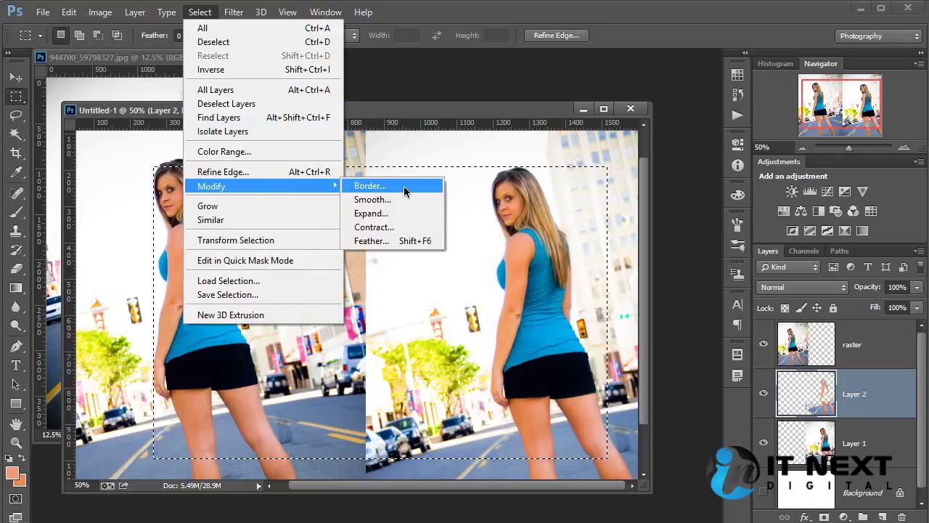
left_click(404, 191)
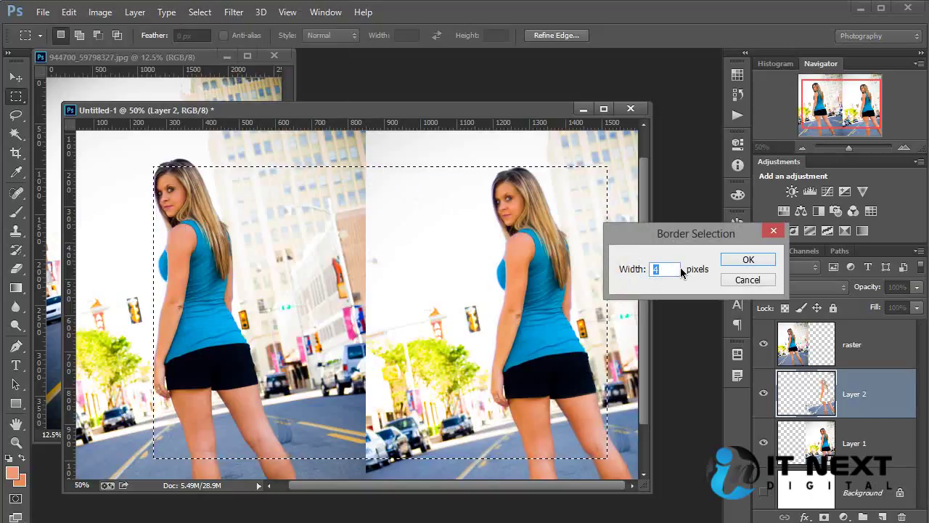
left_click(748, 259)
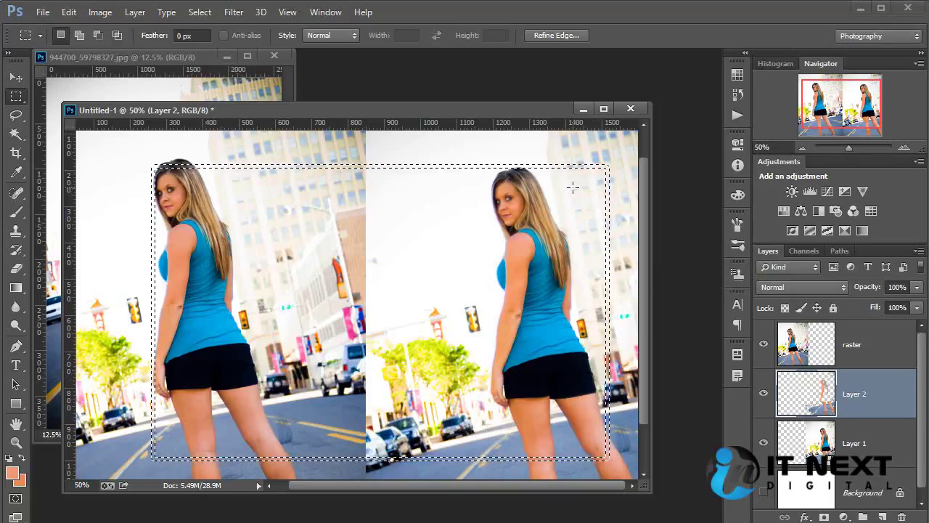
left_click(72, 13)
Fill the border with white on Layer 2, deselect, and reload Layer 2's frame as a selection
left_click(78, 219)
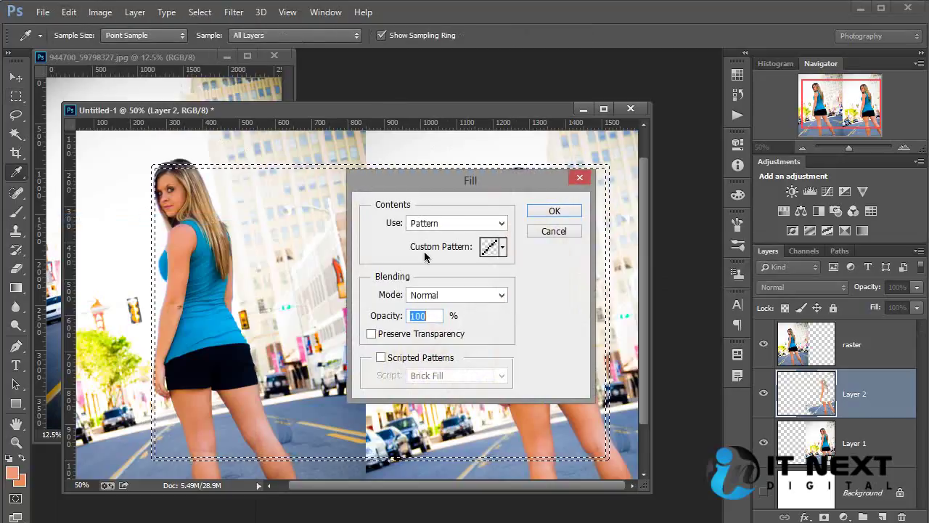
left_click(502, 223)
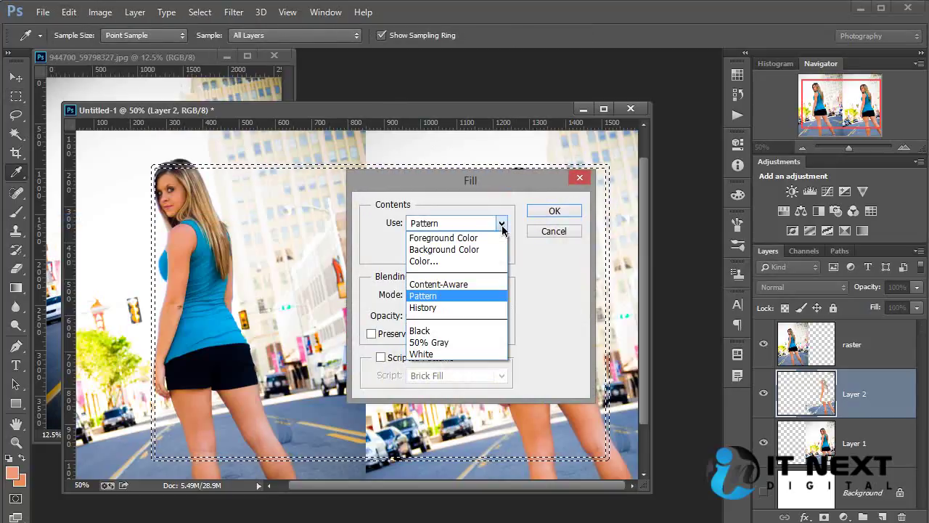
left_click(456, 260)
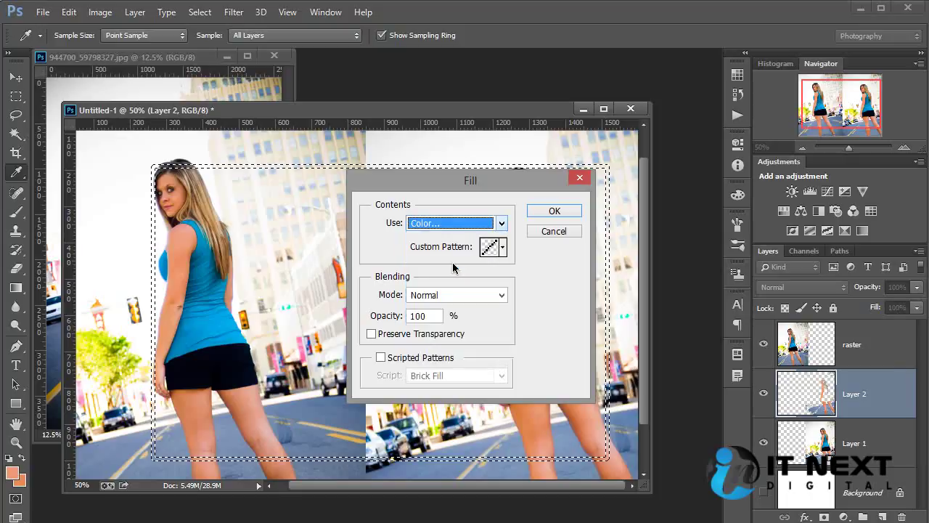
left_click(817, 273)
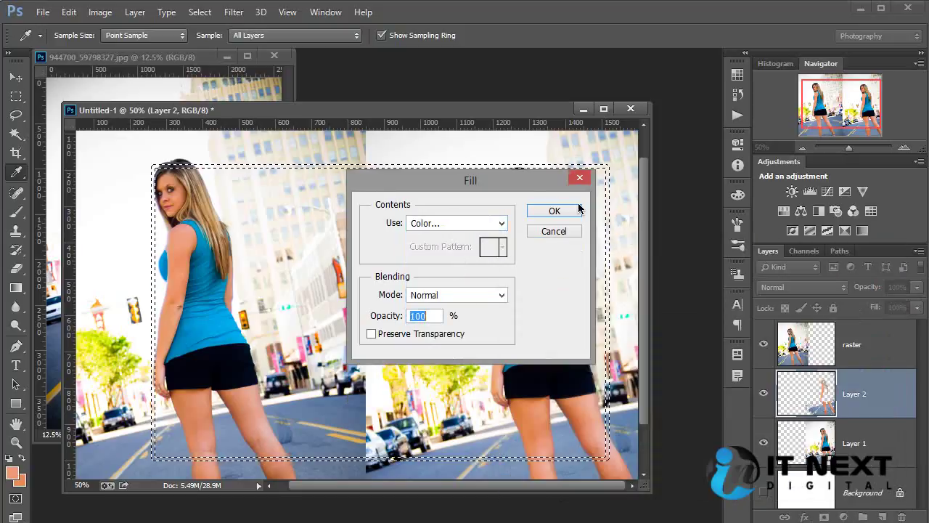
left_click(568, 209)
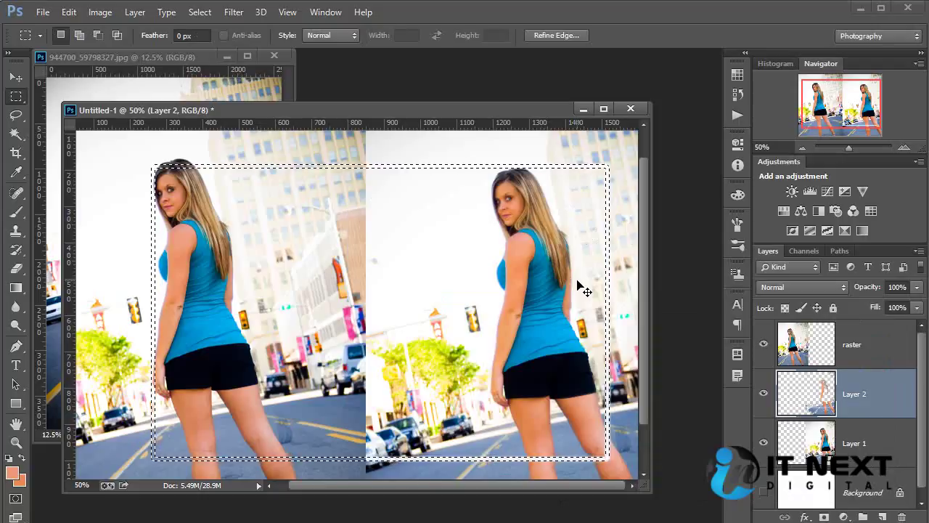
key("ctrl+d")
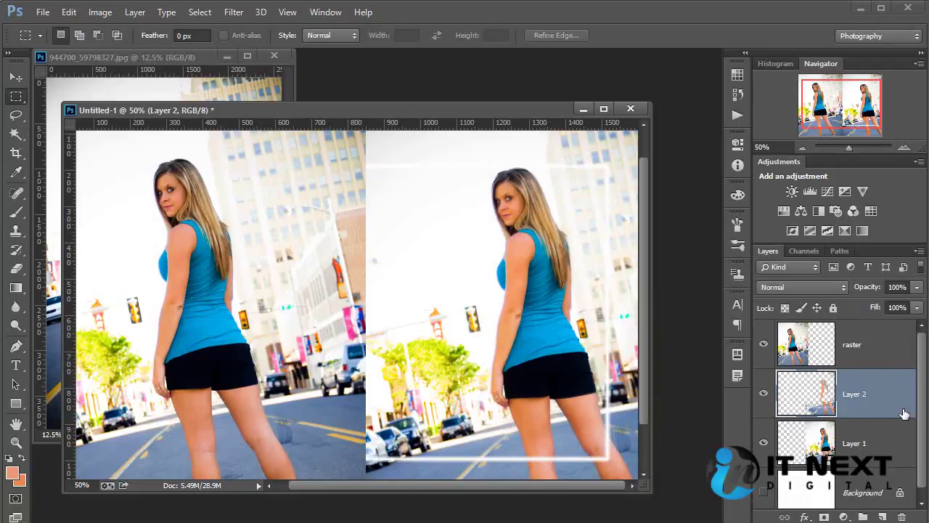
left_click(815, 383, "ctrl")
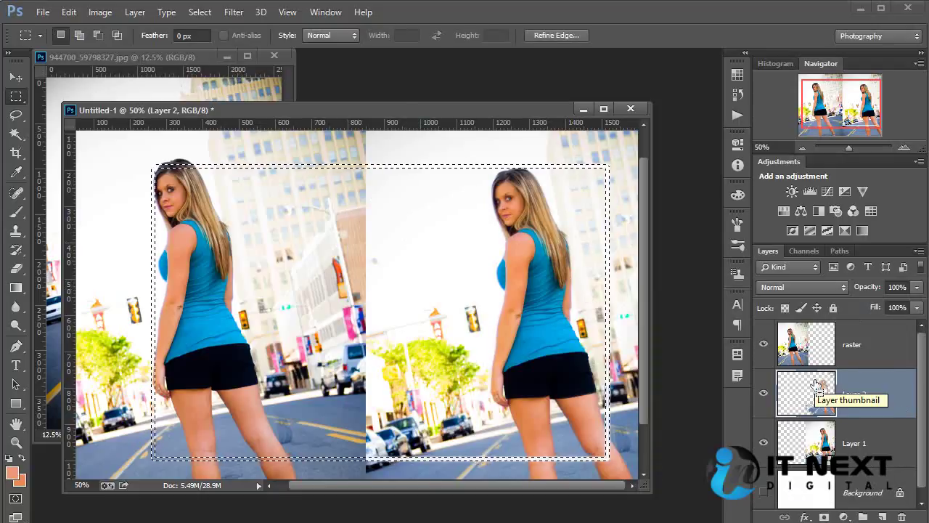
Add a new Layer 3 above raster and fill the frame selection on it
left_click(871, 344)
left_click(882, 516)
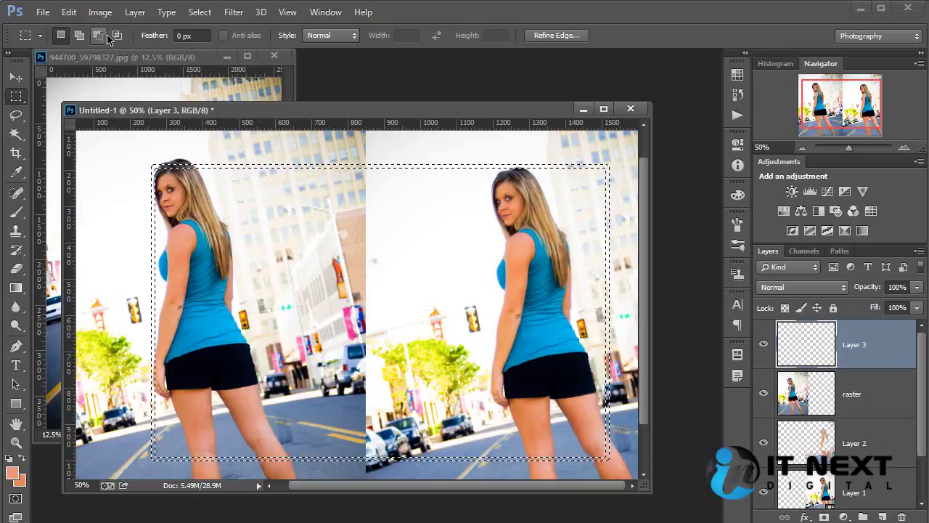
key("shift+F5")
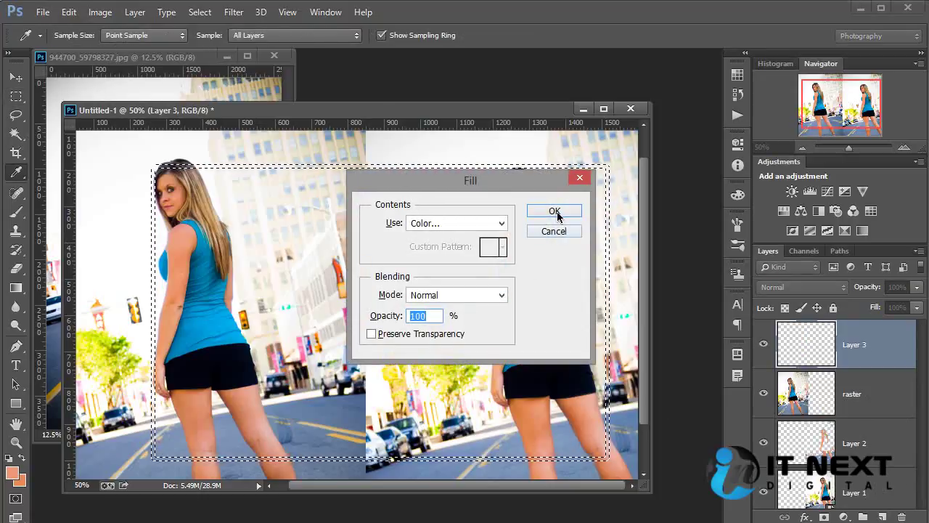
left_click(555, 212)
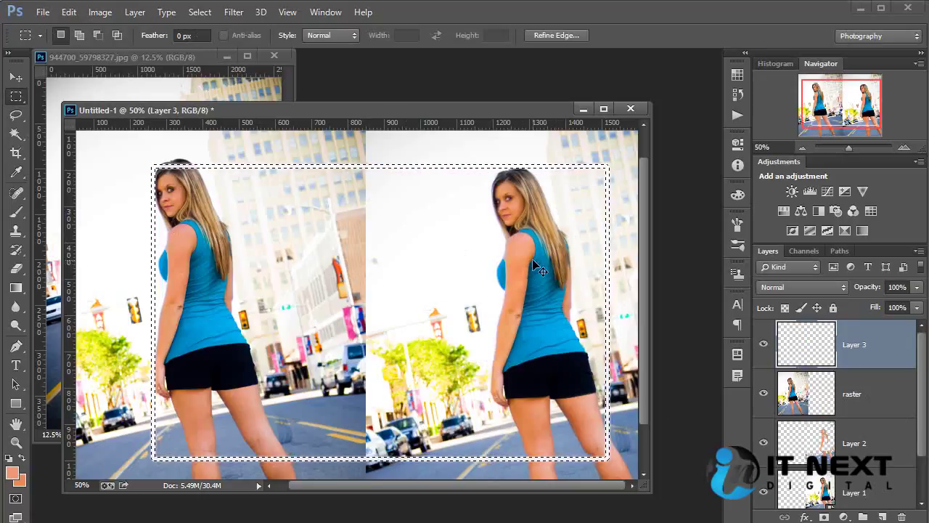
key("ctrl+d")
Shift the trial frame up-left, then discard it and deselect
left_click(16, 77)
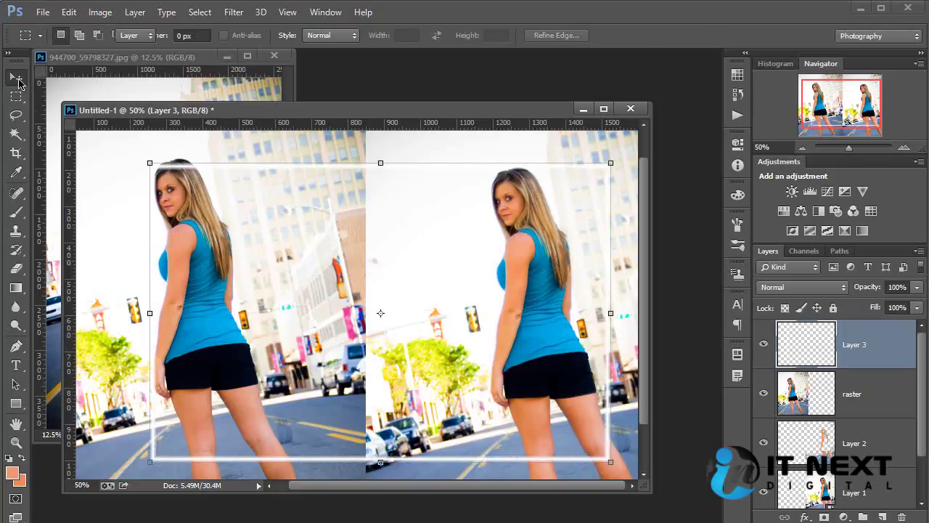
mouse_move(533, 237)
left_mouse_down()
mouse_move(461, 215)
mouse_move(508, 214)
left_mouse_up()
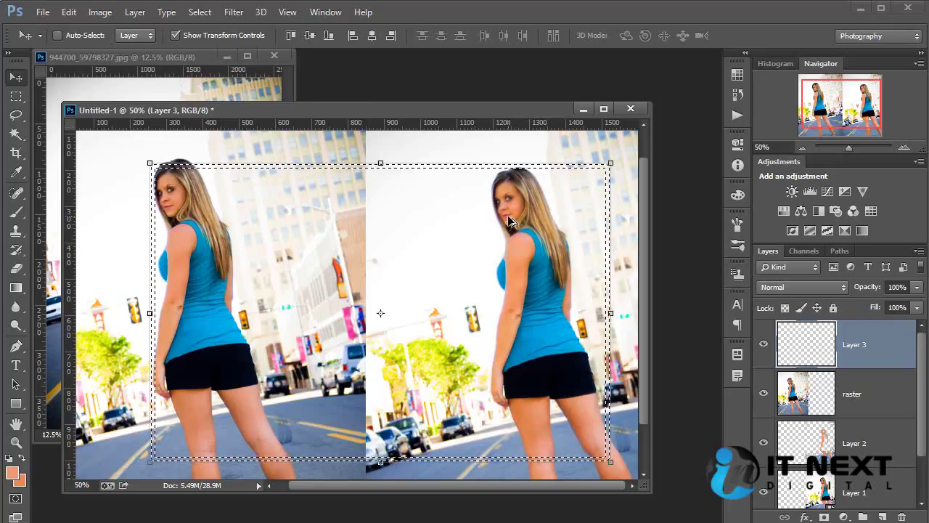
key("Delete")
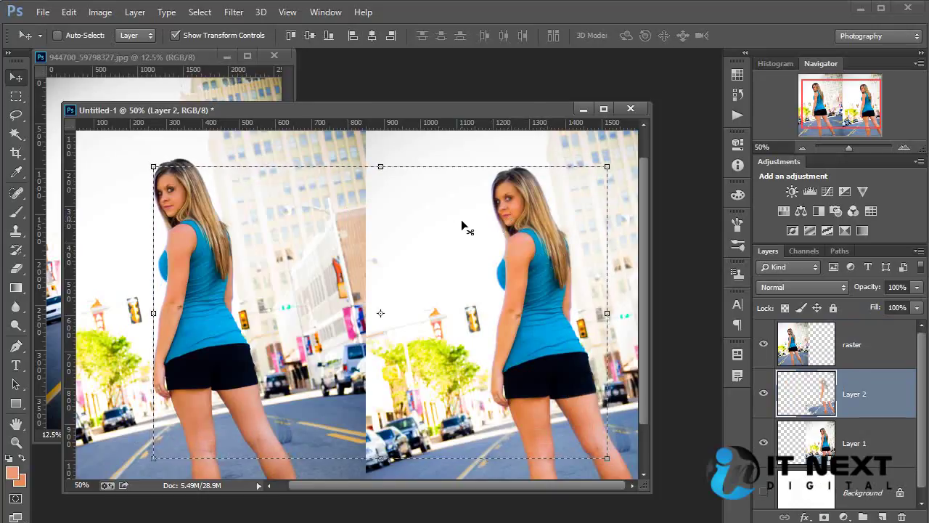
key("ctrl+d")
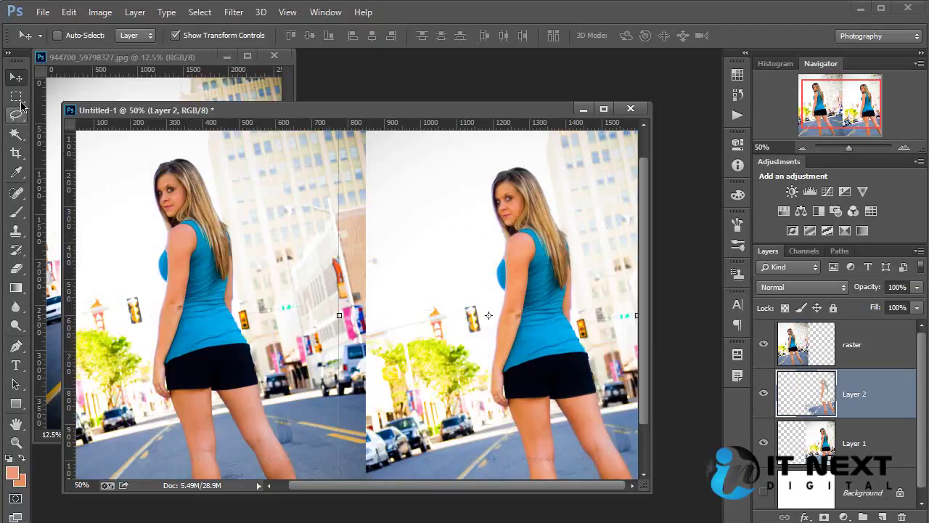
Select a tall rectangle around the left woman, trying a 25-pixel expansion and then undoing it
left_click(16, 96)
mouse_move(113, 165)
left_mouse_down()
mouse_move(309, 432)
mouse_move(278, 459)
left_mouse_up()
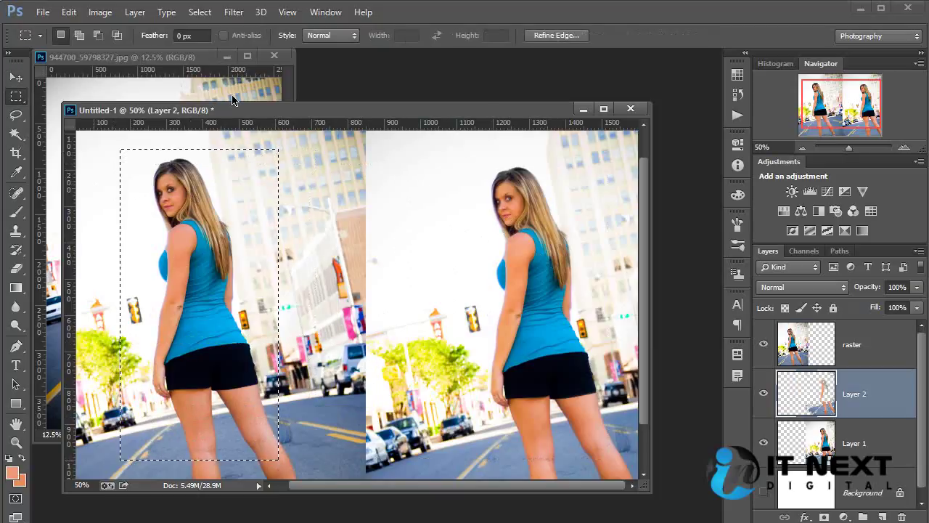
left_click(199, 13)
mouse_move(211, 186)
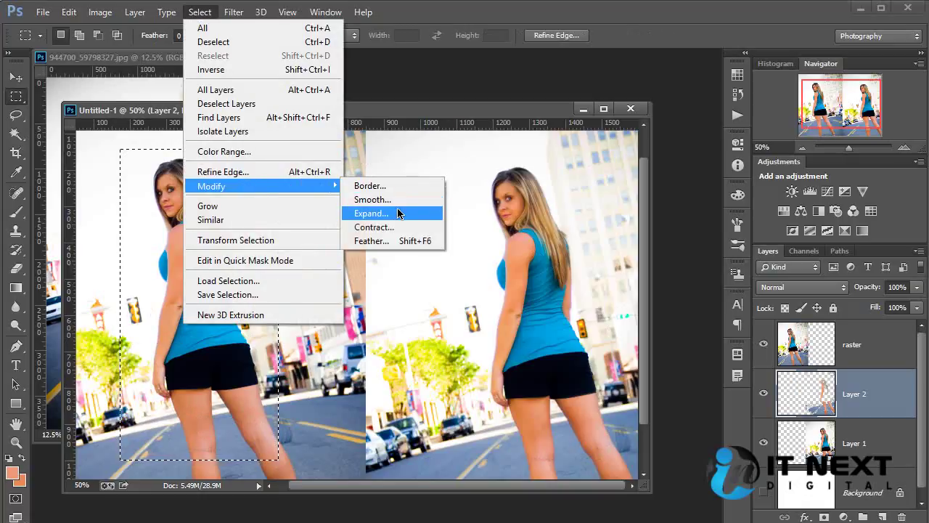
left_click(398, 213)
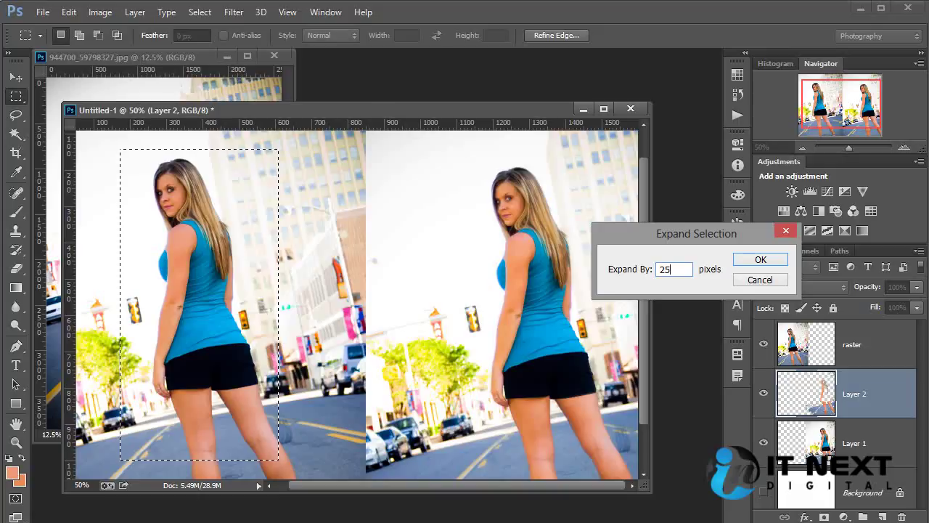
left_click(759, 260)
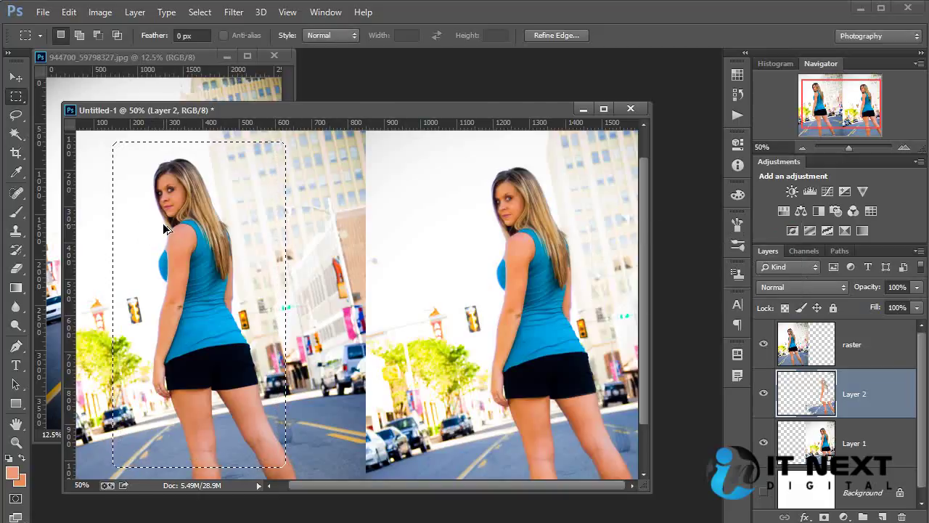
key("ctrl+z")
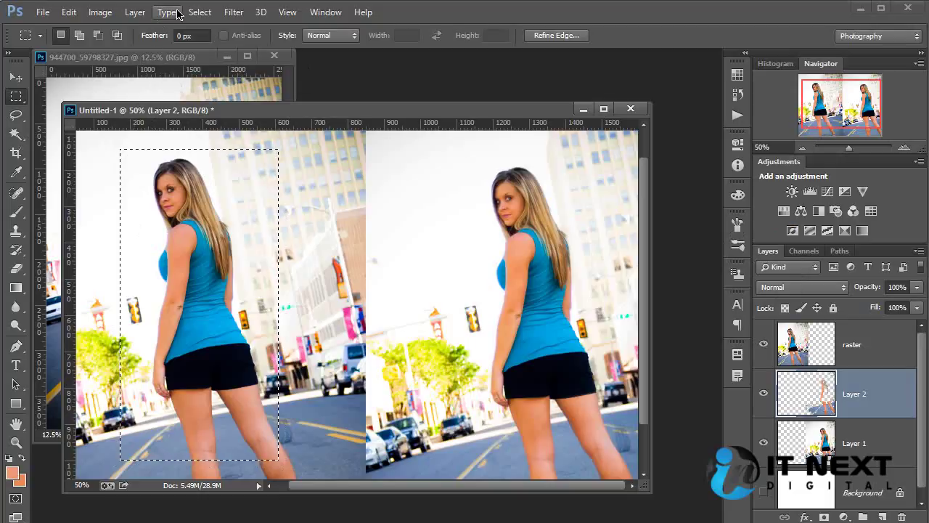
Contract the selection around the left woman by 20 pixels
left_click(200, 12)
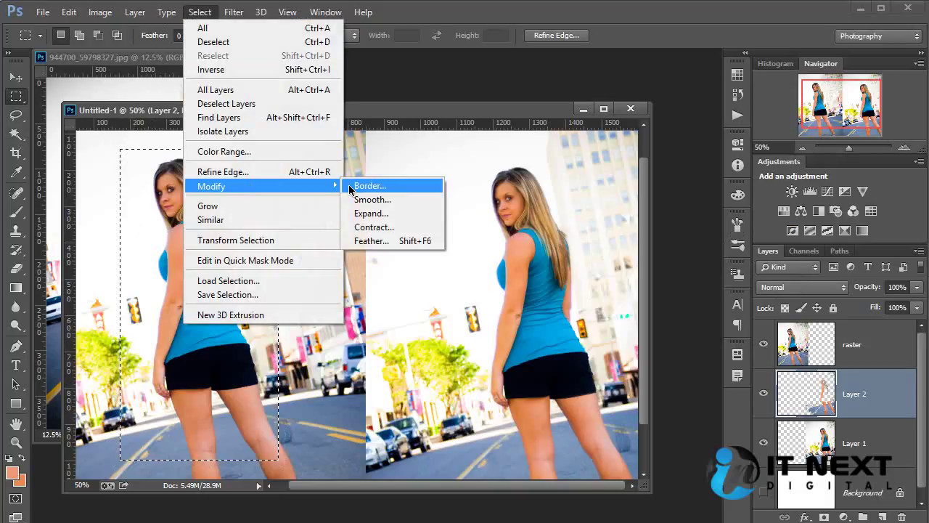
mouse_move(212, 186)
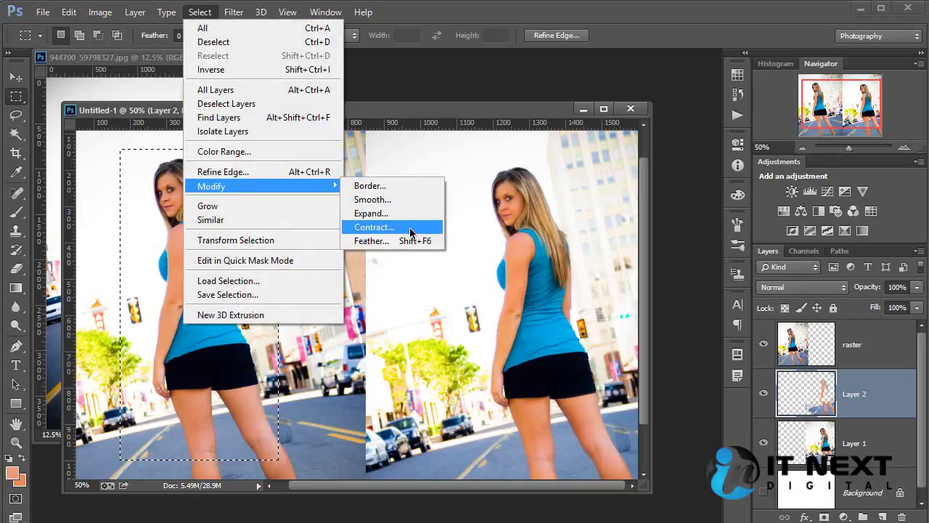
left_click(410, 229)
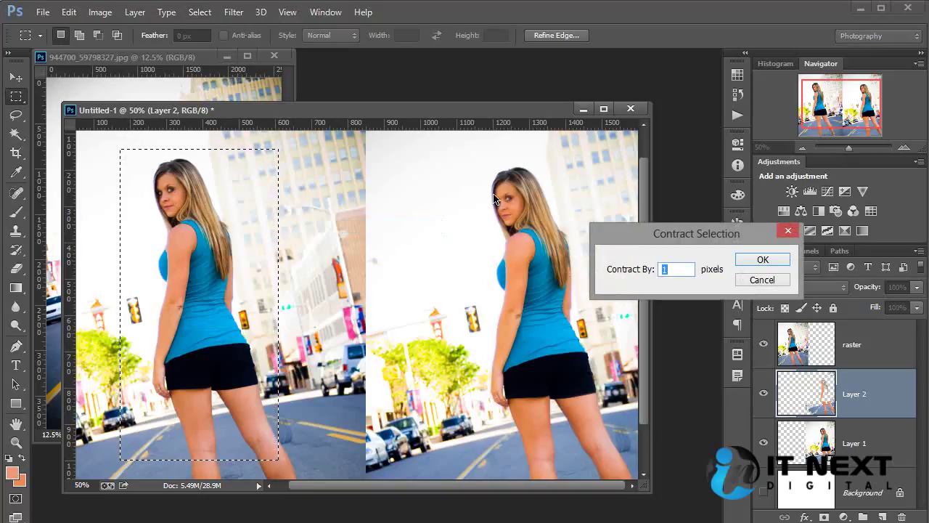
type("0")
left_click(761, 259)
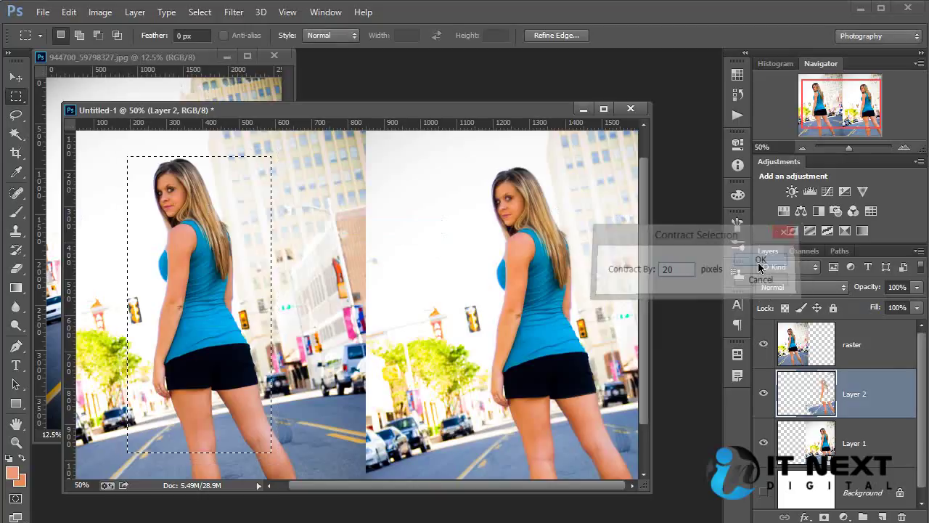
Smooth the selection with a 10-pixel sample radius
left_click(200, 12)
mouse_move(212, 186)
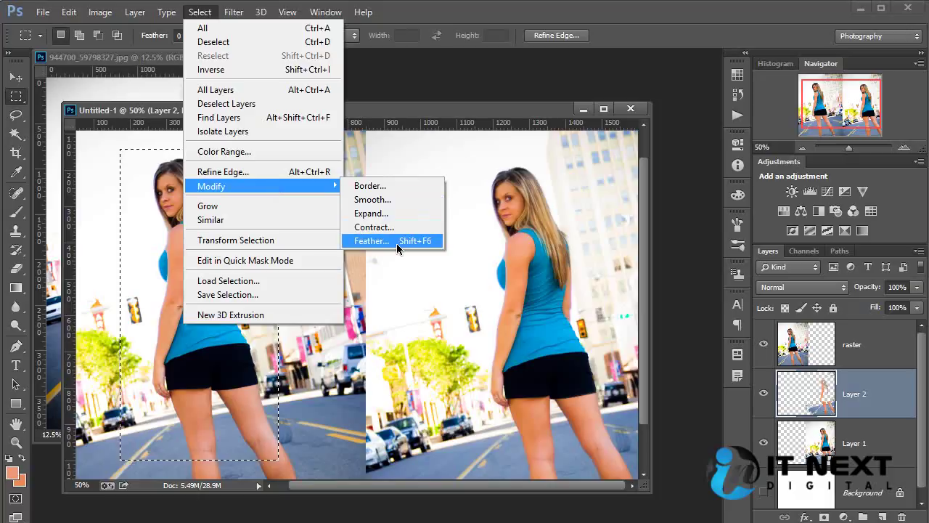
left_click(392, 200)
type("1")
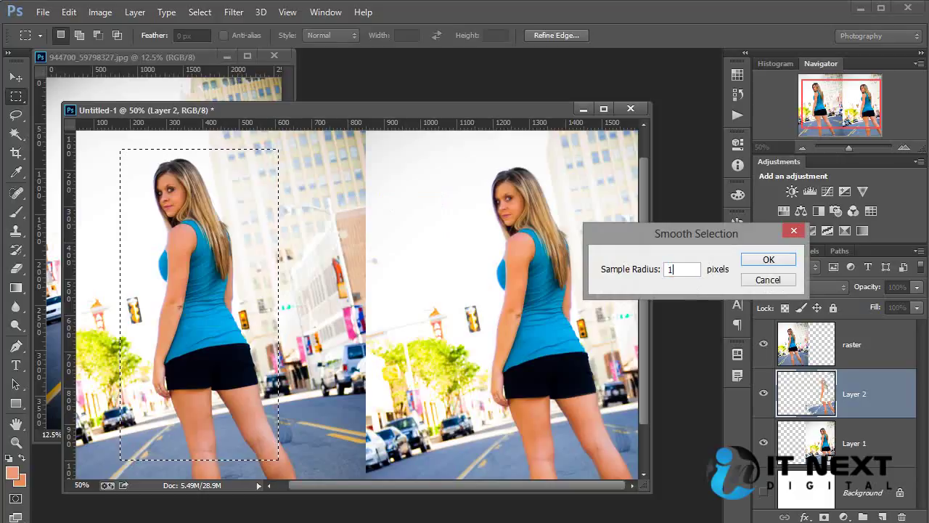
type("0")
left_click(764, 261)
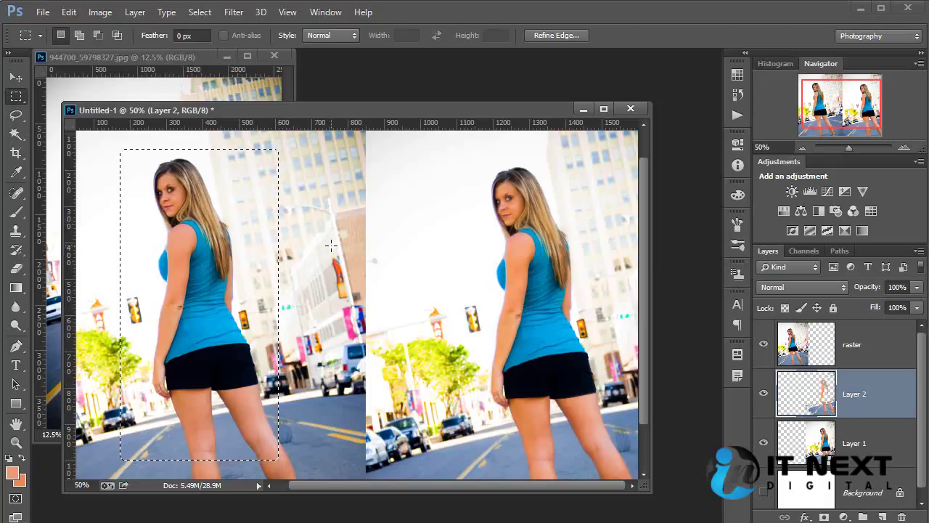
Close Untitled-1 without saving its changes
left_click(198, 12)
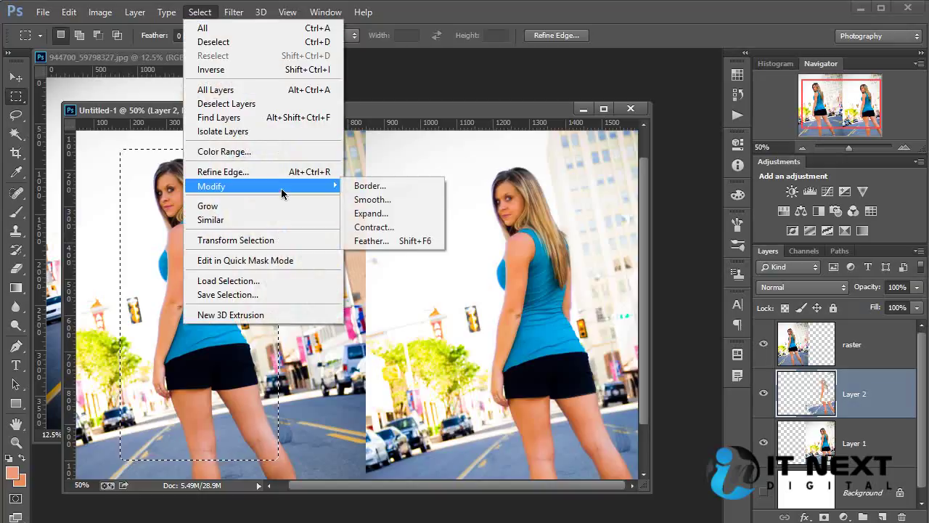
left_click(459, 108)
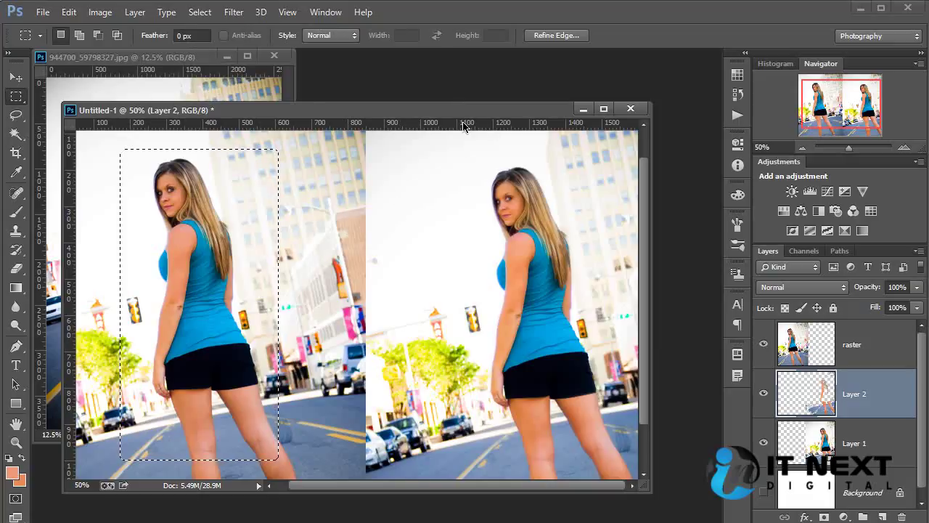
left_click(630, 108)
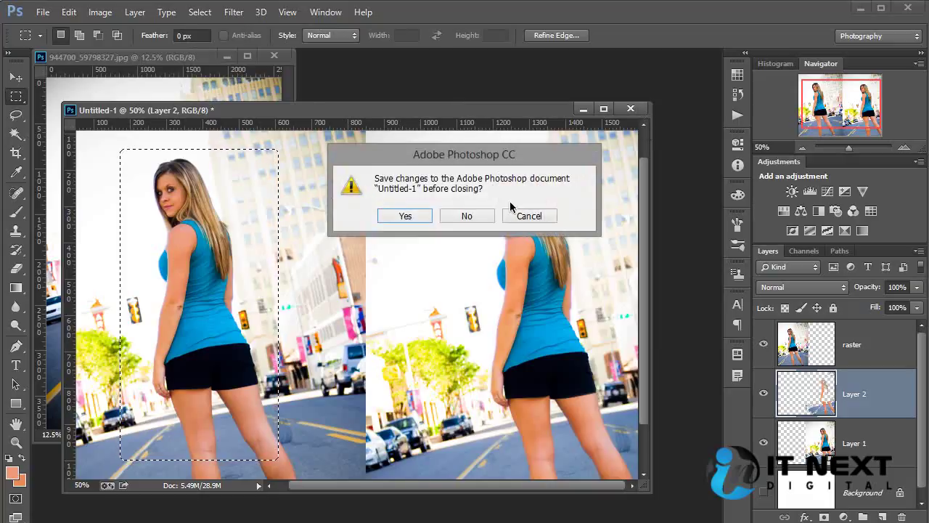
left_click(474, 216)
left_click(475, 216)
Open the beach photo 1030972_21267332.jpg from the CC folder
key("ctrl+o")
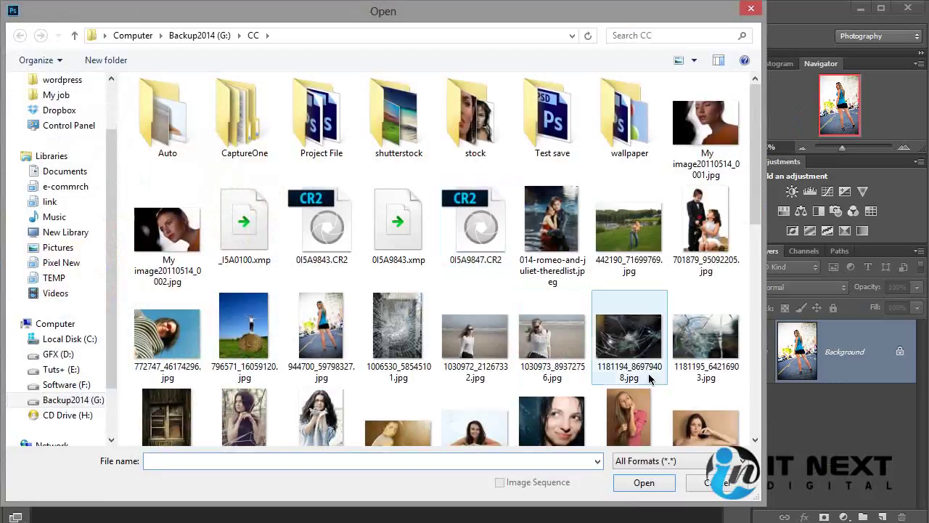
mouse_move(755, 215)
left_mouse_down()
mouse_move(760, 159)
mouse_move(767, 424)
left_mouse_up()
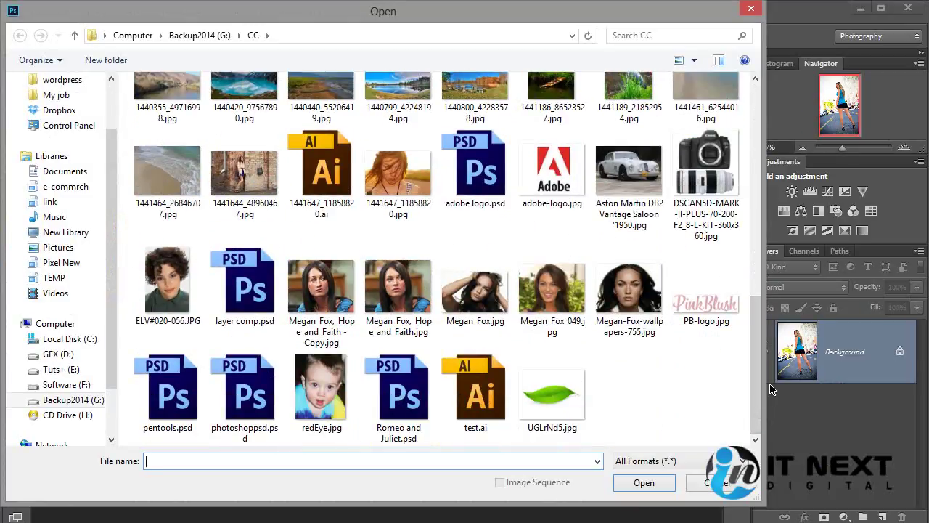
left_click_drag(771, 390, 770, 210)
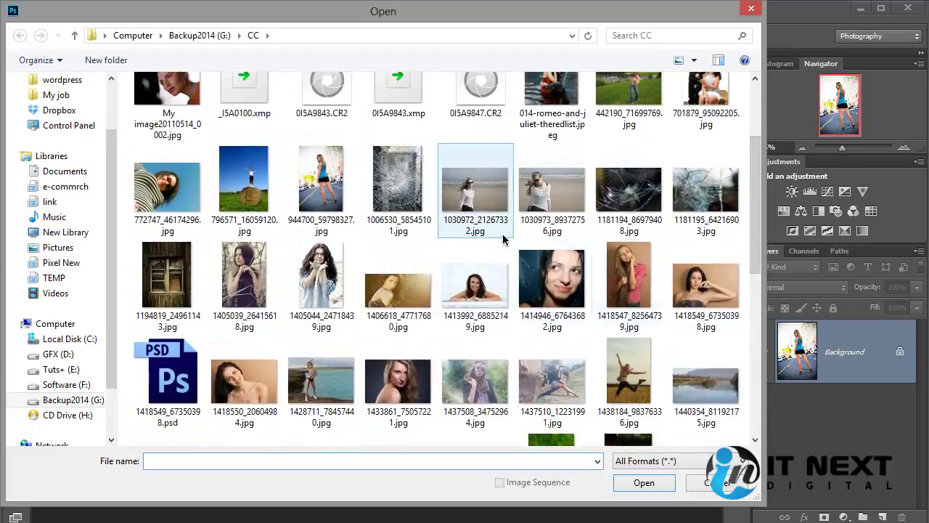
left_click(483, 190)
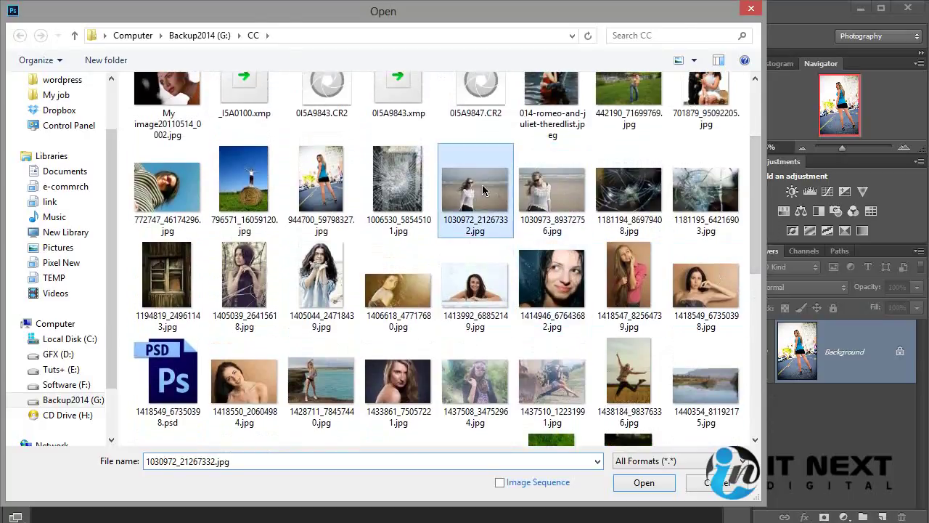
double_click(483, 191)
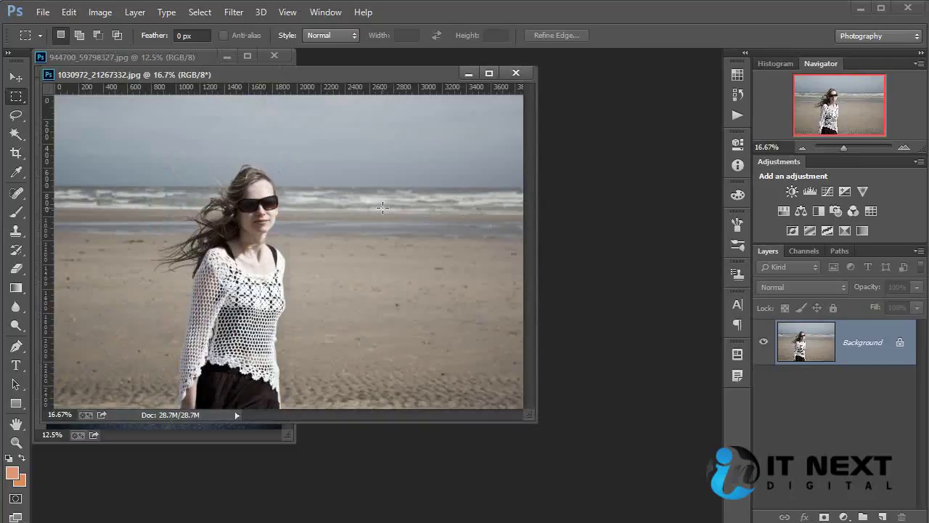
Crop the beach photo to a tall portrait rectangle around the woman
left_click_drag(118, 130, 329, 451)
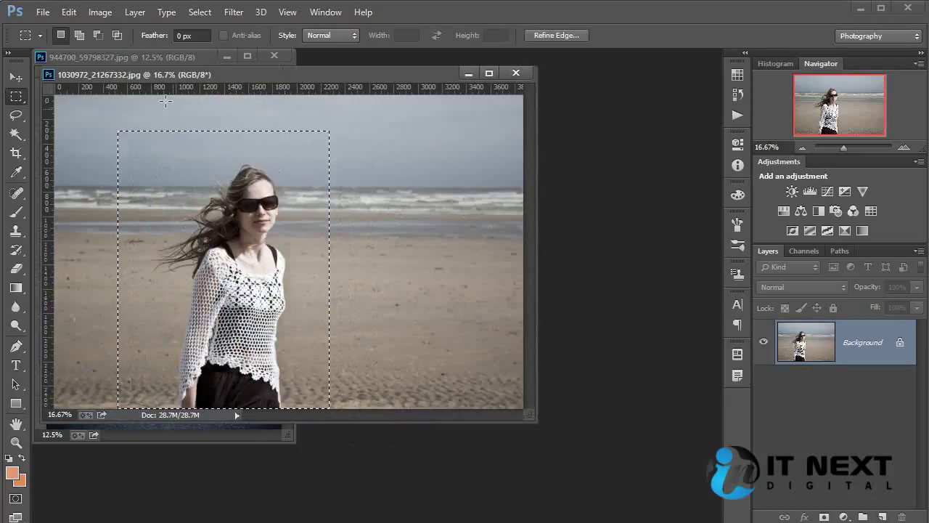
left_click(100, 12)
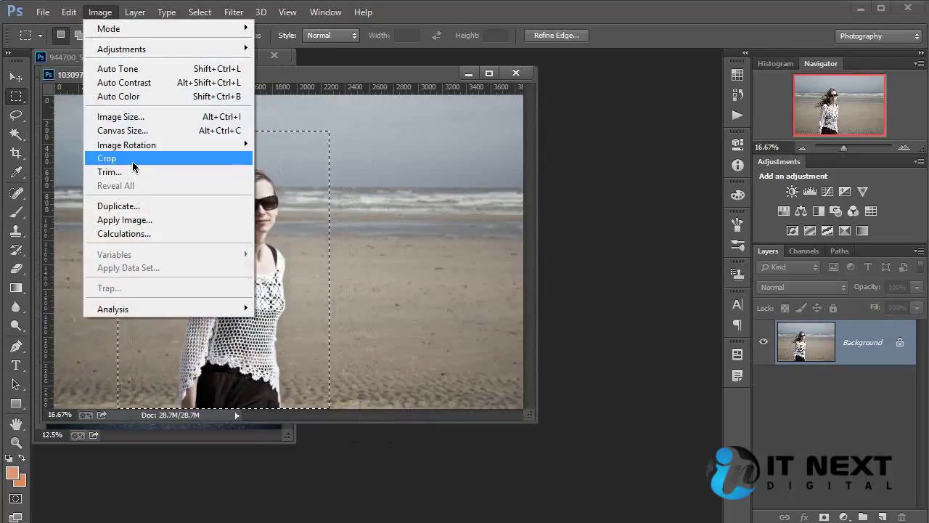
left_click(109, 158)
Enlarge the document window, view the cropped photo at 25% zoom, and clear the selection
left_click_drag(271, 379, 731, 510)
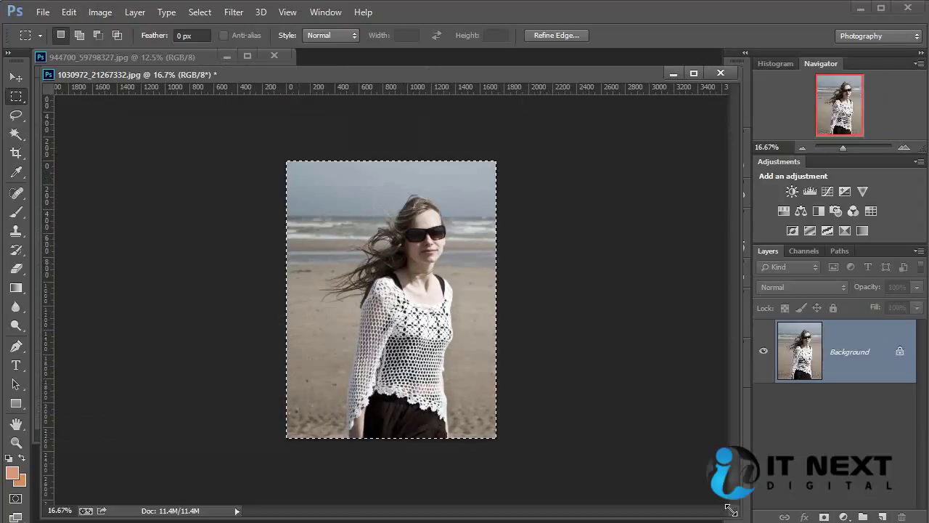
key("ctrl+plus")
key("ctrl+plus")
key("ctrl+plus")
left_click_drag(419, 194, 420, 383)
key("ctrl+a")
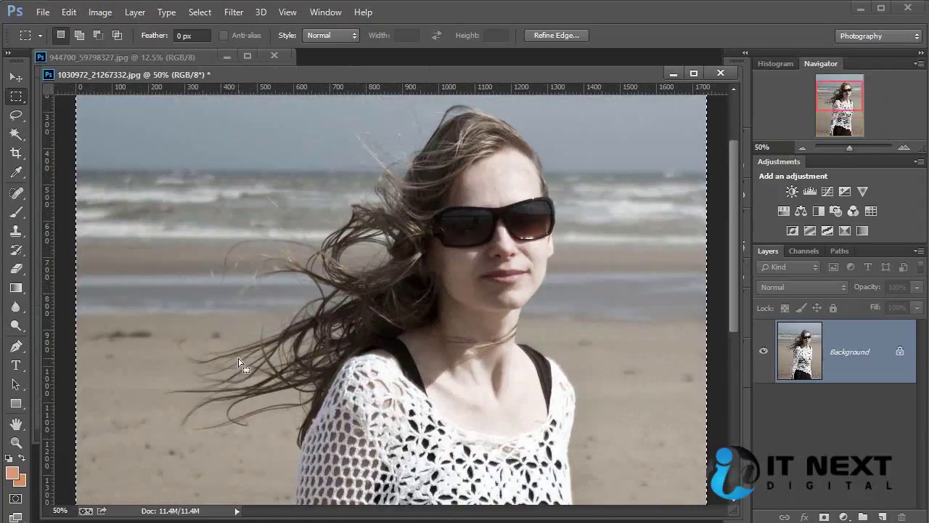
scroll(341, 341, "down", 2)
scroll(348, 312, "down", 2)
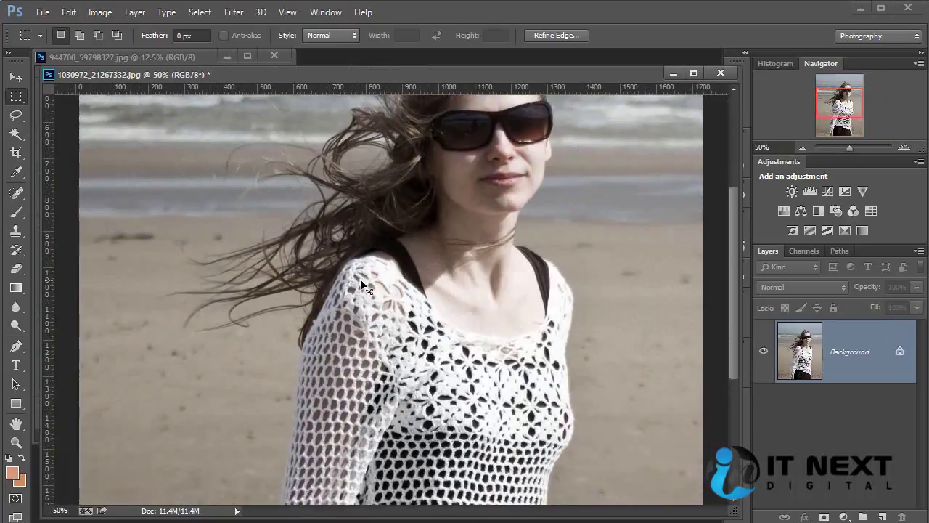
key("ctrl+minus")
key("ctrl+minus")
key("ctrl+d")
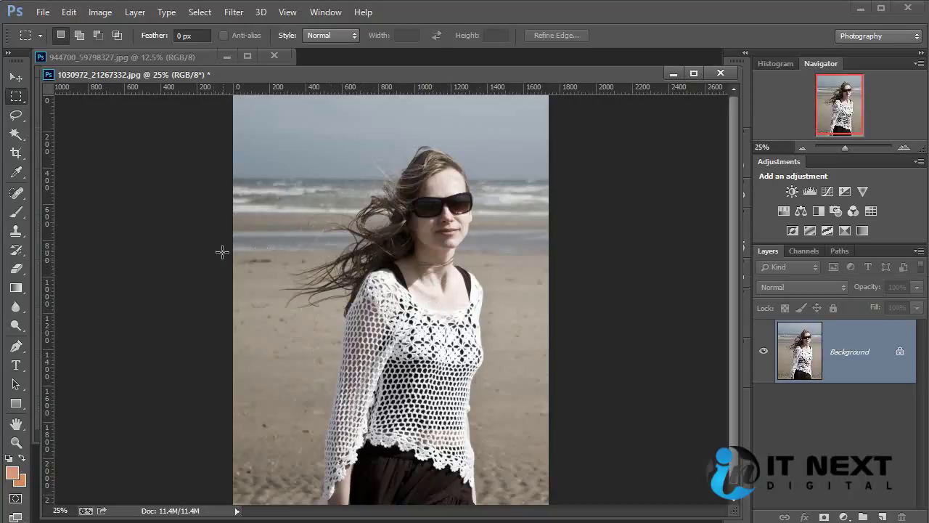
Quick-select the woman's hair, face, crocheted top and left sleeve, with brush sizes 250 down to 80
left_click_drag(16, 134, 79, 137)
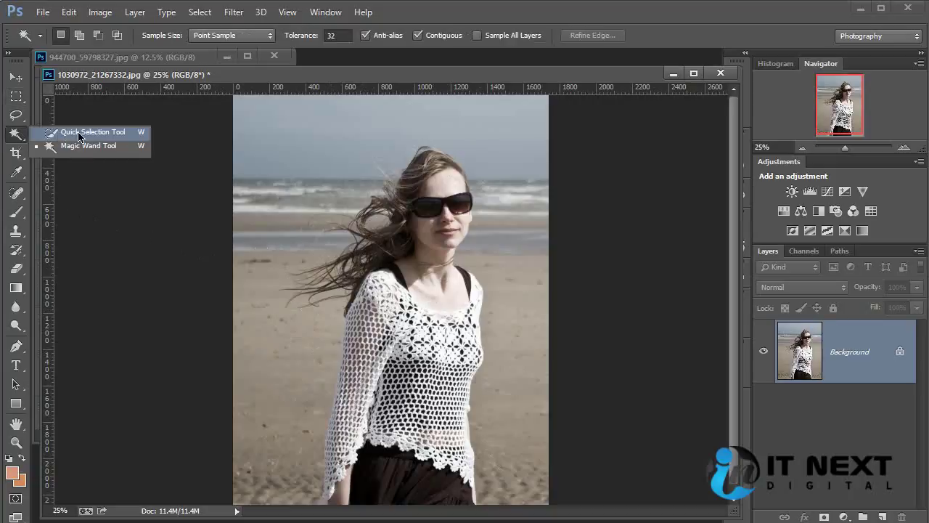
left_click(95, 138)
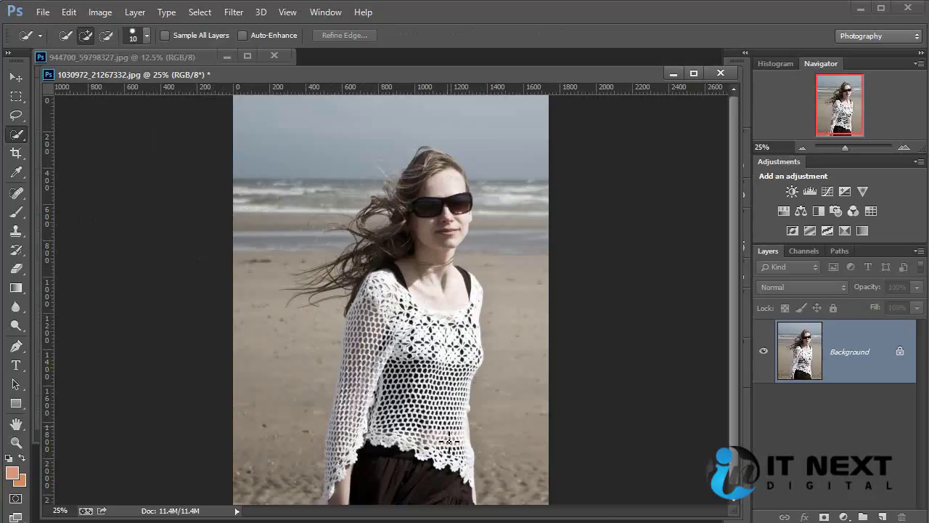
key("bracketright")
key("bracketright")
key("bracketright")
key("bracketright")
key("bracketright")
key("bracketright")
mouse_move(435, 464)
left_mouse_down()
mouse_move(419, 347)
mouse_move(424, 164)
left_mouse_up()
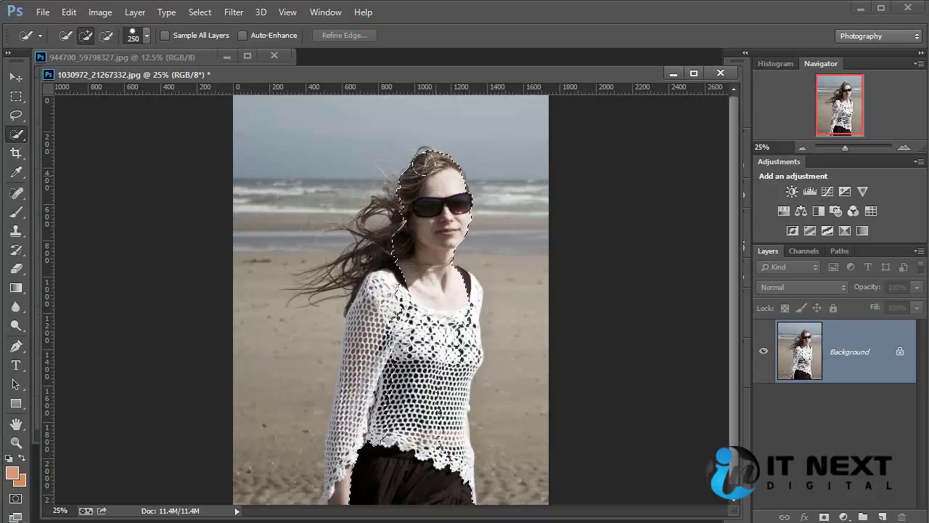
key("bracketleft")
key("bracketleft")
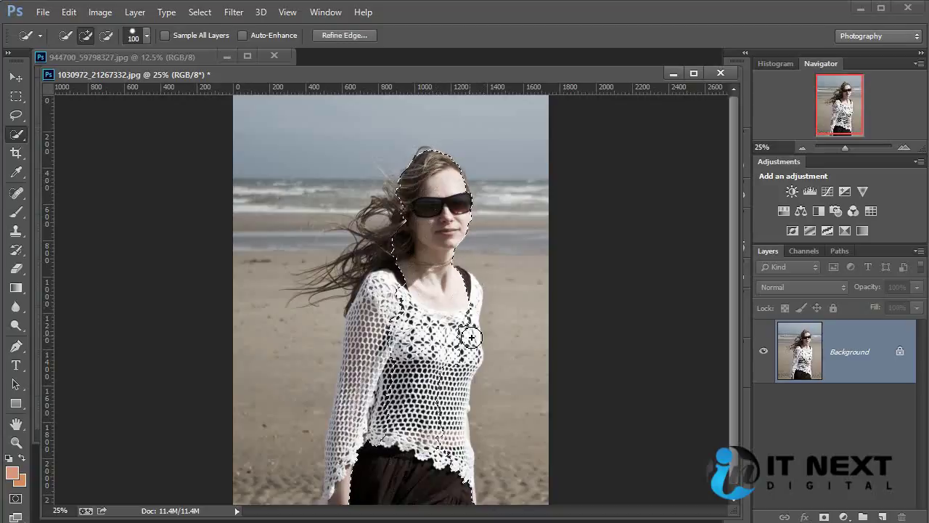
key("bracketleft")
key("bracketleft")
key("bracketleft")
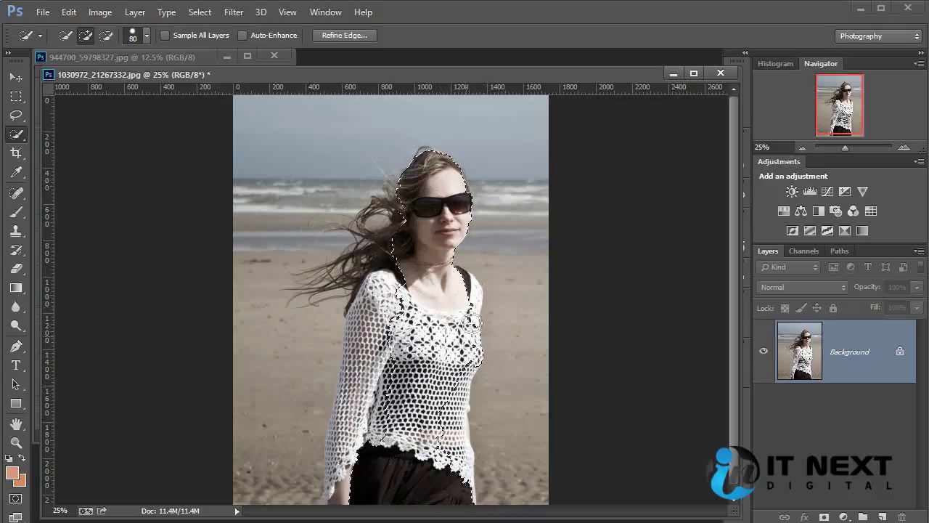
left_click_drag(380, 323, 346, 496)
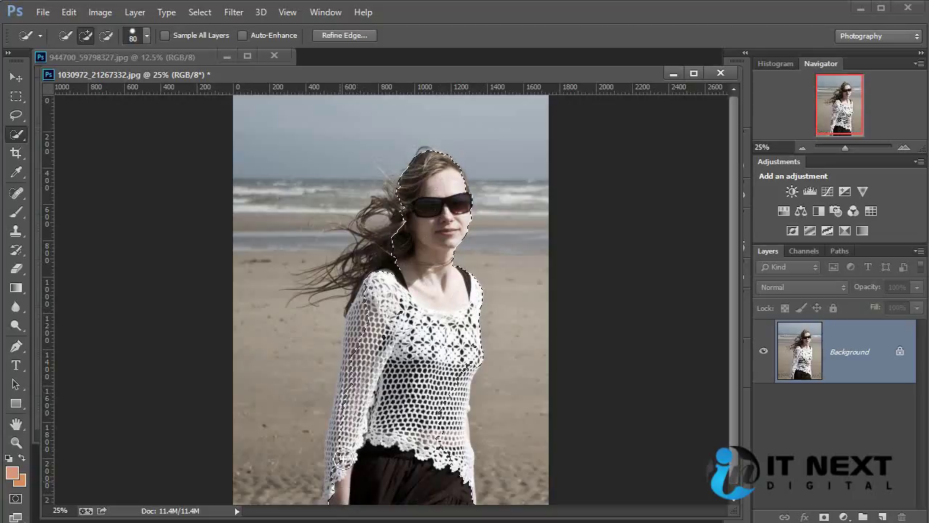
left_click_drag(366, 330, 336, 501)
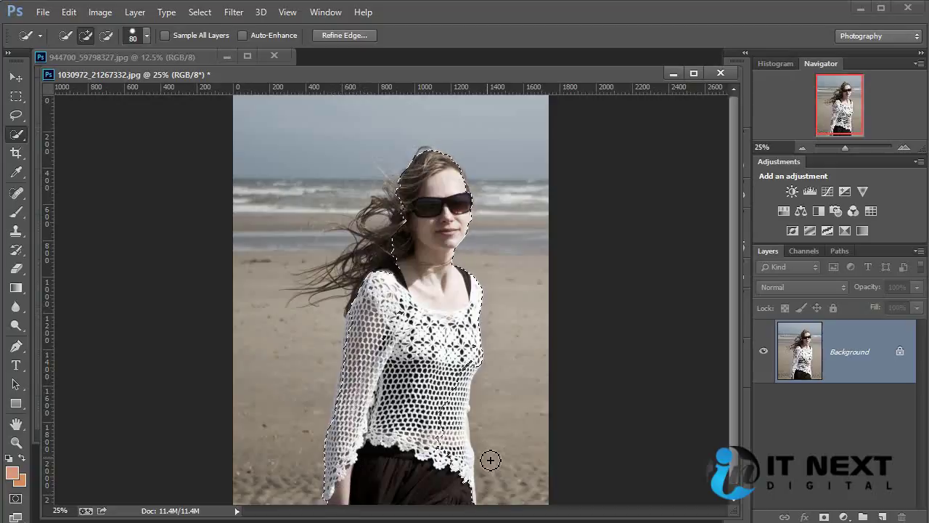
left_click(204, 15)
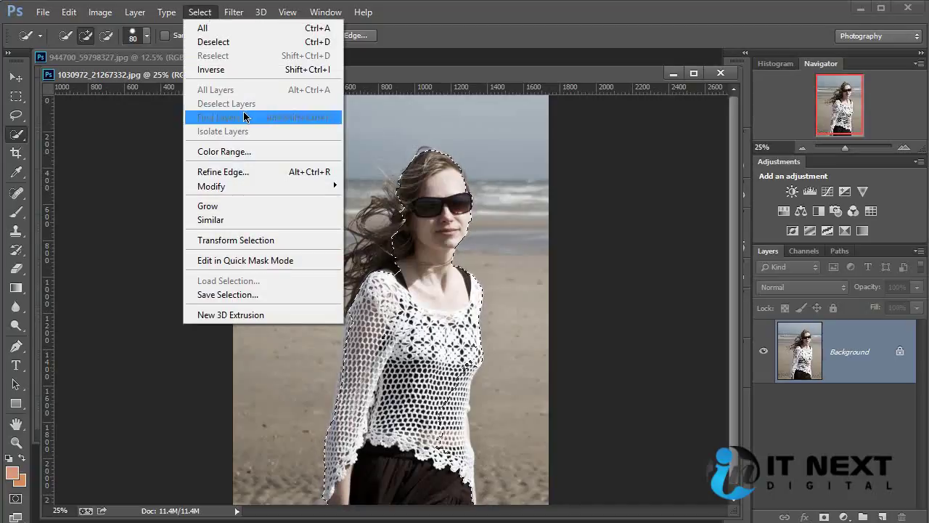
Try Select Similar and a sky patch, then deselect and bring up the Open dialog
left_click(258, 220)
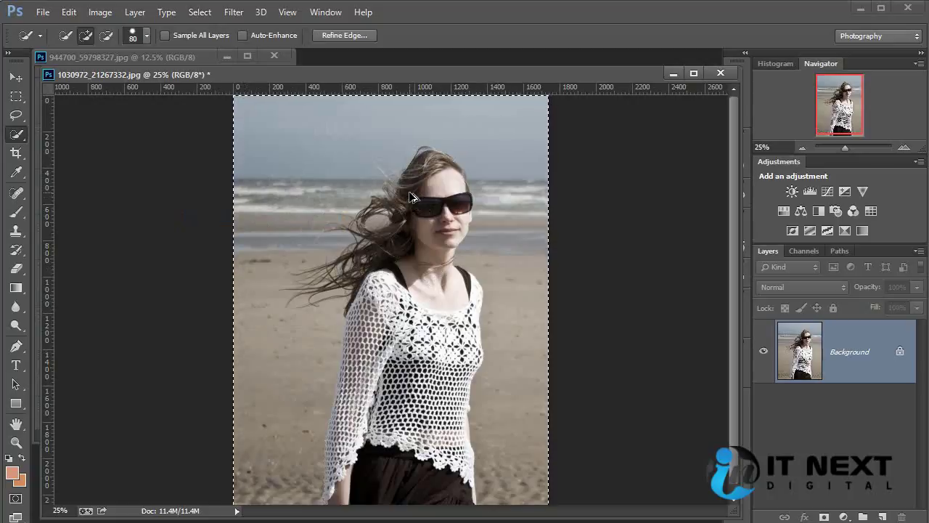
left_click(525, 271, "alt")
left_click_drag(516, 131, 531, 124)
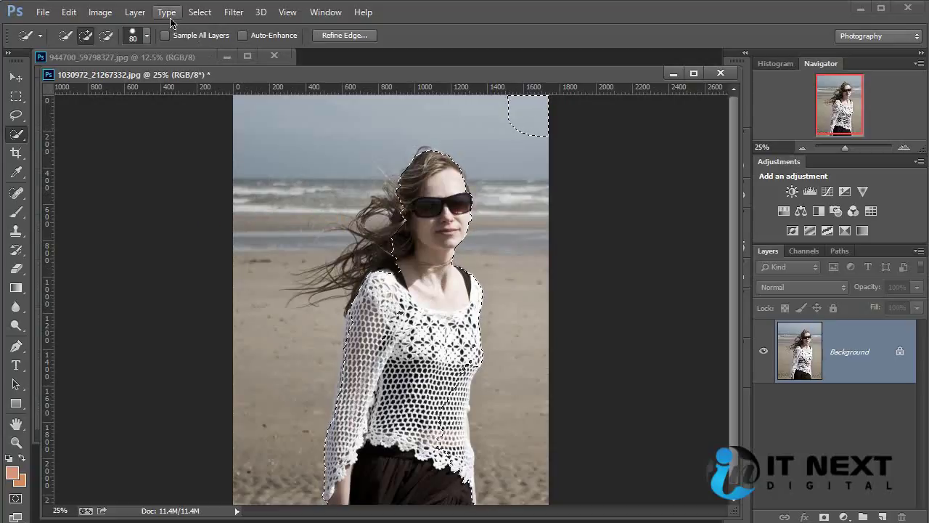
left_click(200, 12)
left_click(239, 219)
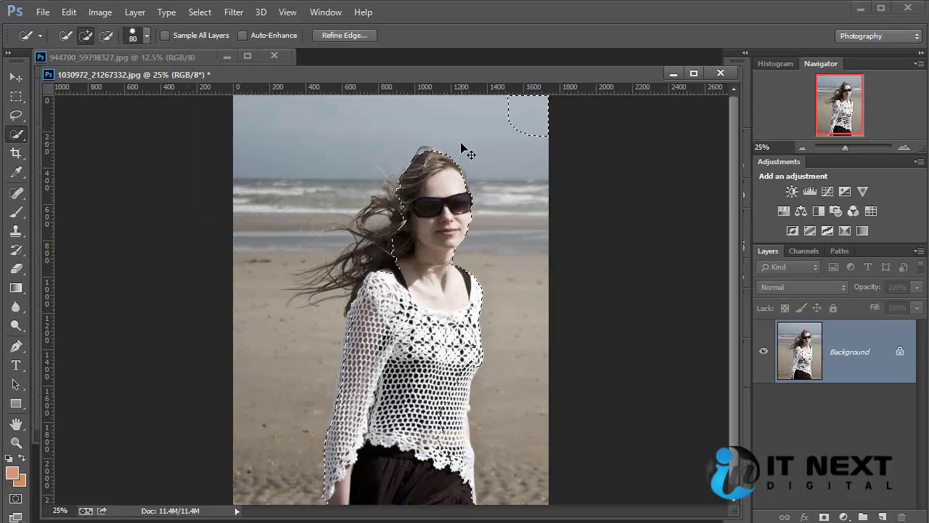
key("ctrl+d")
key("ctrl+o")
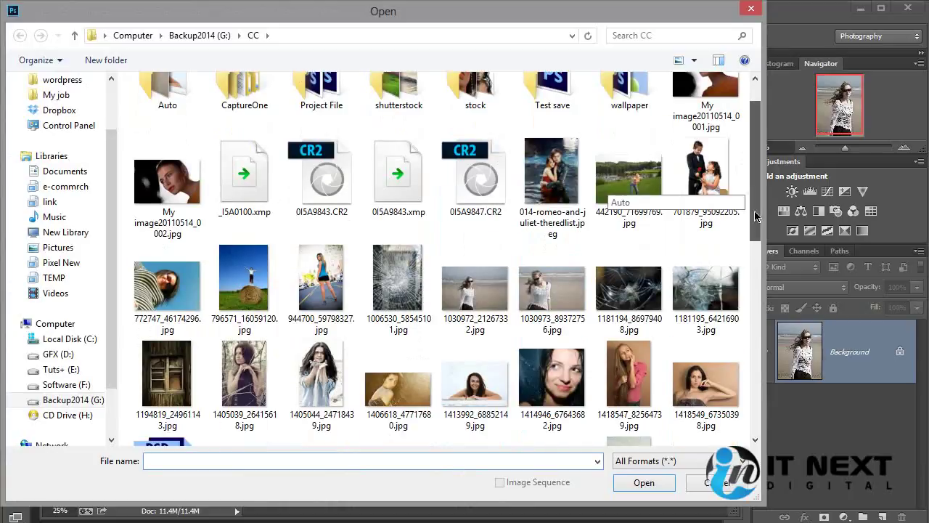
Open 701879_95092205.jpg and extend its selection to similar colours, adding the girl's dress
double_click(704, 171)
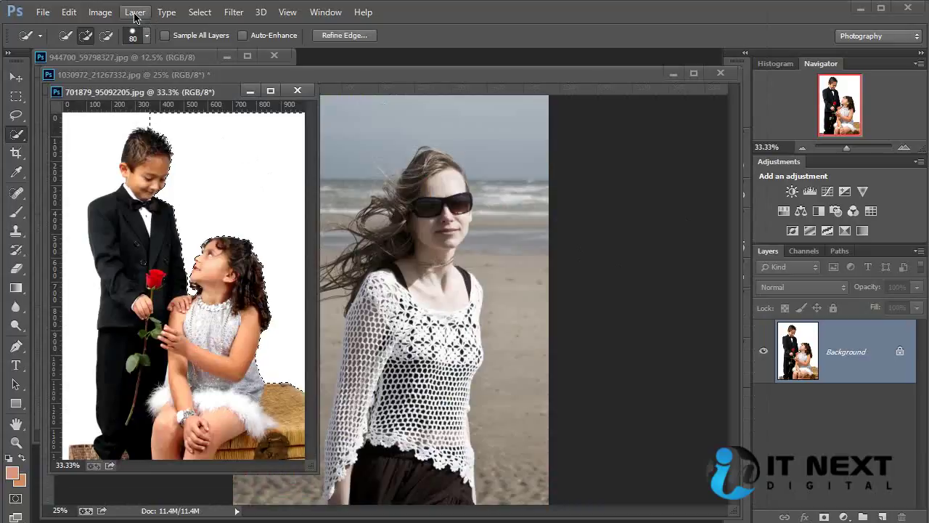
left_click(200, 12)
mouse_move(211, 186)
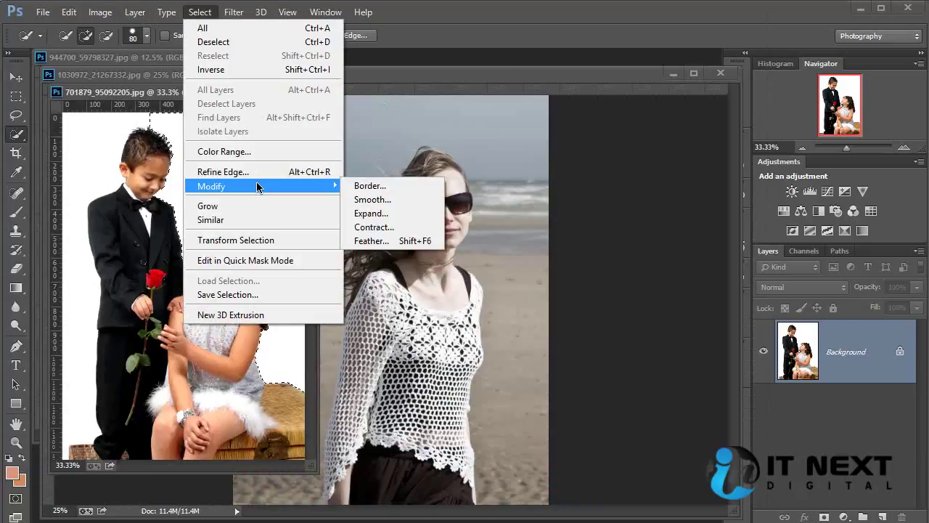
left_click(245, 219)
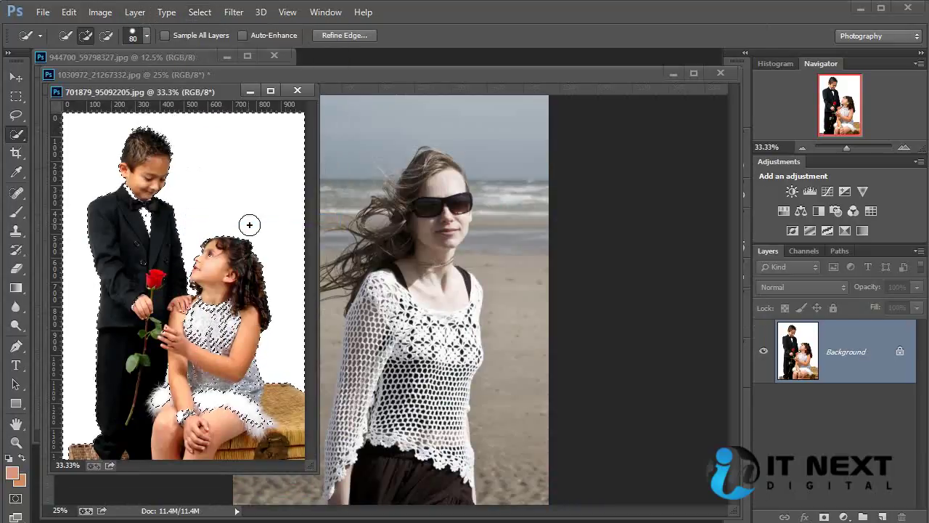
left_click(265, 424)
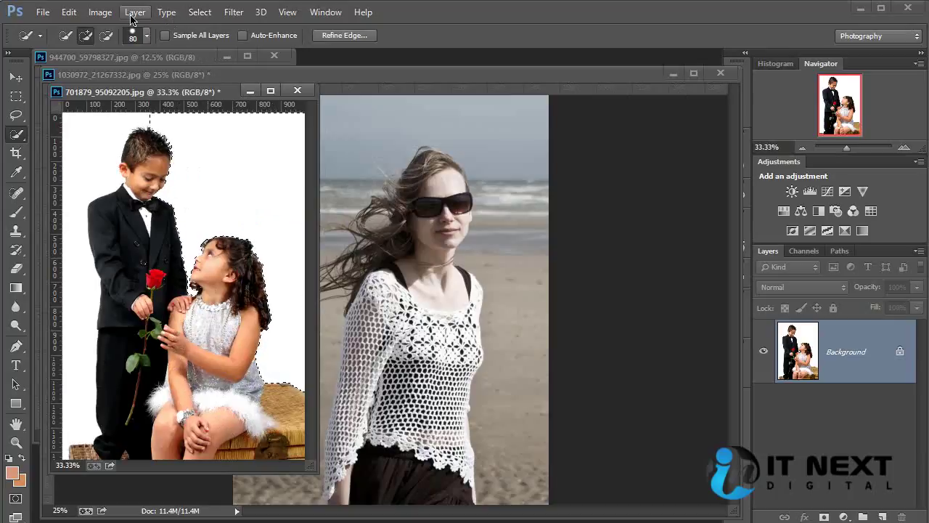
Grow the selection, then close the children photo without saving changes
left_click(201, 13)
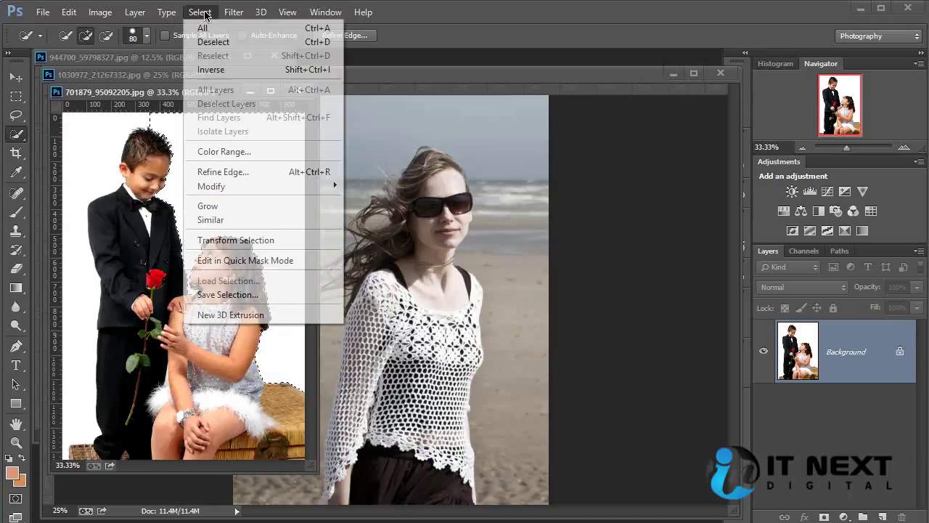
left_click(243, 208)
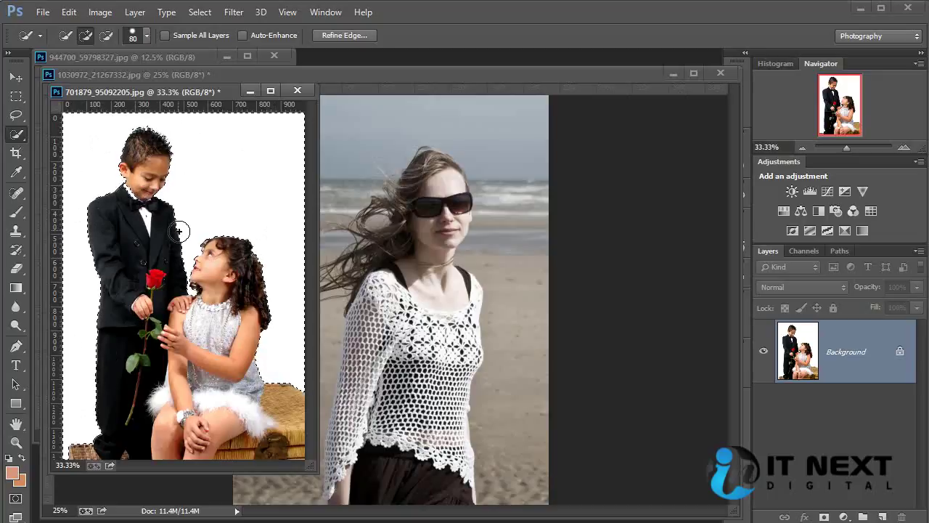
left_click(297, 90)
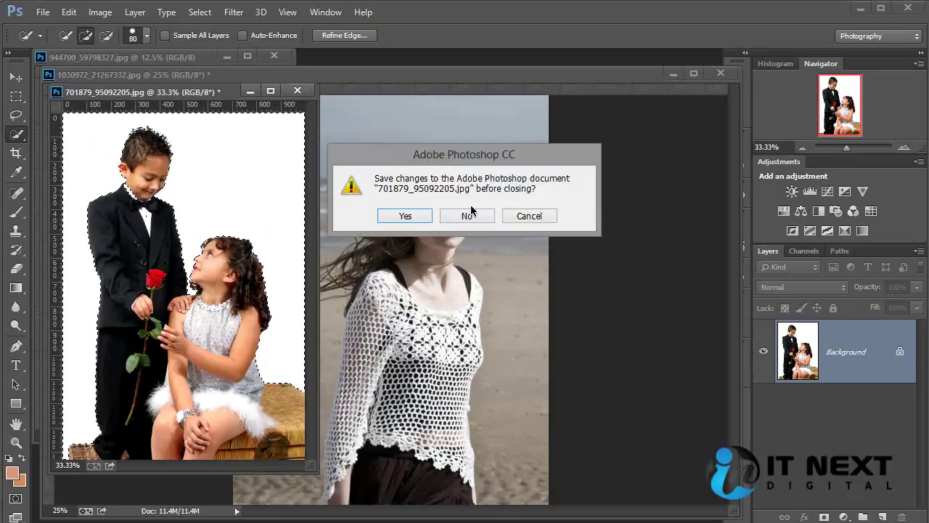
left_click(472, 215)
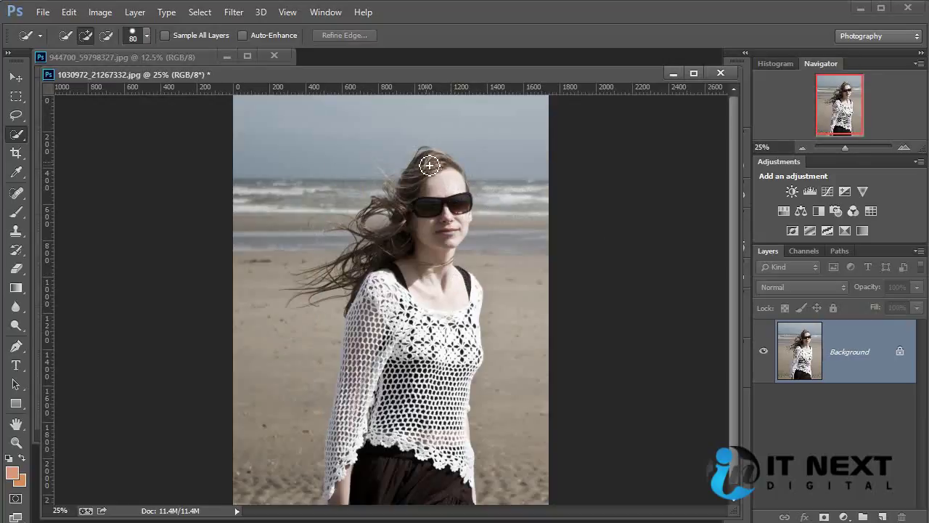
Quick-select the woman's body, left arm, sleeve and sweater hem
mouse_move(428, 166)
left_mouse_down()
mouse_move(413, 380)
mouse_move(430, 494)
left_mouse_up()
left_click_drag(392, 341, 363, 436)
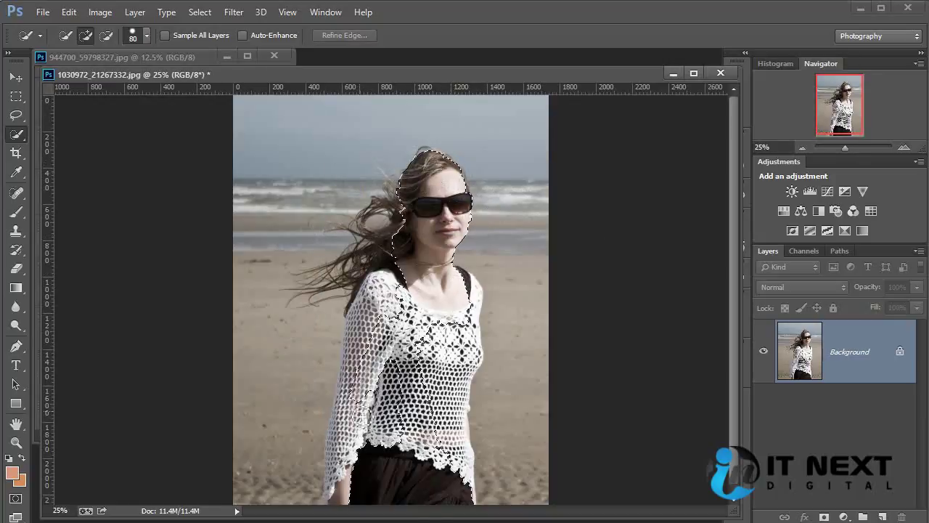
mouse_move(441, 304)
left_mouse_down()
mouse_move(342, 459)
mouse_move(442, 278)
mouse_move(465, 261)
mouse_move(471, 292)
left_mouse_up()
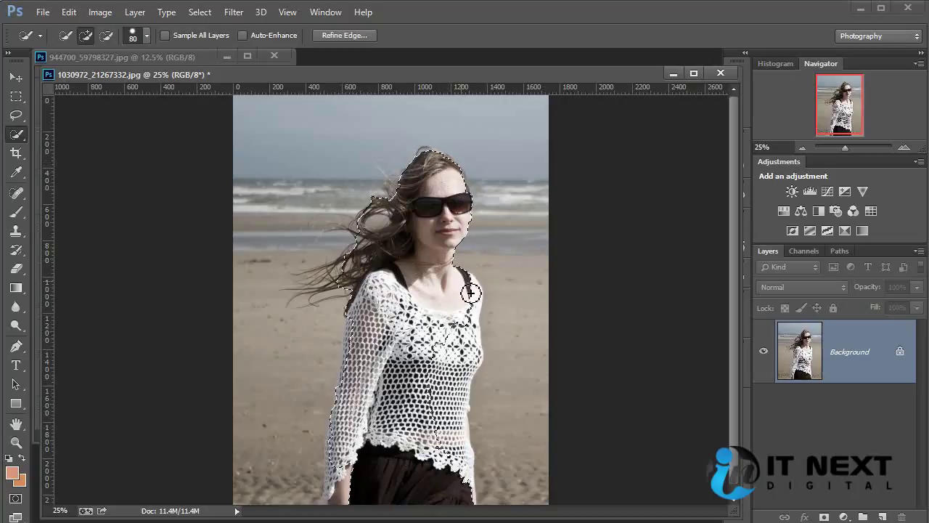
mouse_move(465, 354)
left_mouse_down()
mouse_move(450, 502)
mouse_move(408, 451)
mouse_move(359, 323)
mouse_move(374, 433)
left_mouse_up()
Zoom in, tighten the left arm and sleeve edges, and shrink the brush to size 6
key("ctrl+plus")
key("ctrl+plus")
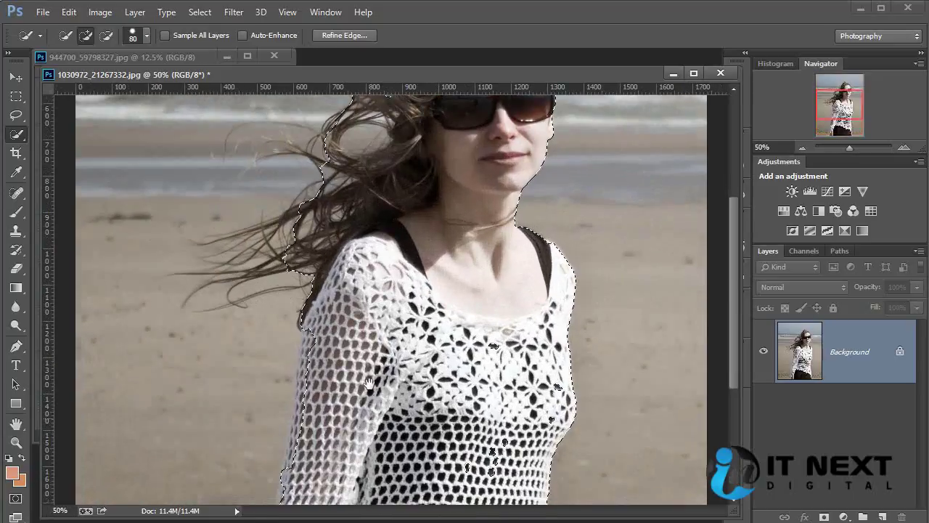
scroll(370, 428, "down", 5)
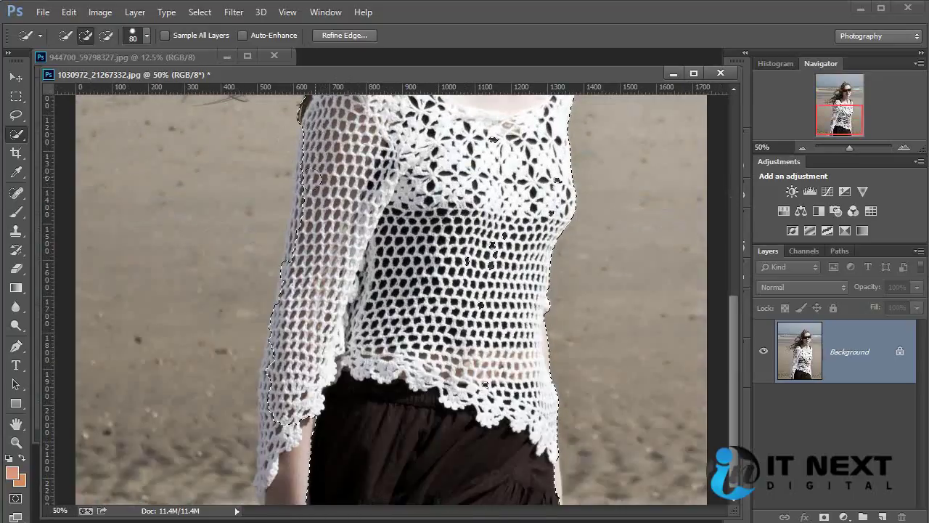
mouse_move(311, 180)
left_mouse_down()
mouse_move(294, 254)
mouse_move(299, 231)
left_mouse_up()
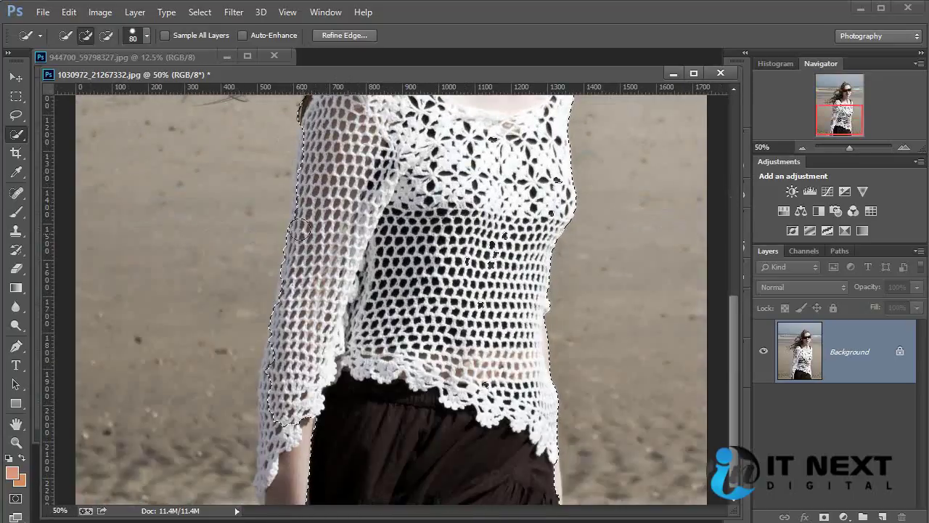
mouse_move(294, 336)
left_mouse_down()
mouse_move(264, 487)
mouse_move(223, 434)
mouse_move(235, 483)
mouse_move(234, 462)
left_mouse_up()
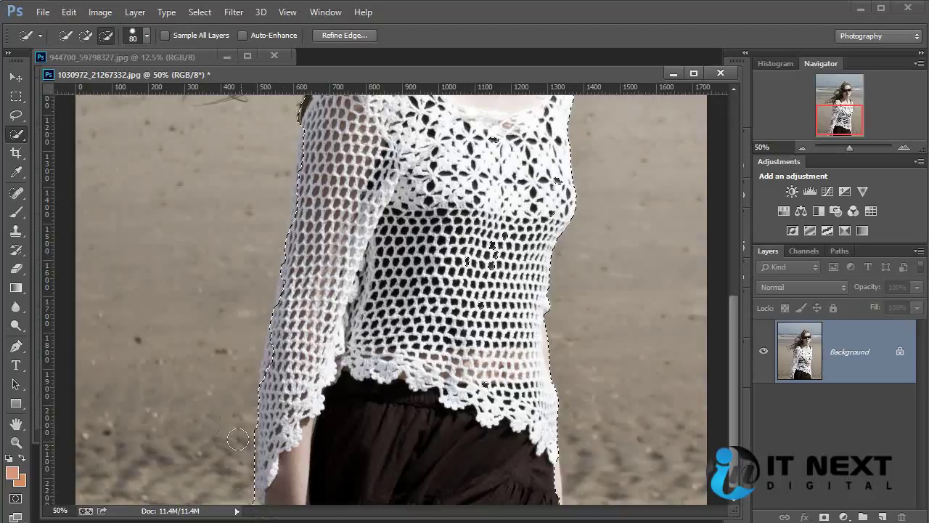
left_click_drag(406, 167, 421, 381)
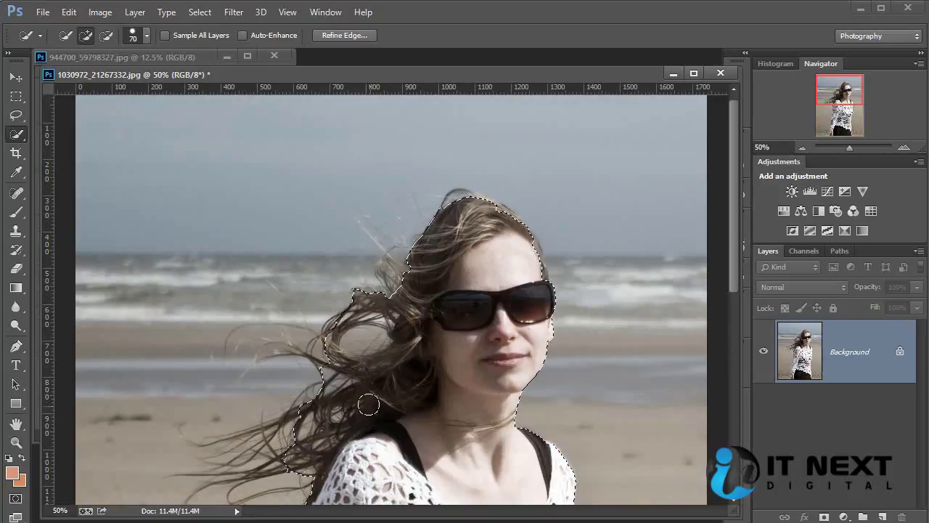
key("bracketleft")
key("bracketleft")
key("bracketleft")
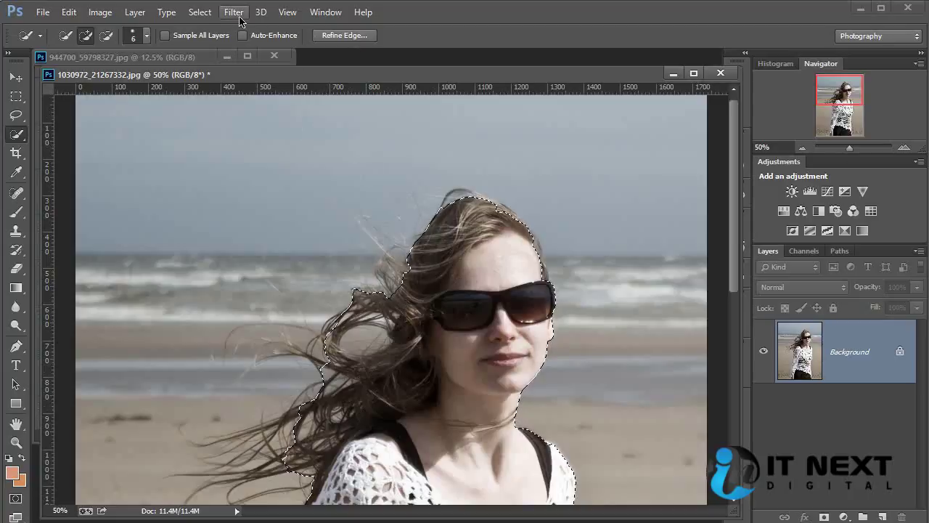
left_click(201, 12)
Open Refine Edge and inspect the woman's cut-out edges at 33.3% to 50% zoom
left_click(255, 172)
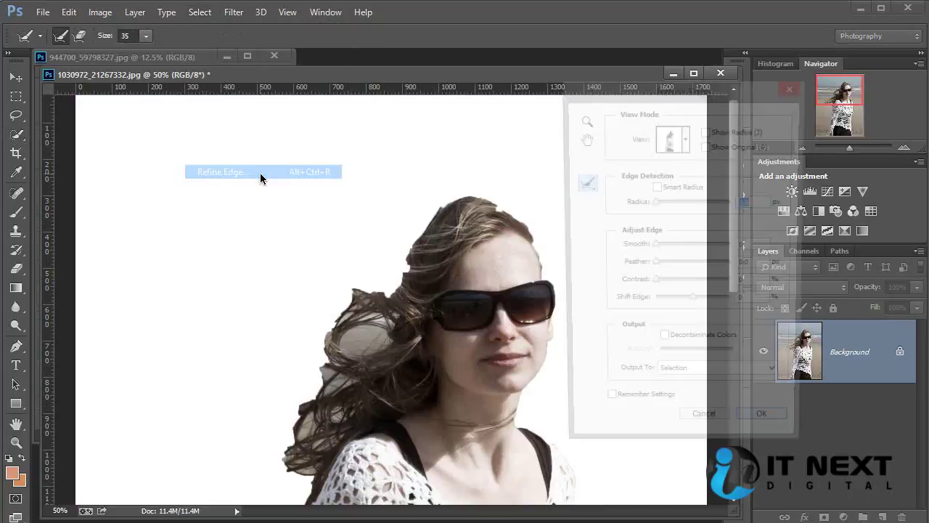
key("ctrl+minus")
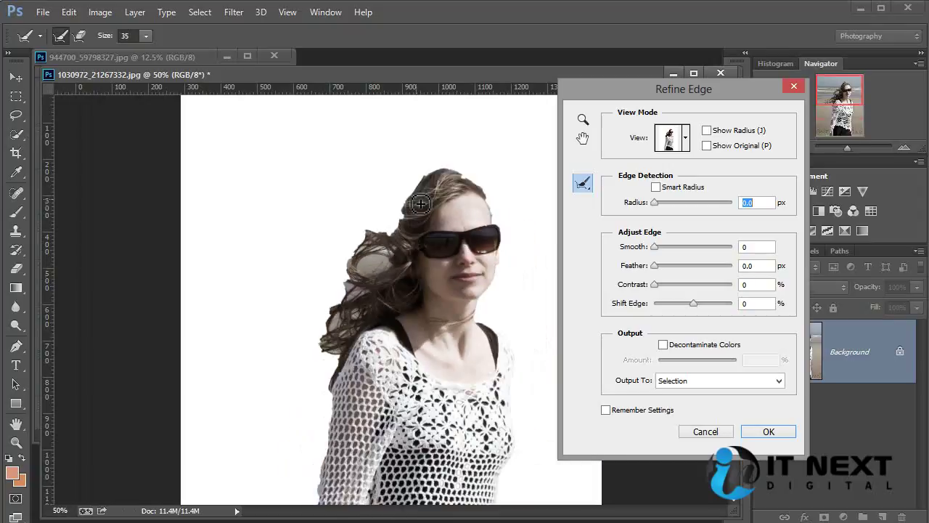
key("ctrl+minus")
key("ctrl+plus")
key("ctrl+plus")
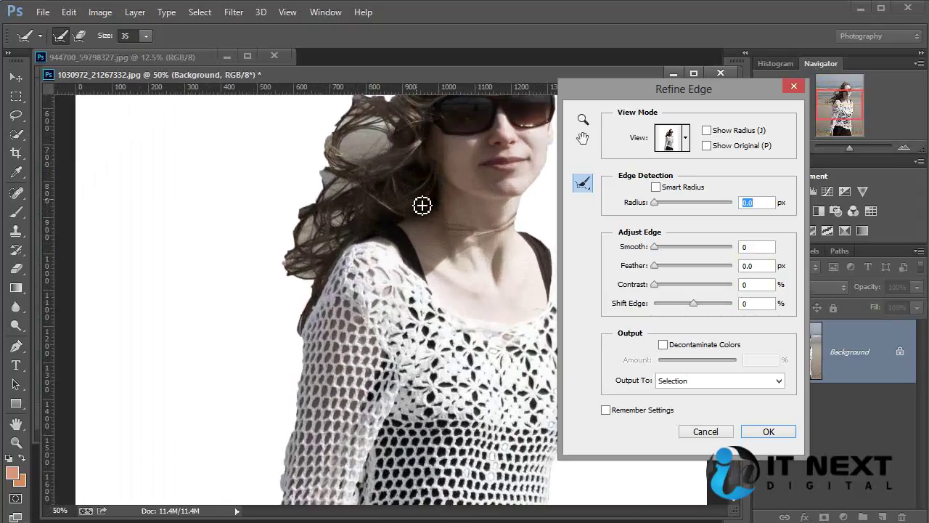
left_click_drag(421, 314, 324, 227)
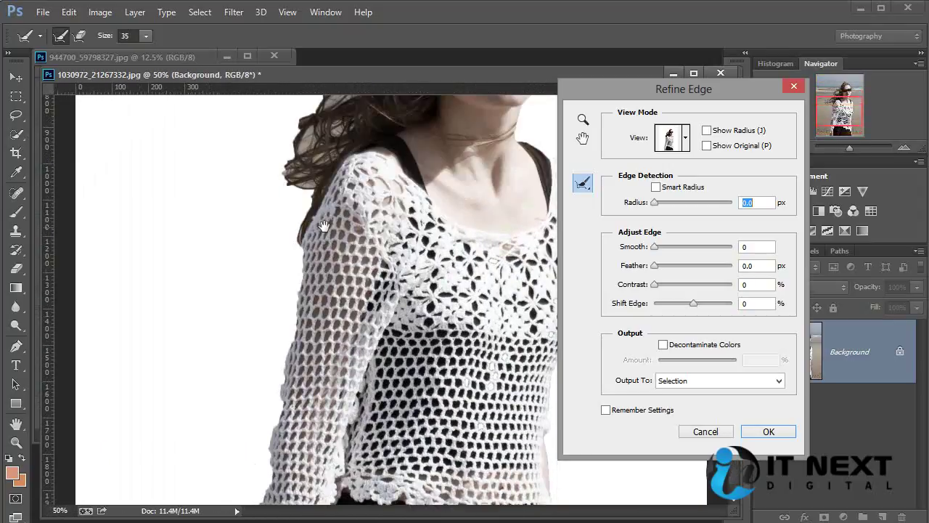
key("ctrl+minus")
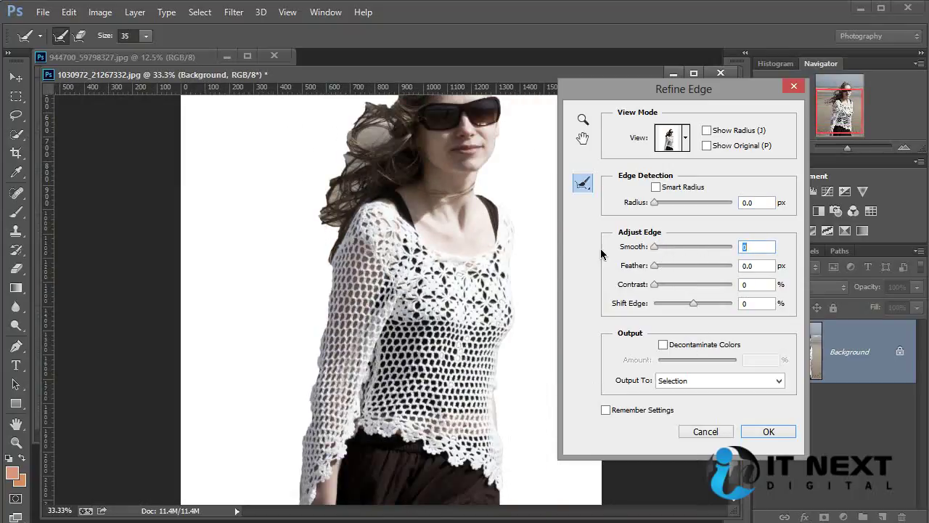
key("ctrl+plus")
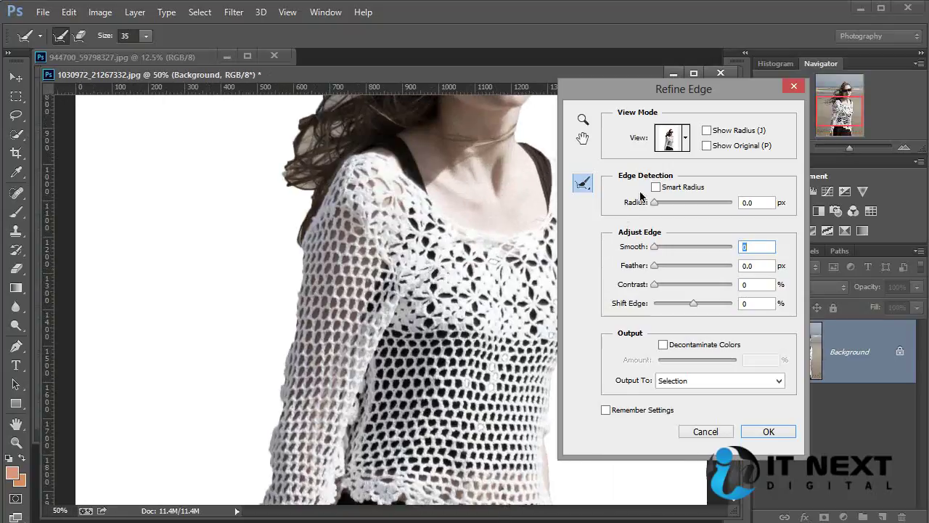
left_click(686, 139)
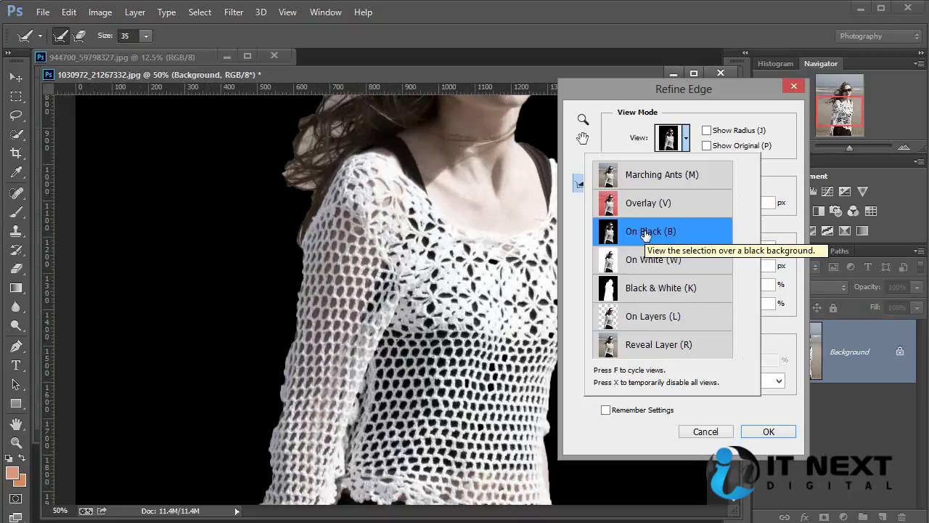
Preview the cut-out On Black and inspect the face, hair and lace shoulder edges
left_click(645, 232)
left_click_drag(402, 94, 402, 275)
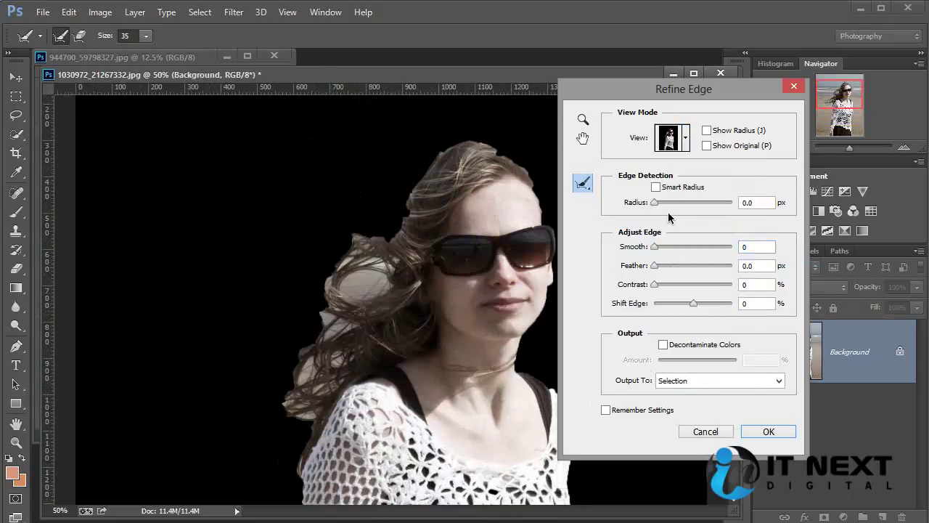
scroll(420, 251, "up", 1)
scroll(421, 252, "up", 2)
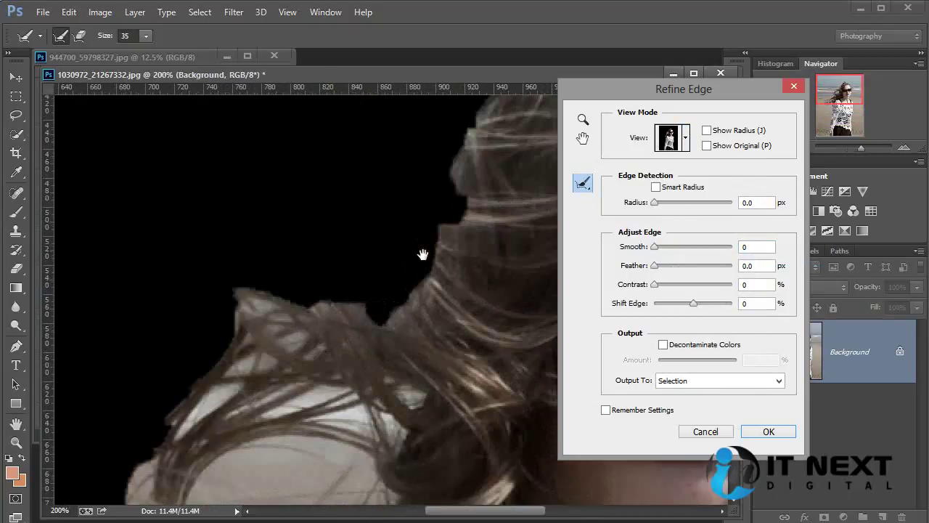
left_click_drag(423, 254, 174, 394)
left_click_drag(435, 240, 245, 322)
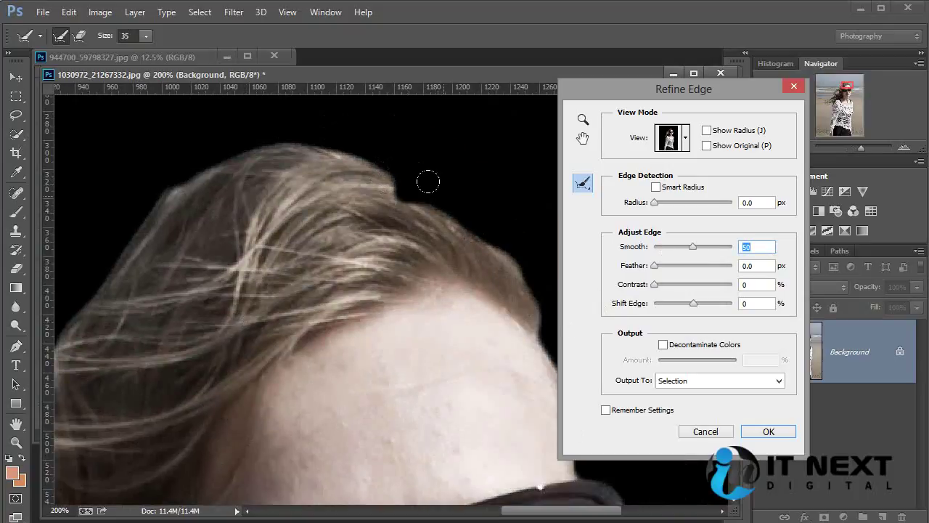
mouse_move(427, 180)
left_mouse_down()
mouse_move(438, 239)
mouse_move(391, 256)
mouse_move(367, 290)
mouse_move(357, 338)
left_mouse_up()
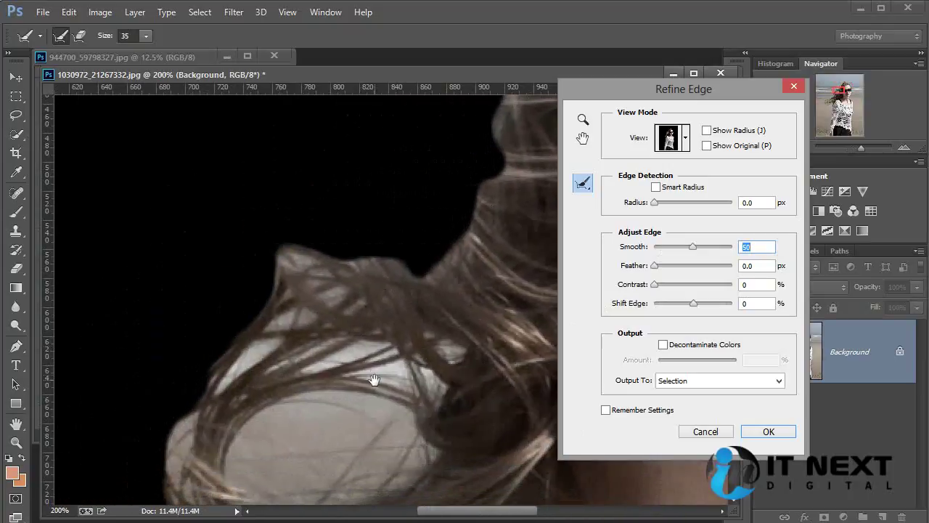
mouse_move(373, 380)
left_mouse_down()
mouse_move(400, 385)
mouse_move(341, 371)
mouse_move(328, 389)
mouse_move(357, 269)
mouse_move(353, 394)
mouse_move(338, 407)
mouse_move(375, 297)
mouse_move(422, 309)
left_mouse_up()
key("ctrl+minus")
key("ctrl+minus")
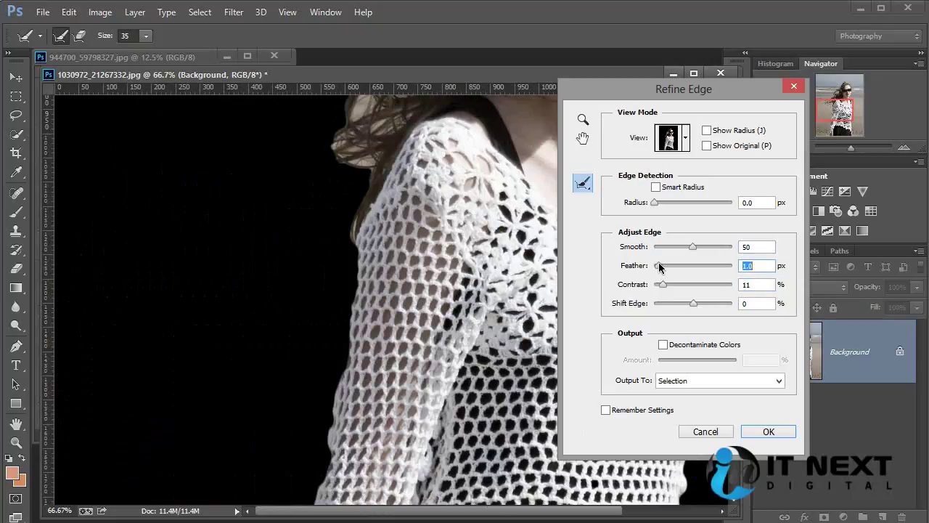
Paint the Refine Radius along the left hair edges to recover fine windblown strands
left_click_drag(458, 175, 432, 443)
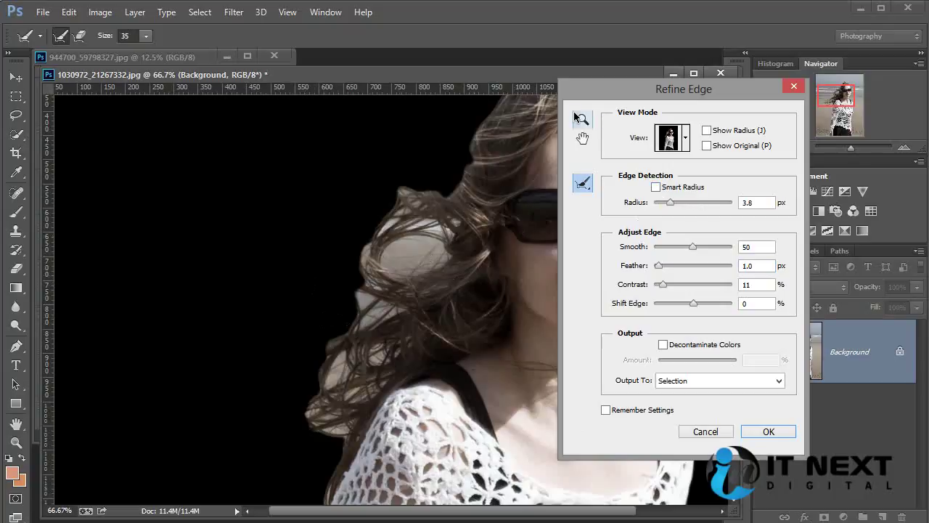
left_click_drag(533, 76, 391, 79)
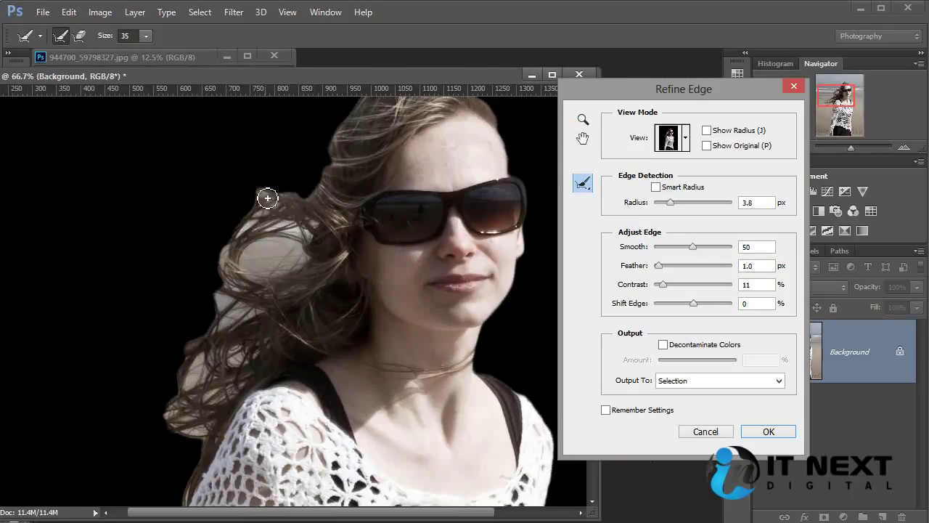
left_click_drag(267, 197, 289, 212)
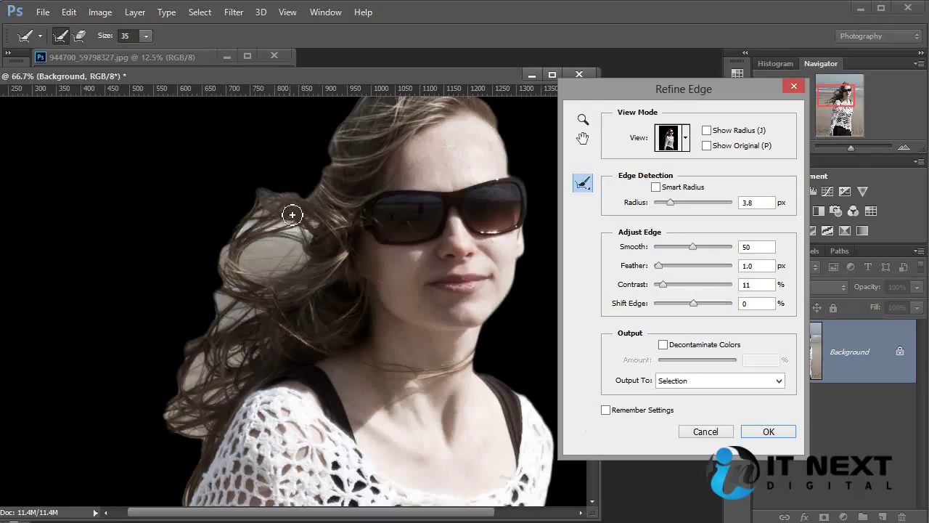
left_click_drag(282, 217, 224, 269)
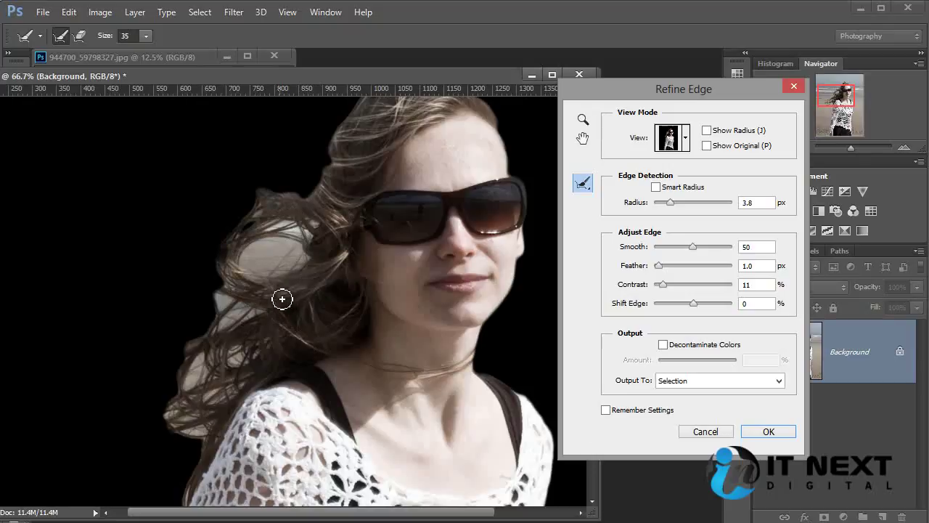
left_click_drag(228, 341, 201, 400)
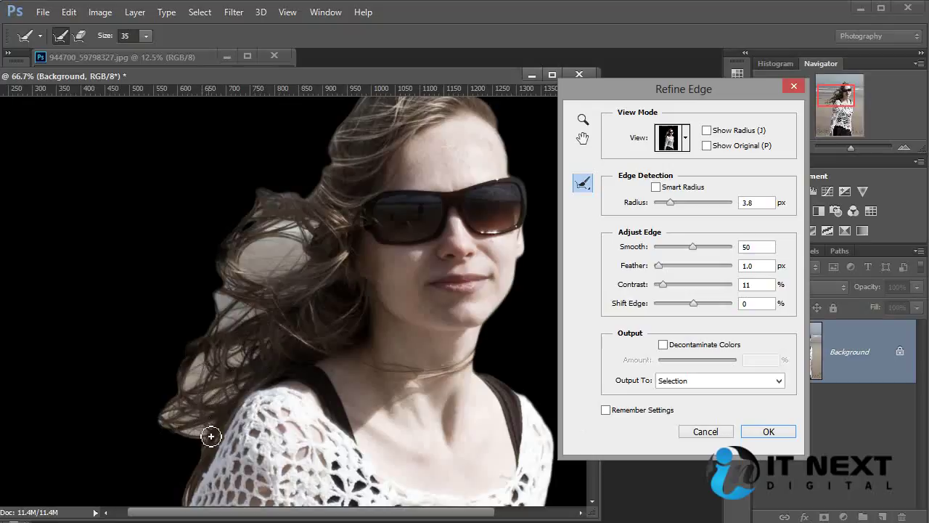
mouse_move(500, 129)
left_mouse_down()
mouse_move(460, 202)
mouse_move(319, 253)
mouse_move(290, 310)
mouse_move(245, 307)
mouse_move(224, 360)
left_mouse_up()
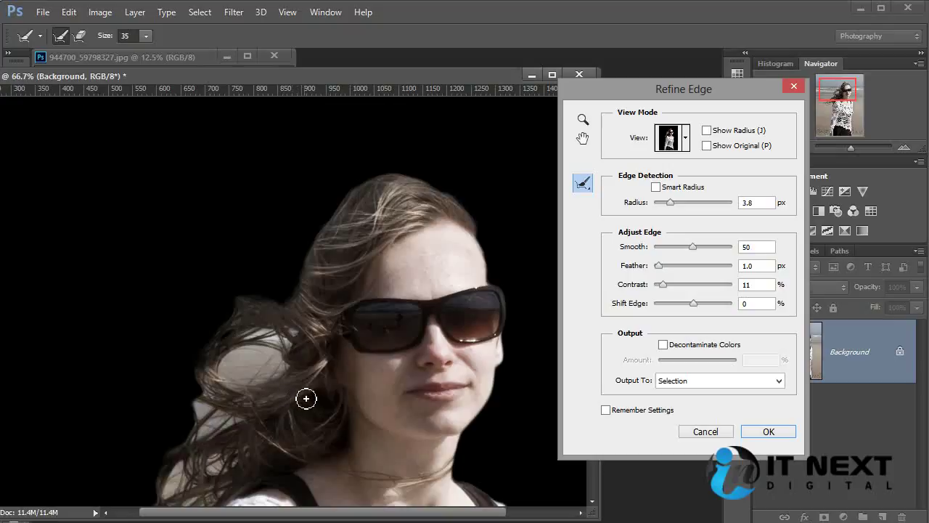
left_click_drag(305, 397, 337, 275)
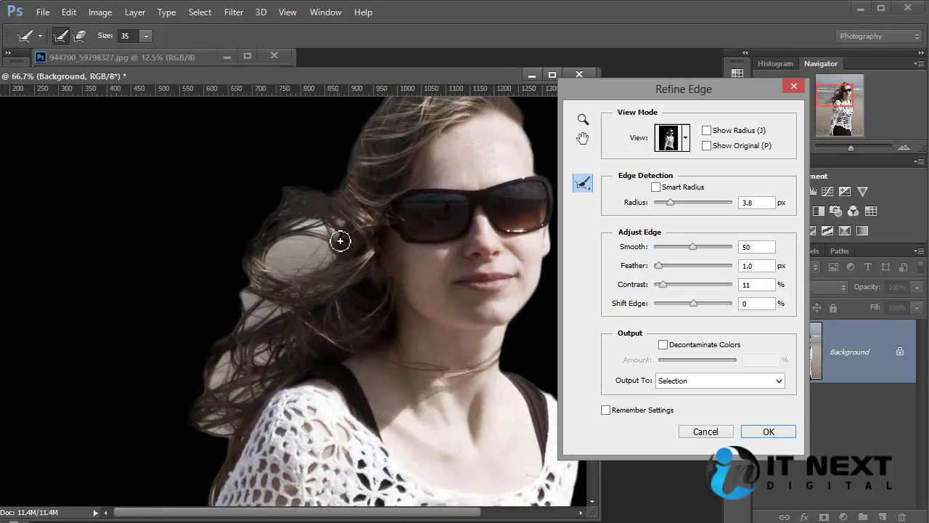
Apply the refined edge, then copy the woman to a new layer and undo it
left_click(767, 431)
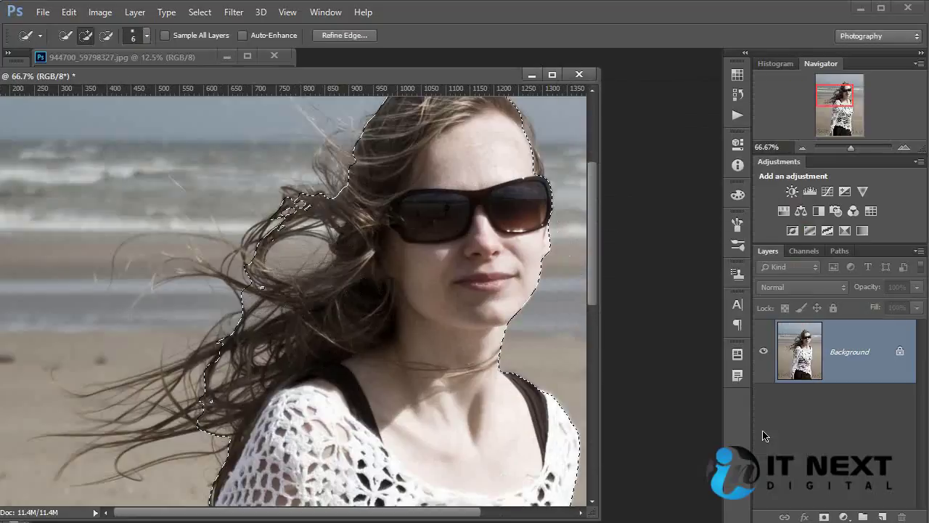
key("ctrl+minus")
key("ctrl+minus")
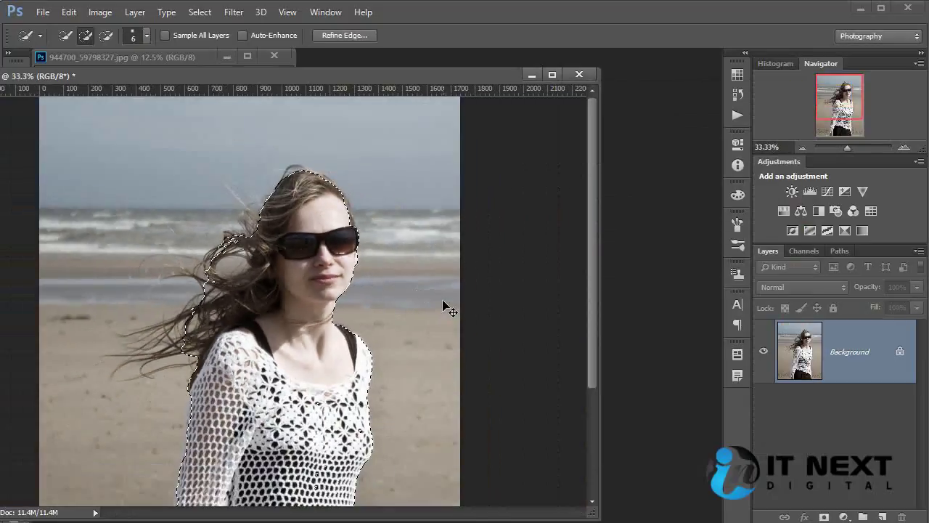
key("ctrl+j")
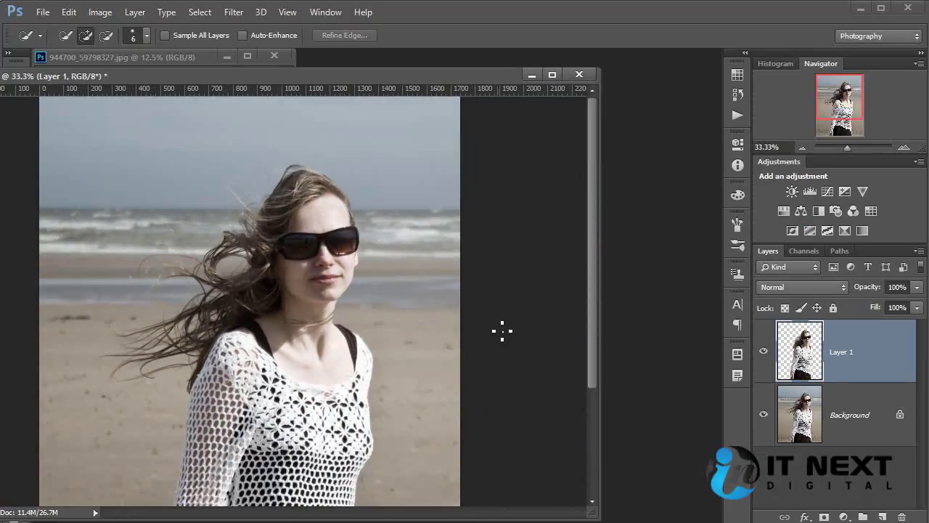
key("ctrl+z")
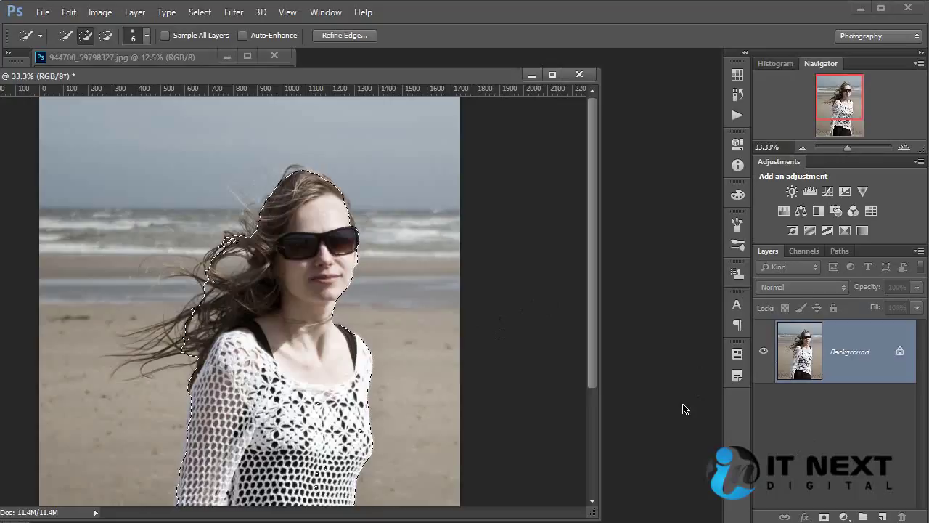
Refine the edge again with Smart Radius and Contrast 17, outputting to a new layer with layer mask
key("ctrl+alt+r")
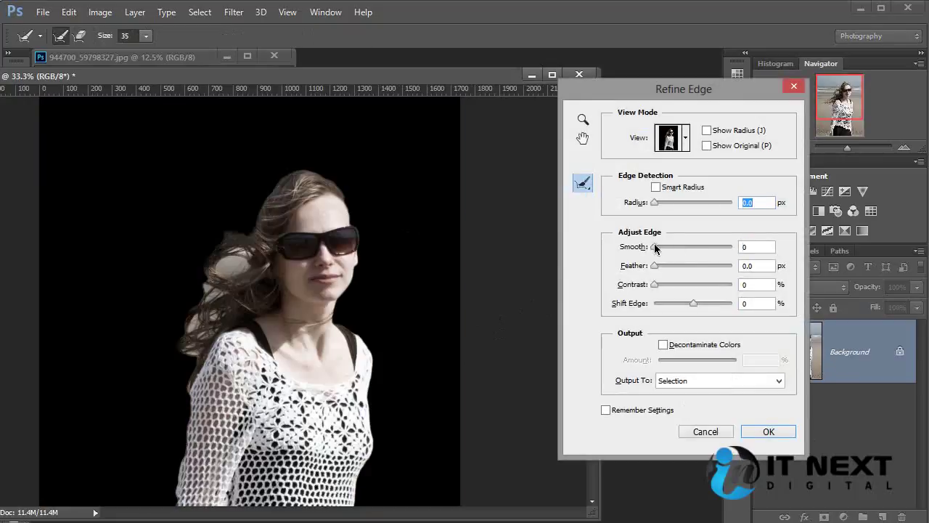
left_click_drag(655, 284, 667, 284)
mouse_move(655, 202)
left_mouse_down()
mouse_move(668, 200)
mouse_move(661, 203)
left_mouse_up()
left_click(656, 186)
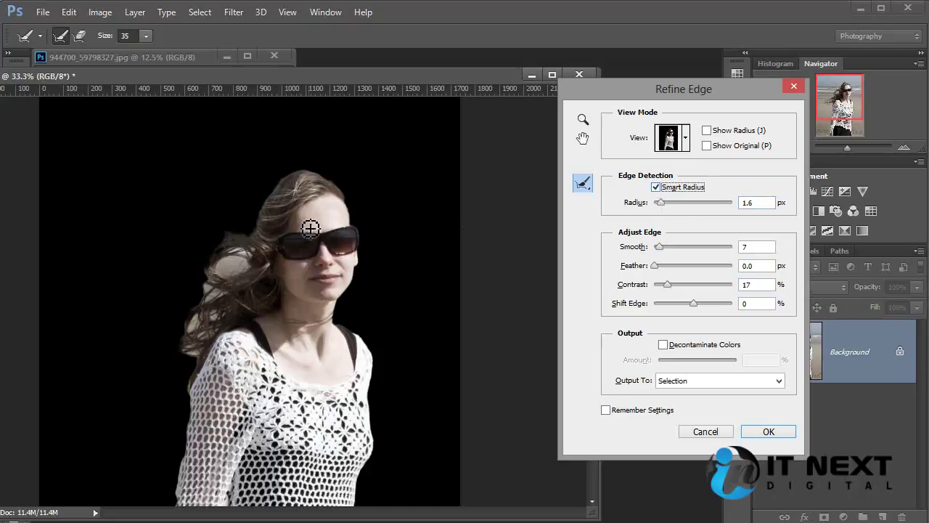
mouse_move(260, 291)
left_mouse_down()
mouse_move(199, 324)
mouse_move(209, 414)
left_mouse_up()
left_click(762, 383)
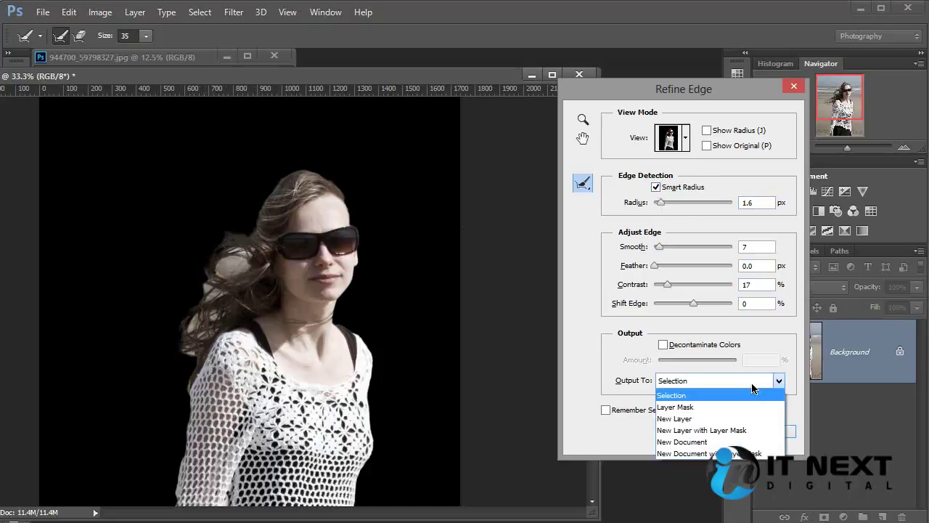
left_click(733, 429)
left_click(766, 430)
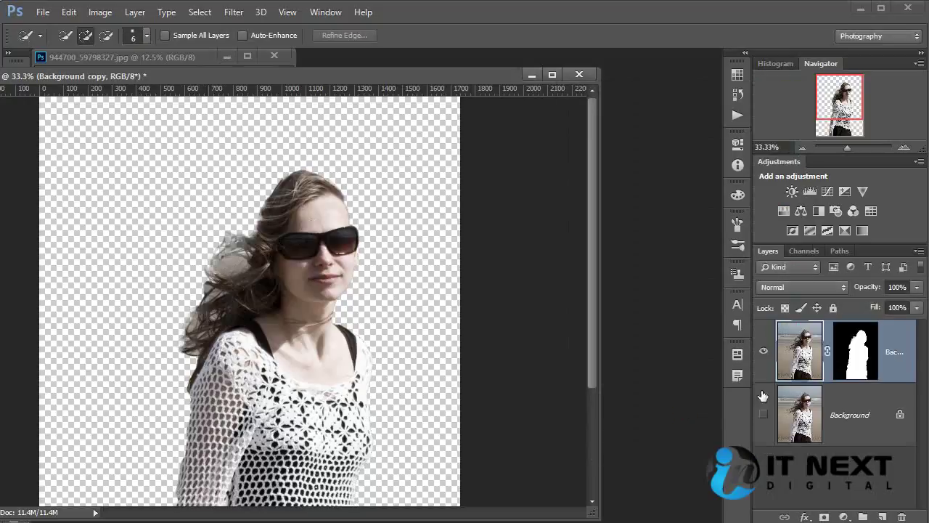
left_click(864, 430)
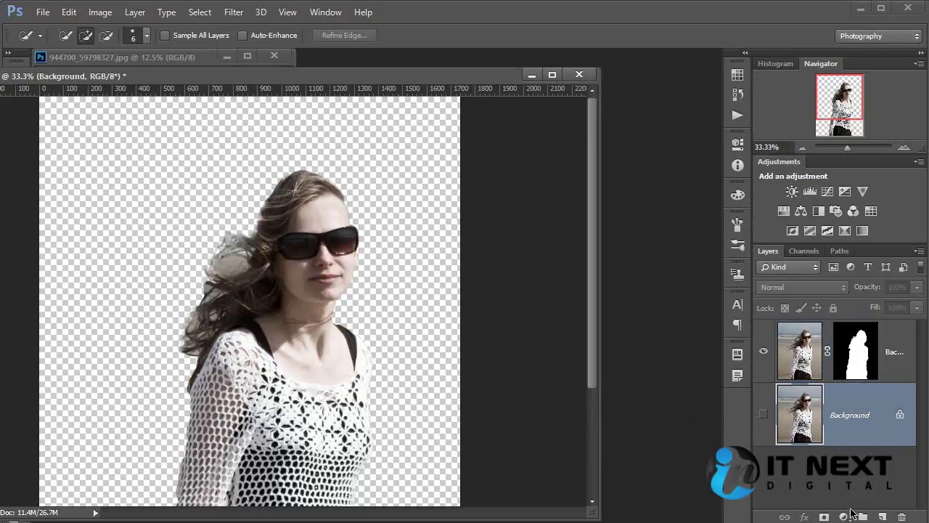
Open the beach image 1441464_26846707.jpg
key("ctrl+o")
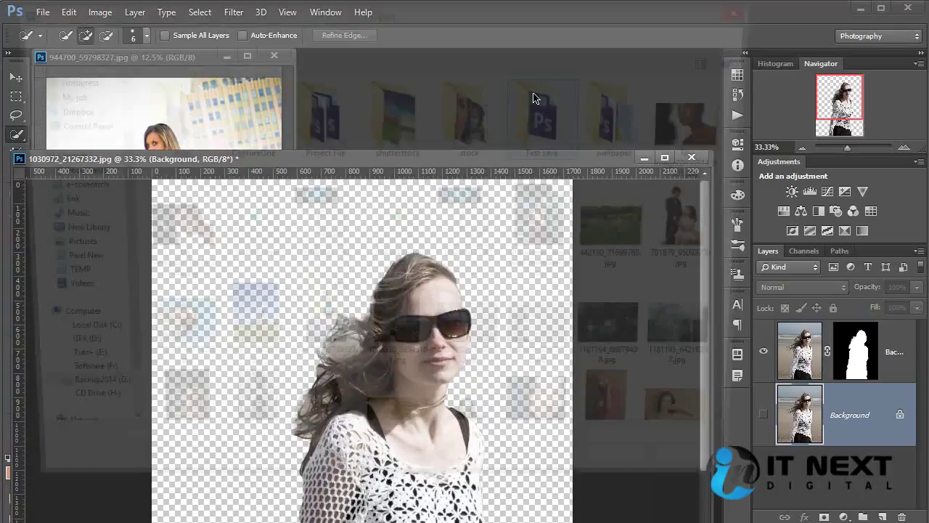
scroll(436, 291, "down", 10)
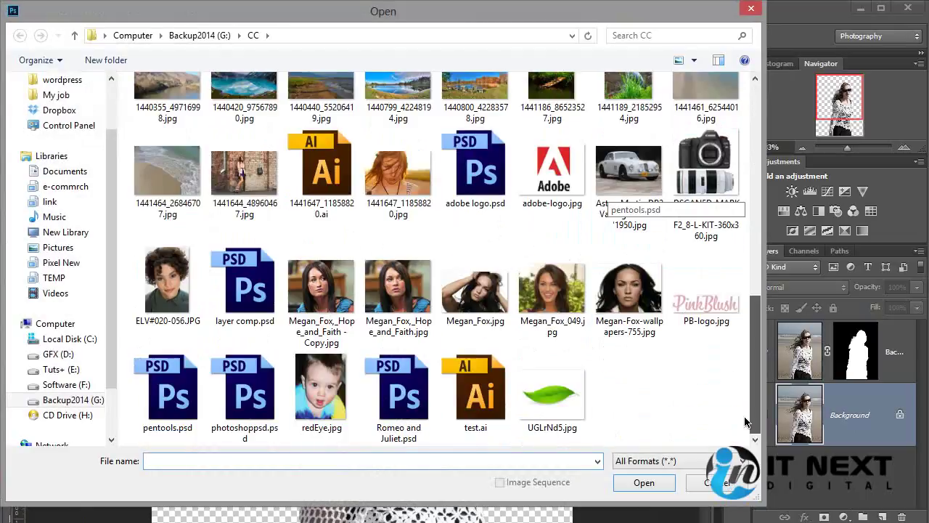
scroll(436, 291, "up", 4)
left_click(195, 299)
double_click(194, 300)
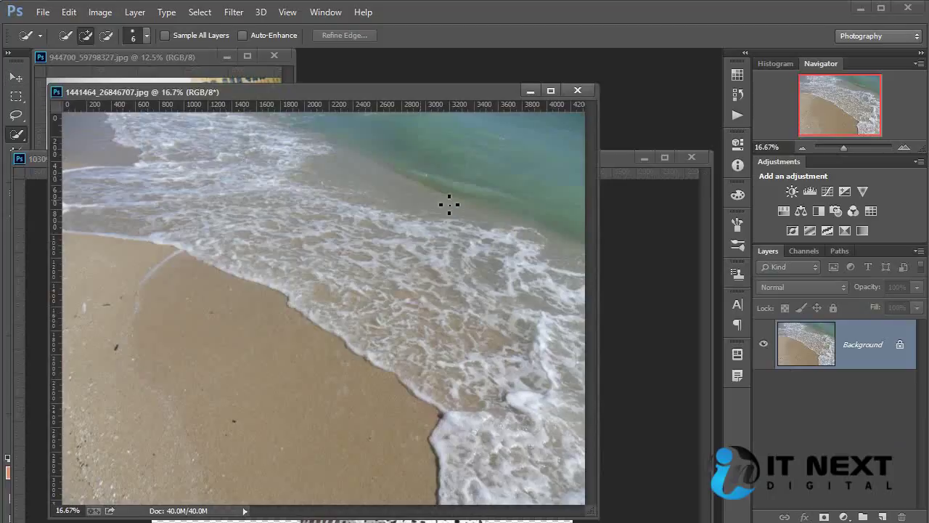
Drag the masked woman layer onto the beach photo with the Move tool
left_click(646, 287)
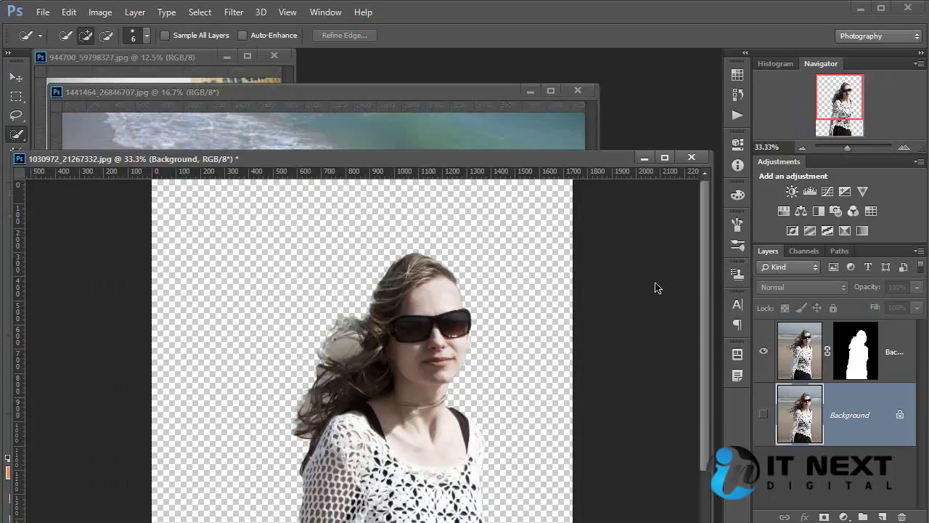
key("v")
left_click_drag(421, 344, 397, 193)
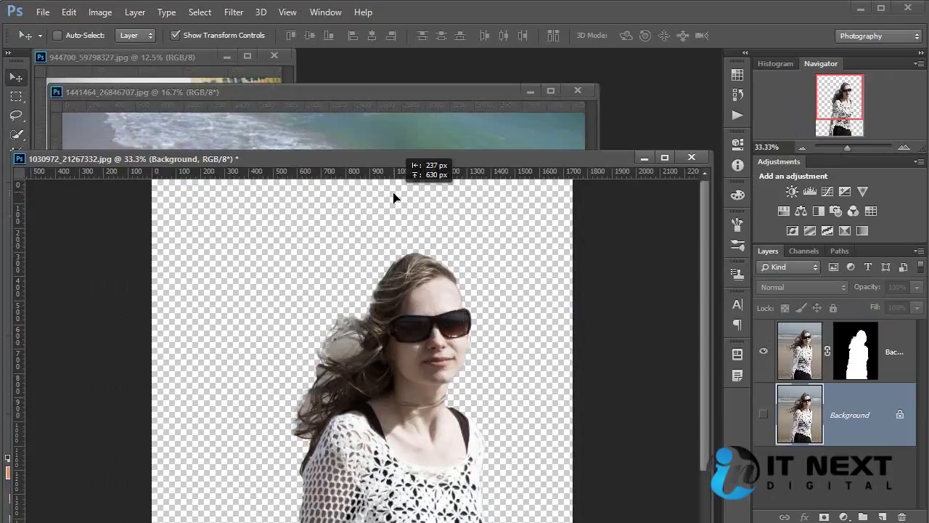
left_click(446, 216)
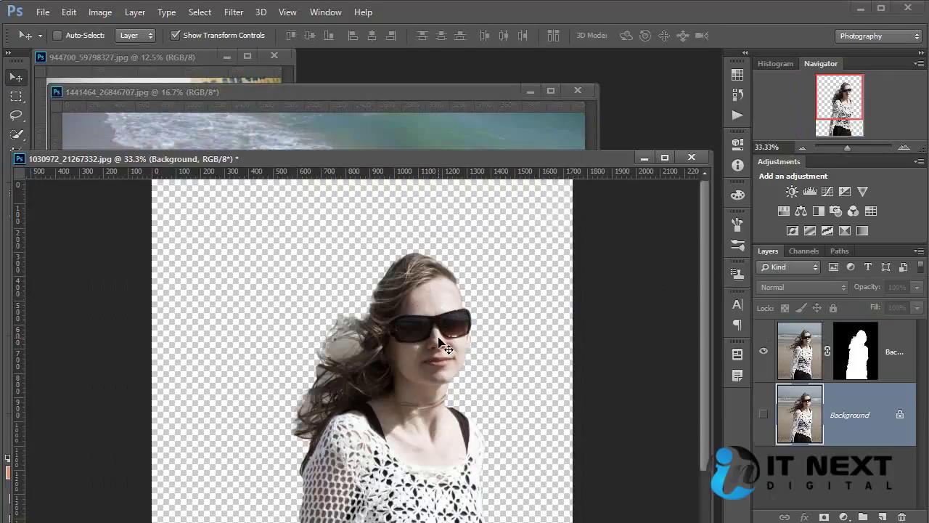
left_click(816, 335)
mouse_move(457, 336)
left_mouse_down()
mouse_move(377, 361)
mouse_move(380, 336)
mouse_move(197, 347)
mouse_move(202, 359)
mouse_move(229, 352)
left_mouse_up()
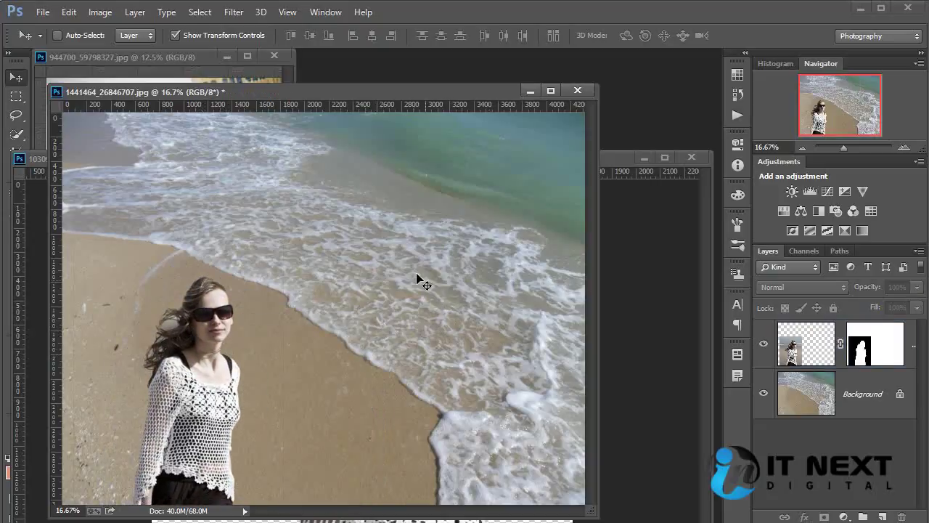
Zoom in on the woman and target her layer mask for brush painting
scroll(414, 275, "up", 2)
left_click_drag(305, 336, 415, 357)
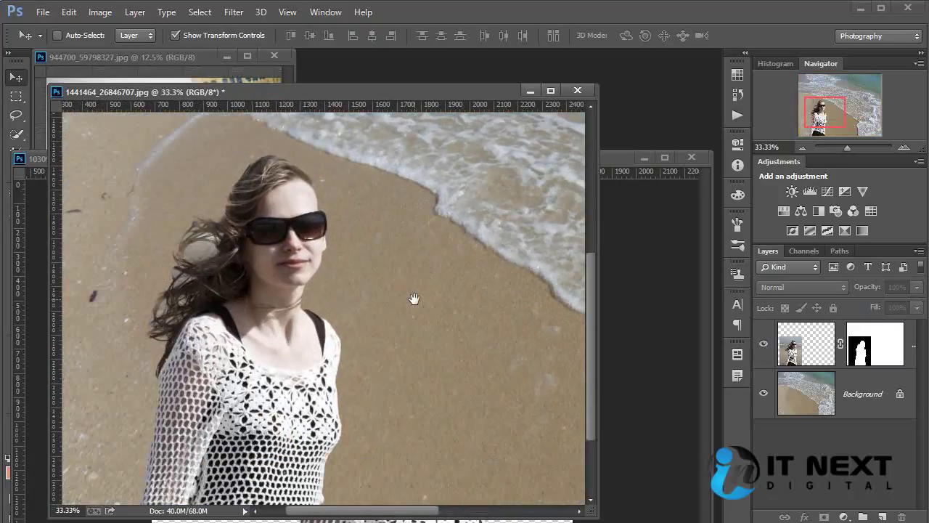
scroll(415, 366, "up", 2)
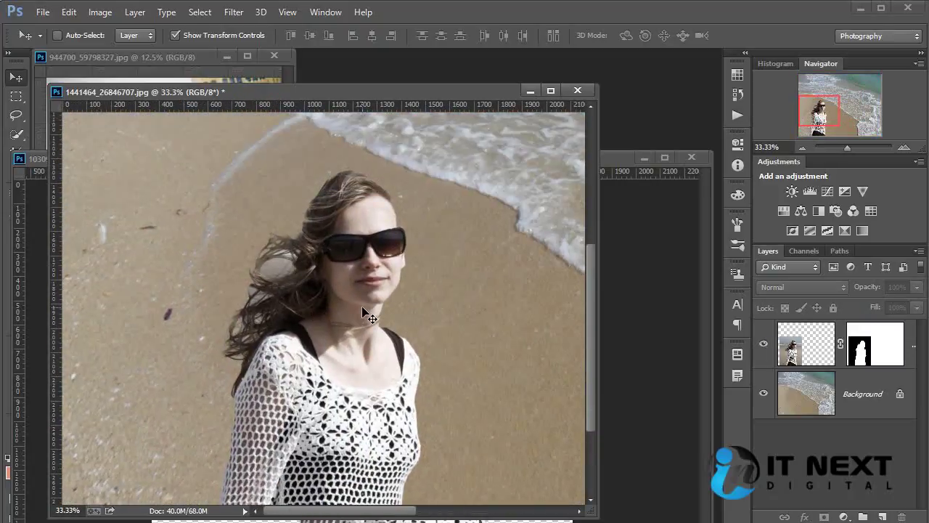
scroll(368, 314, "up", 2)
scroll(368, 314, "up", 1)
left_click(875, 352)
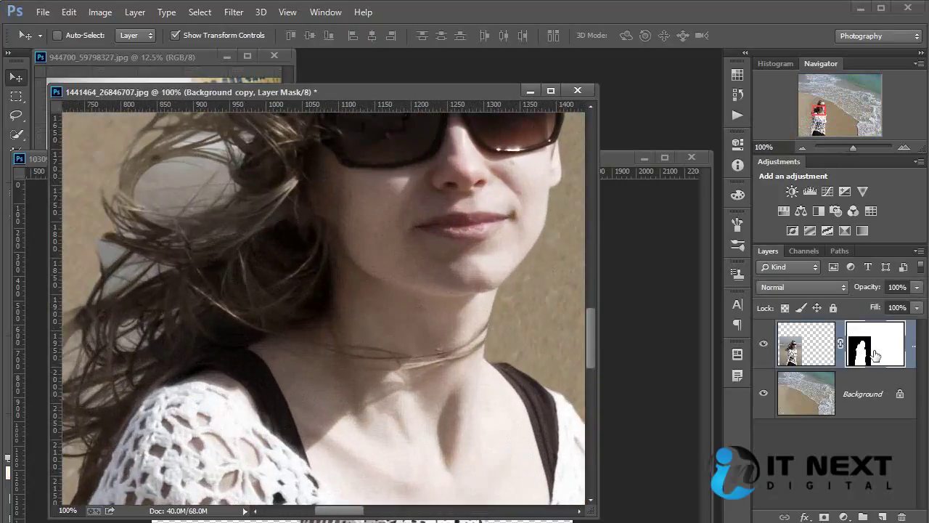
left_click_drag(224, 243, 383, 363)
key("b")
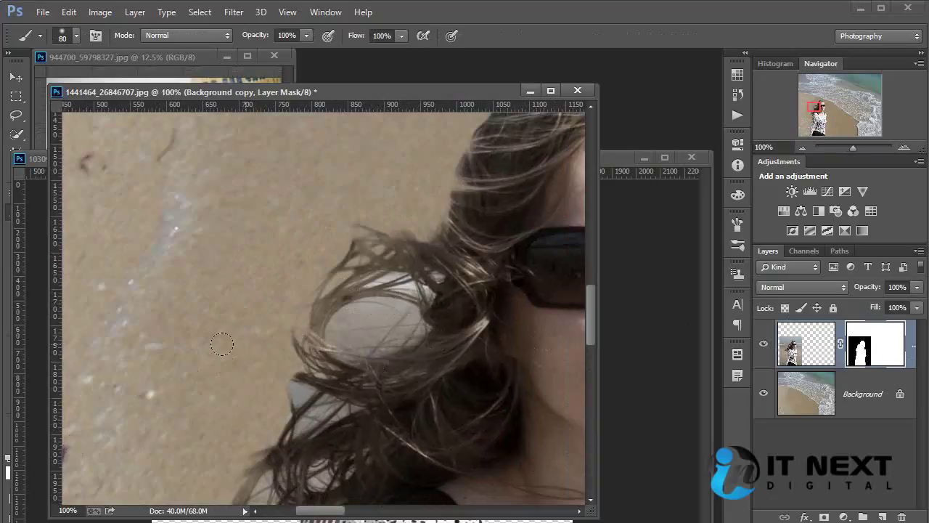
left_click(32, 163)
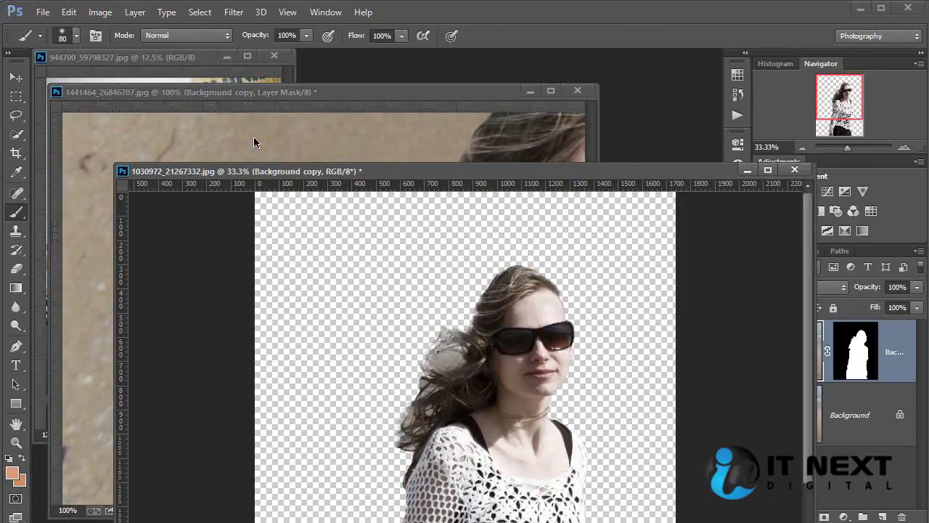
left_click(253, 143)
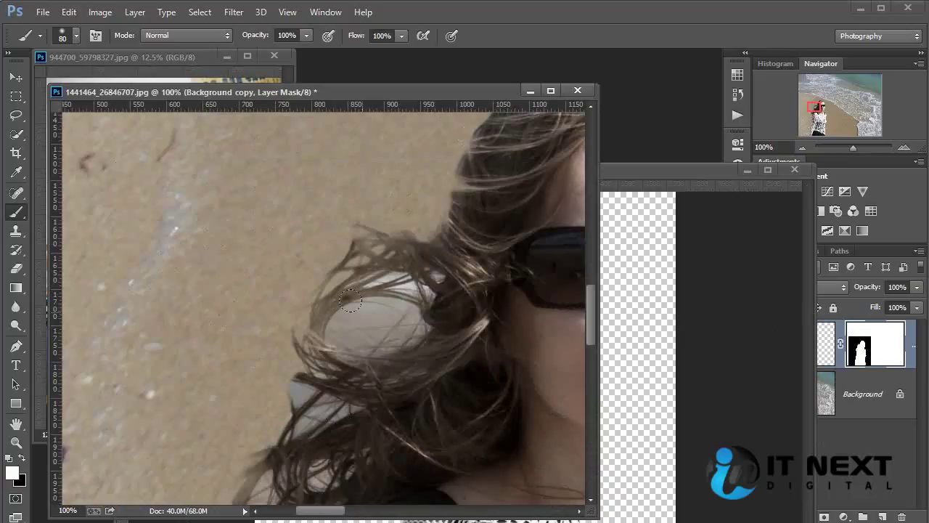
Paint black over the hair-loop patch, then soften the fringe with a size 10, 50% brush
key("x")
mouse_move(349, 302)
left_mouse_down()
mouse_move(374, 275)
mouse_move(426, 292)
left_mouse_up()
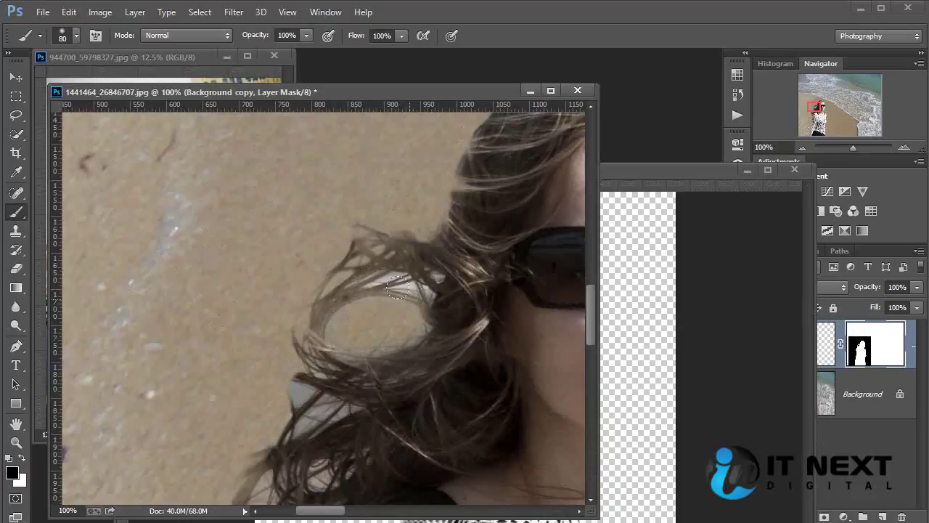
key("bracketleft")
key("bracketleft")
key("bracketleft")
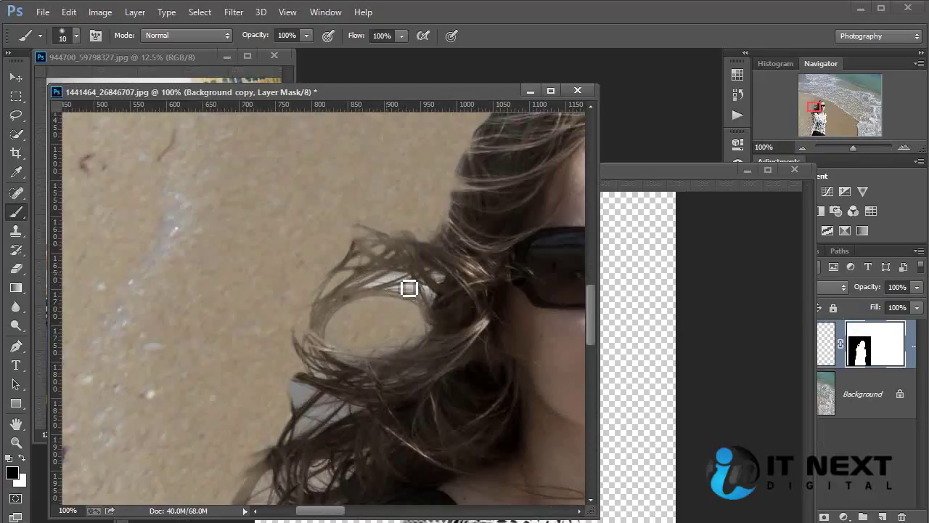
key("5")
mouse_move(414, 280)
left_mouse_down()
mouse_move(382, 293)
mouse_move(441, 291)
mouse_move(431, 307)
left_mouse_up()
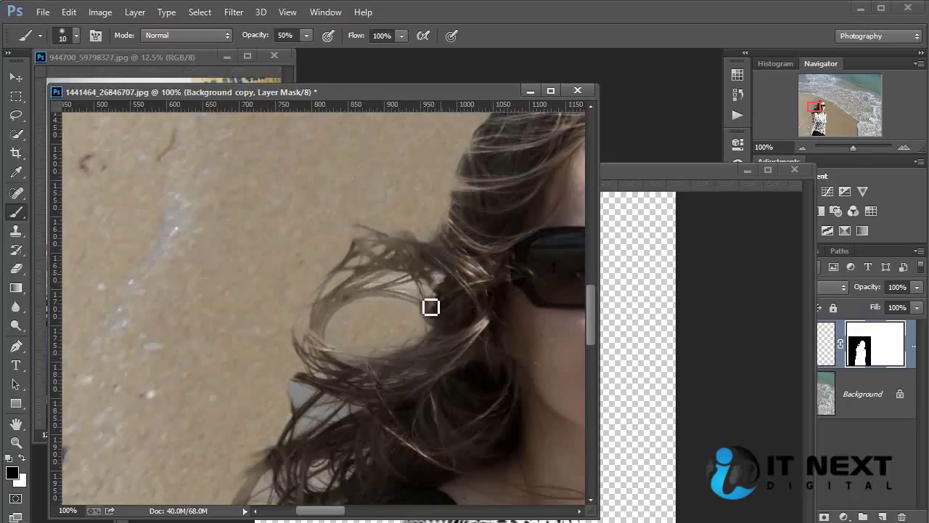
mouse_move(325, 415)
left_mouse_down()
mouse_move(322, 400)
mouse_move(305, 406)
mouse_move(311, 396)
left_mouse_up()
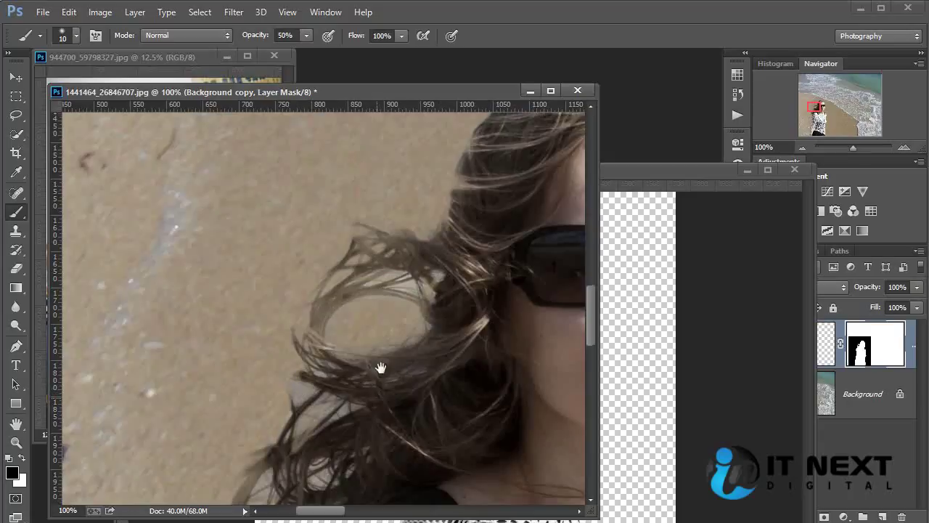
scroll(379, 367, "down", 5)
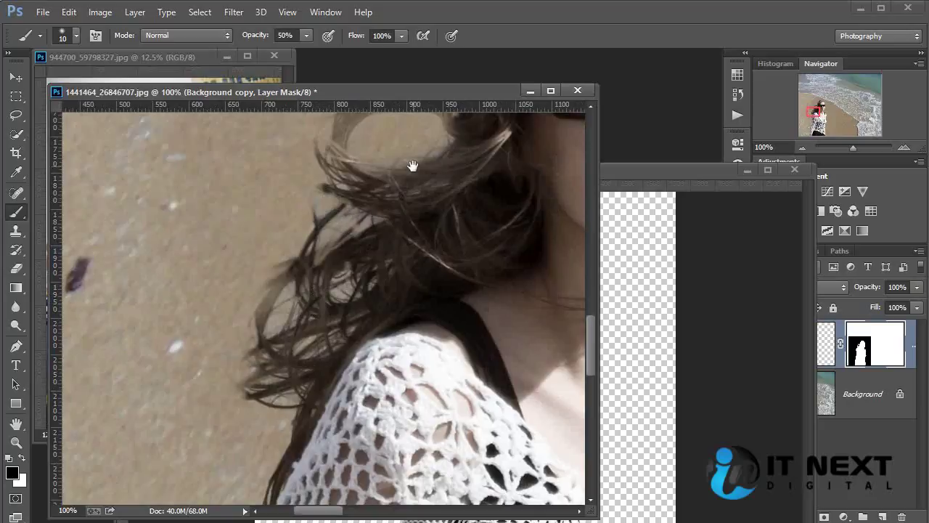
left_click_drag(415, 162, 368, 285)
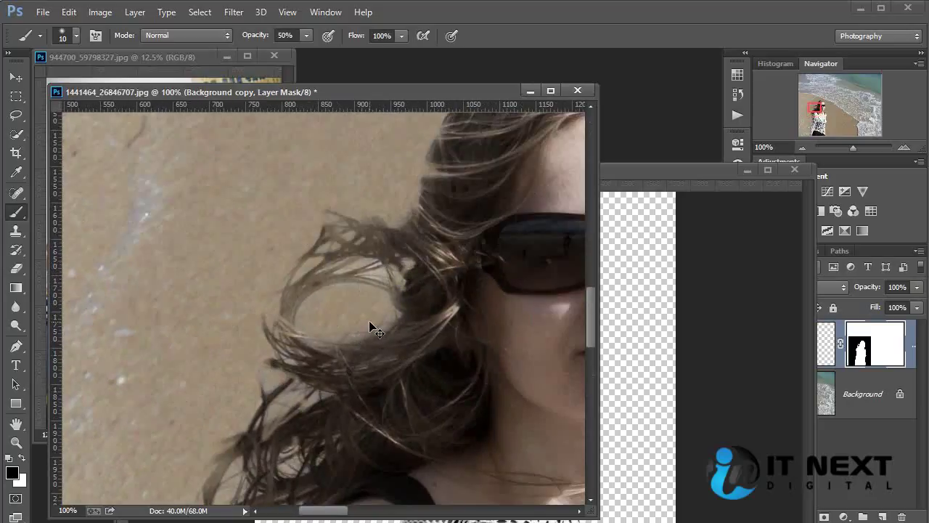
key("ctrl+minus")
key("ctrl+minus")
key("ctrl+minus")
key("ctrl+minus")
key("ctrl+minus")
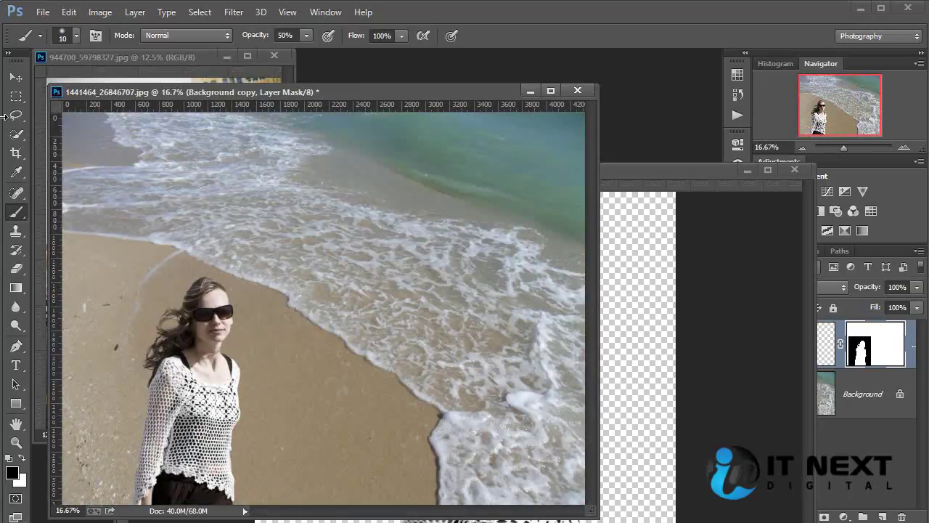
Crop the image to a rectangle around the woman in the lower left
left_click(16, 96)
mouse_move(72, 233)
left_mouse_down()
mouse_move(382, 507)
mouse_move(482, 503)
left_mouse_up()
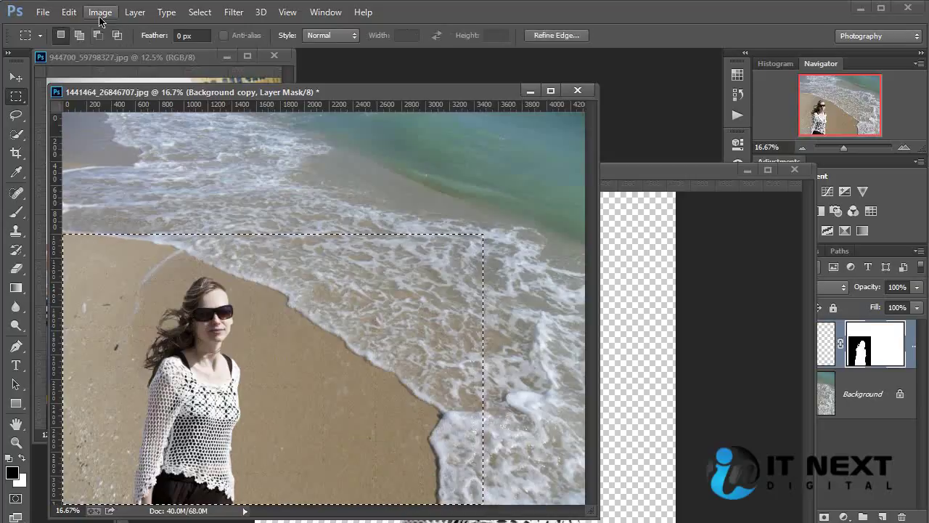
left_click(69, 13)
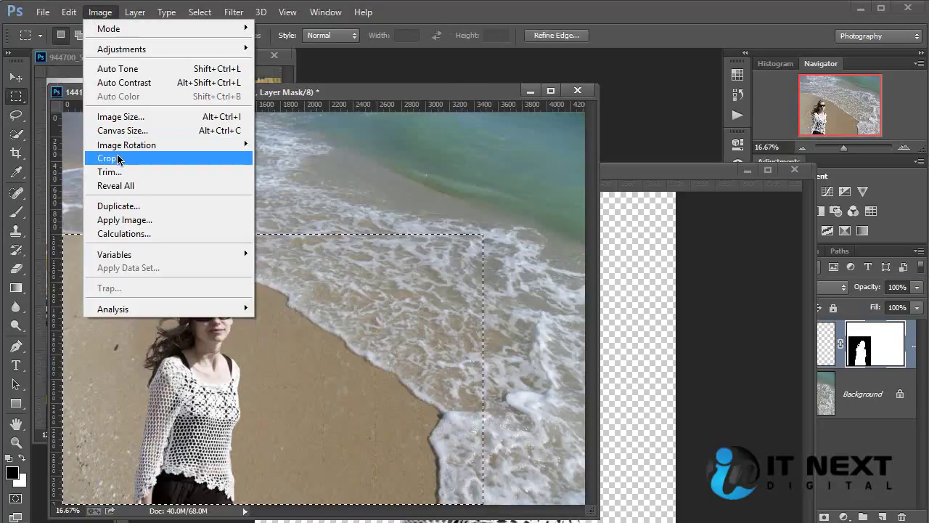
left_click(119, 159)
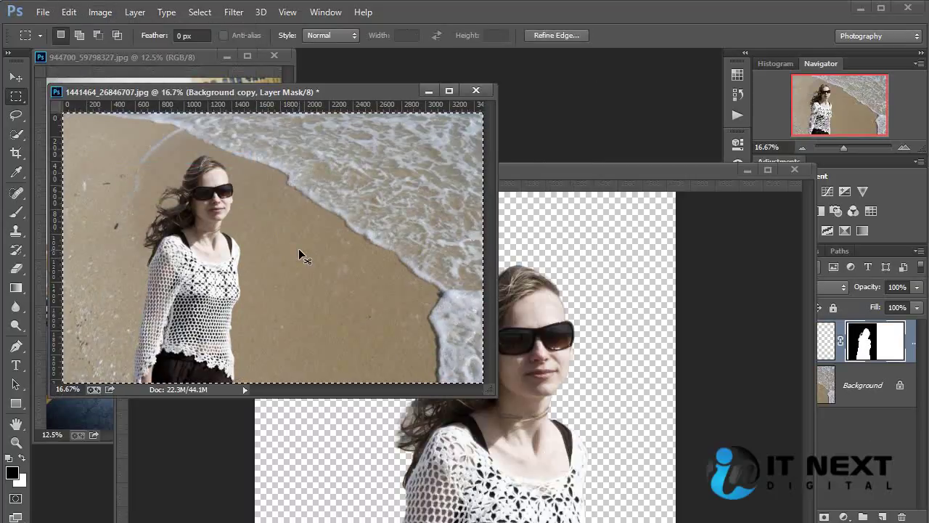
key("ctrl+plus")
key("ctrl+plus")
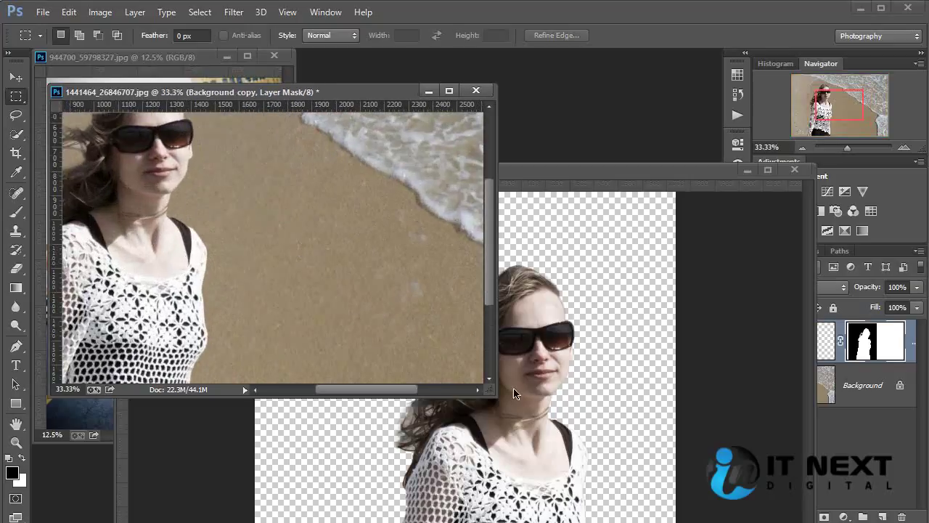
left_click_drag(494, 390, 928, 522)
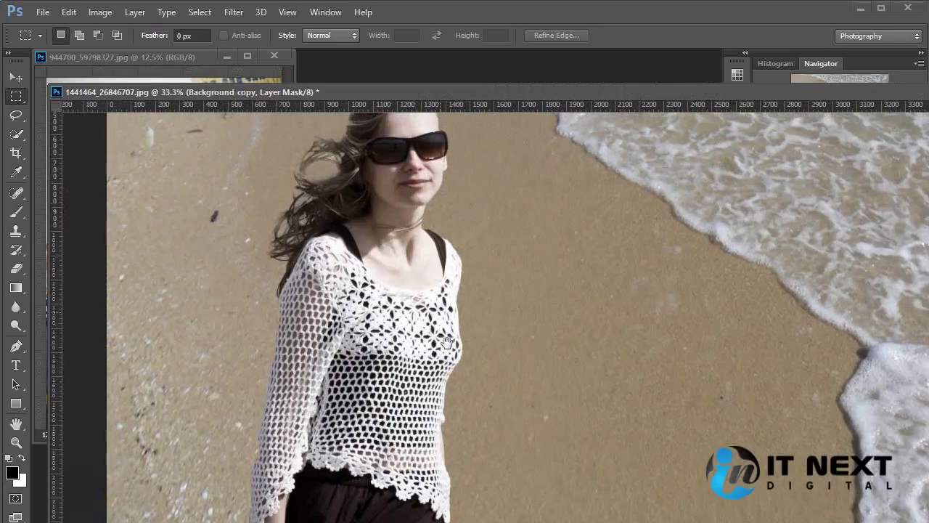
left_click_drag(463, 306, 441, 378)
key("ctrl+minus")
key("ctrl+minus")
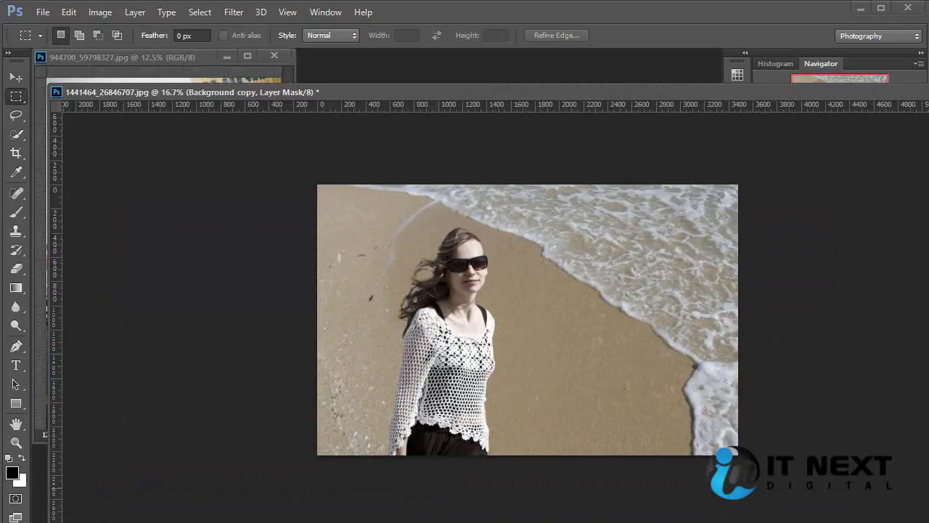
Rearrange the beach composite and woman cut-out windows side by side
left_click_drag(715, 93, 652, 95)
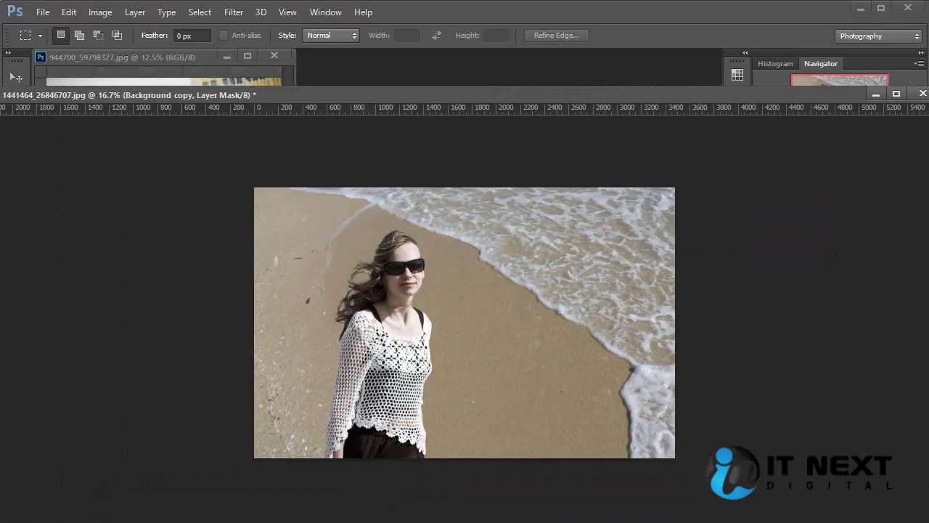
left_click_drag(928, 522, 621, 485)
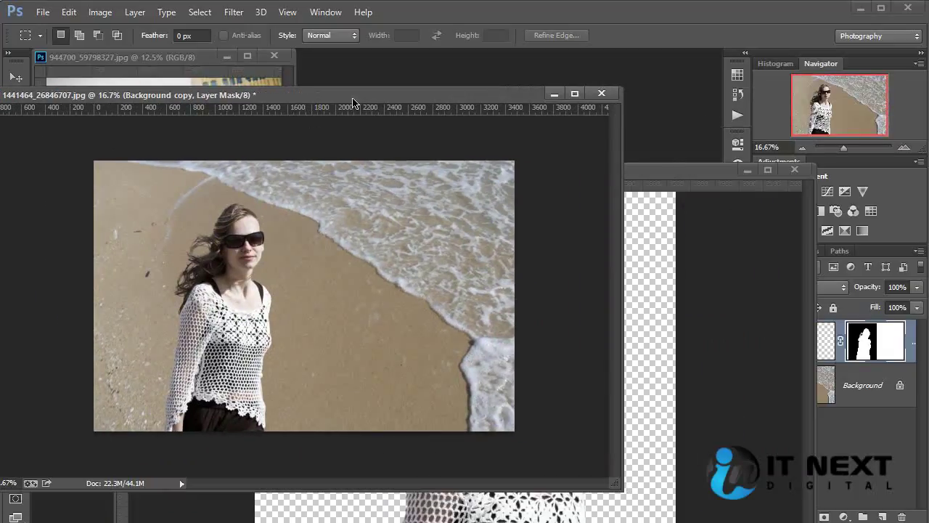
left_click_drag(353, 102, 418, 103)
left_click_drag(699, 174, 532, 184)
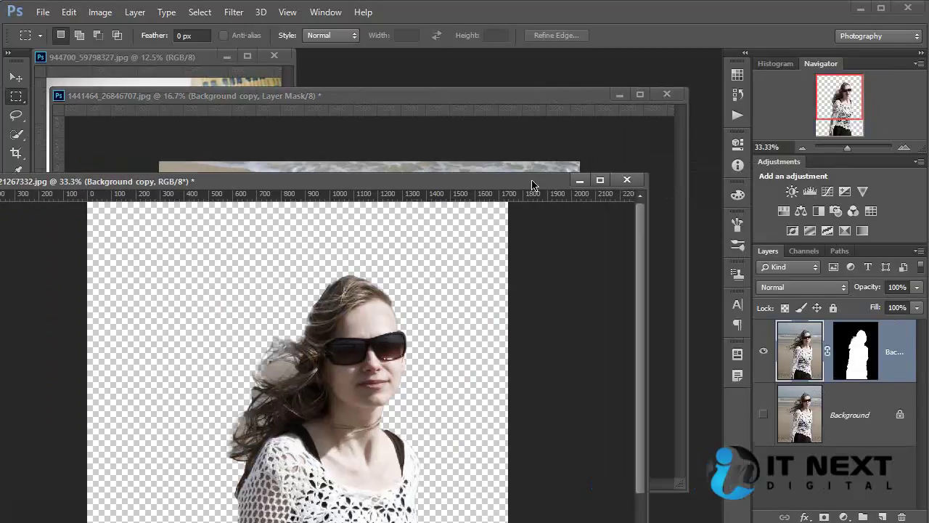
left_click(524, 138)
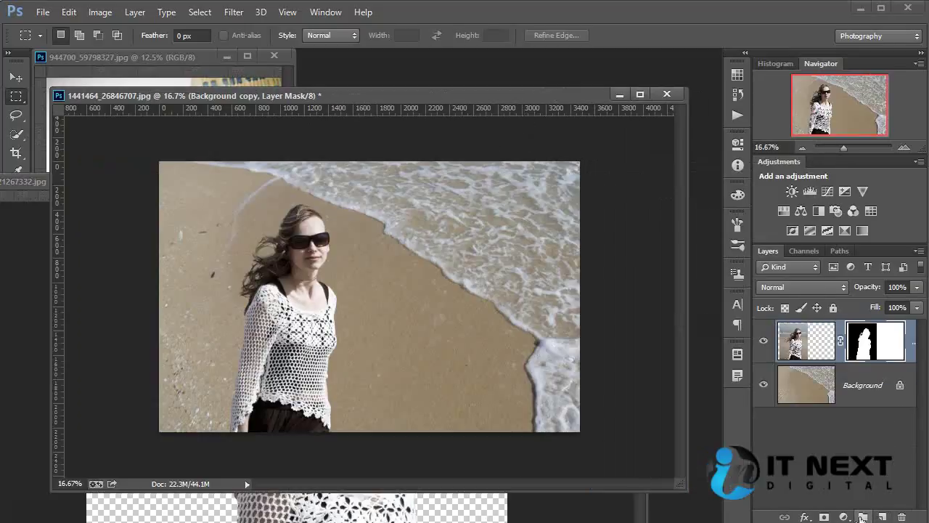
Add a new empty Layer 1 above the woman layer and zoom to 25%
left_click(844, 517)
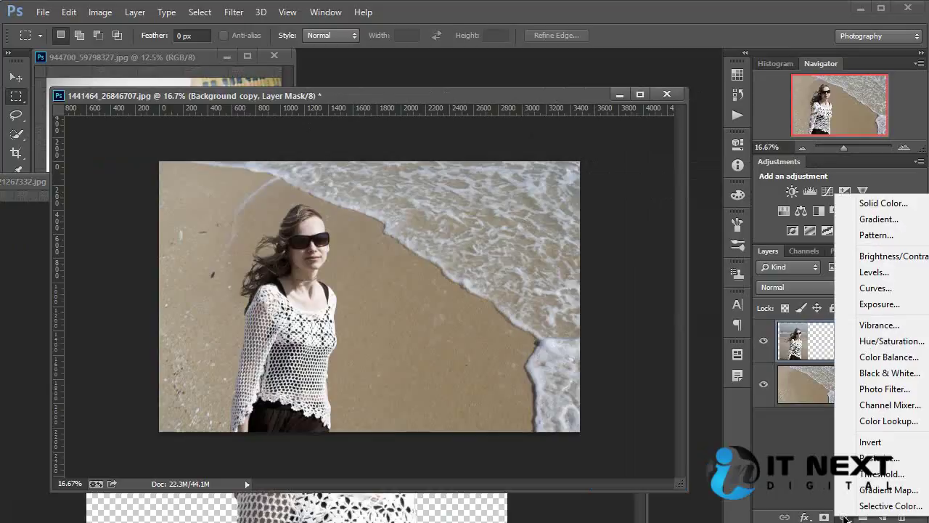
left_click(815, 503)
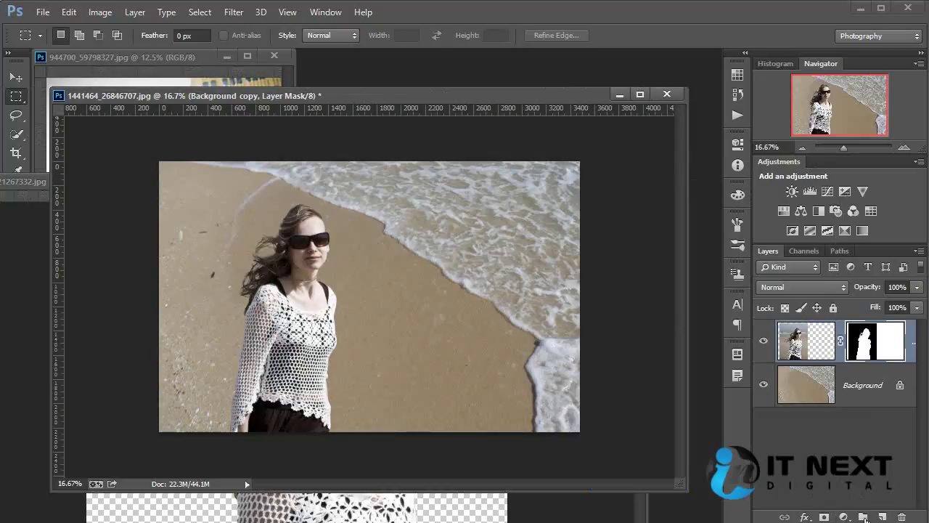
left_click(883, 516)
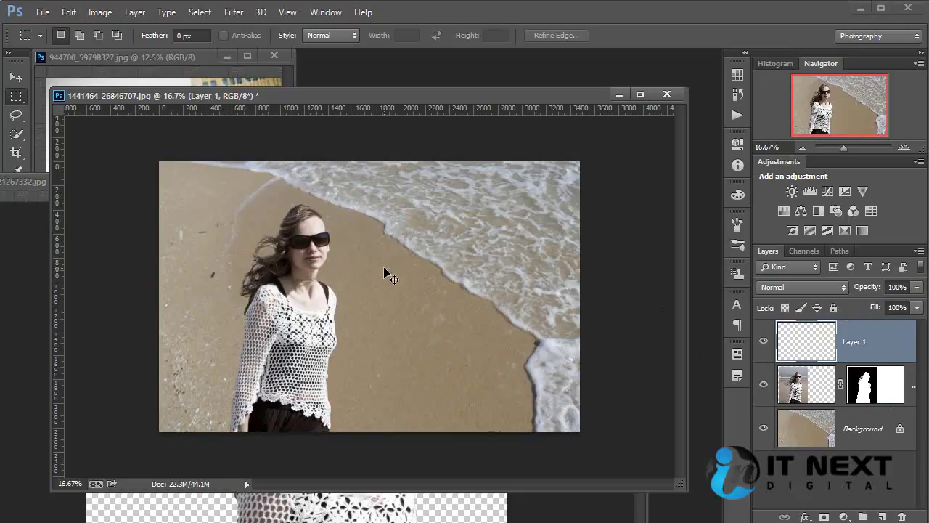
key("ctrl+plus")
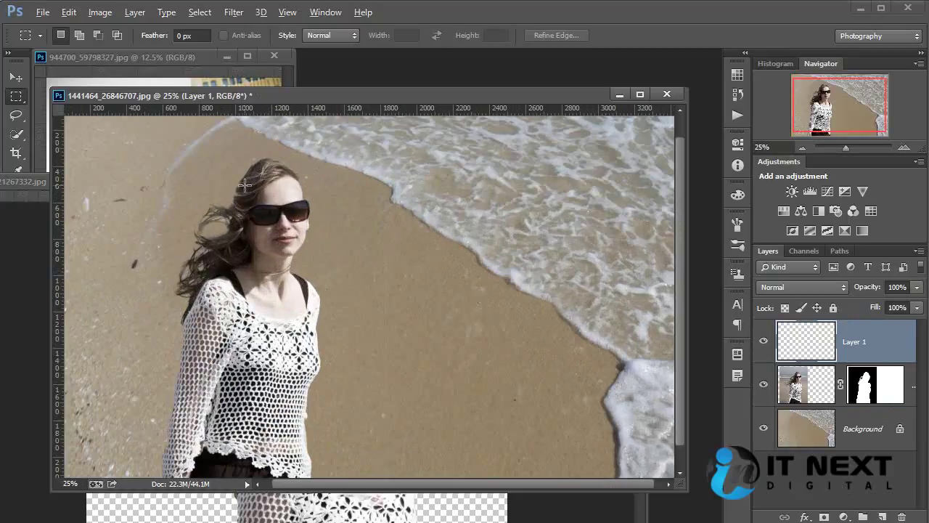
Sample a dark colour from the woman's hair with a 100 px brush
left_click_drag(26, 187, 127, 190)
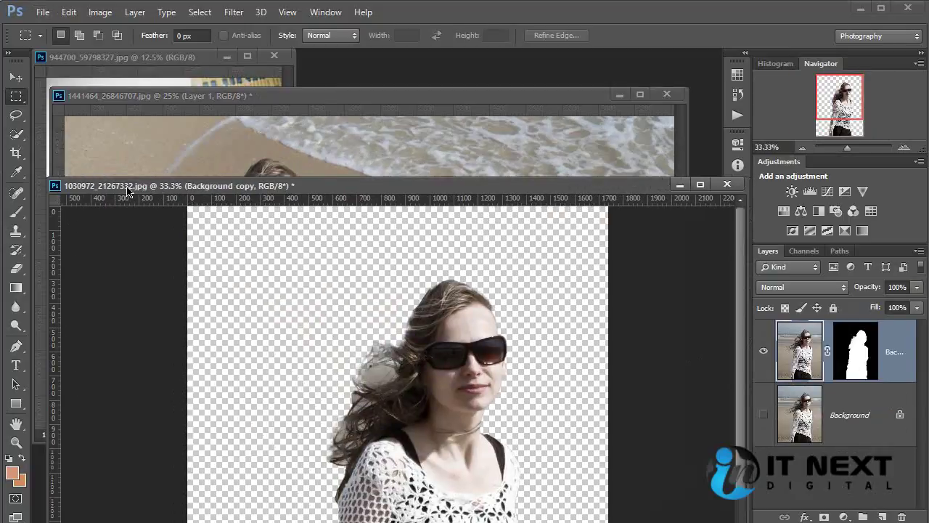
key("b")
left_click(374, 94)
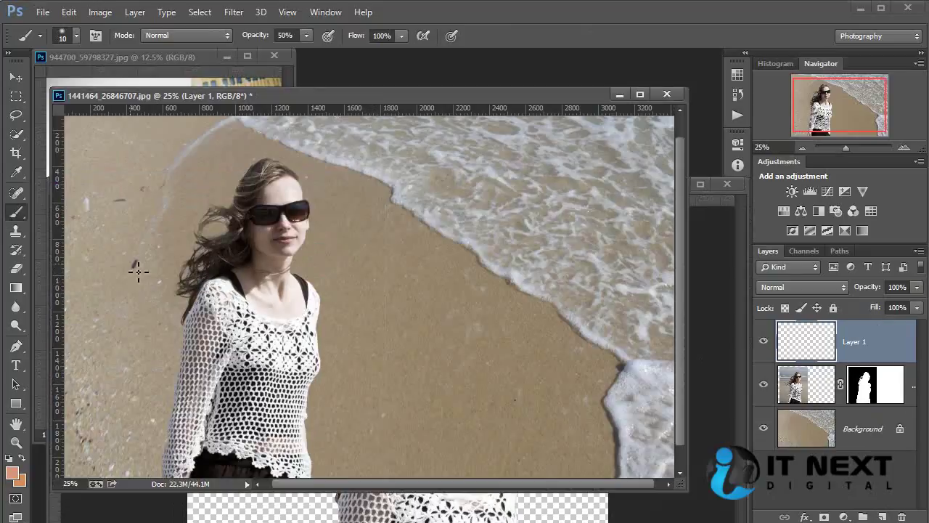
left_click(241, 234, "alt")
key("bracketright")
key("bracketright")
key("bracketright")
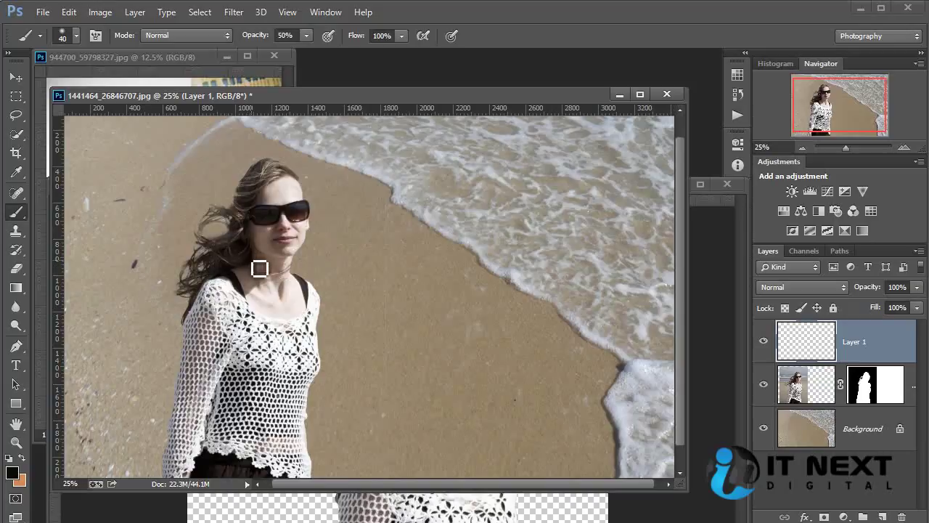
Set Layer 1's blend mode to Color
left_click(777, 286)
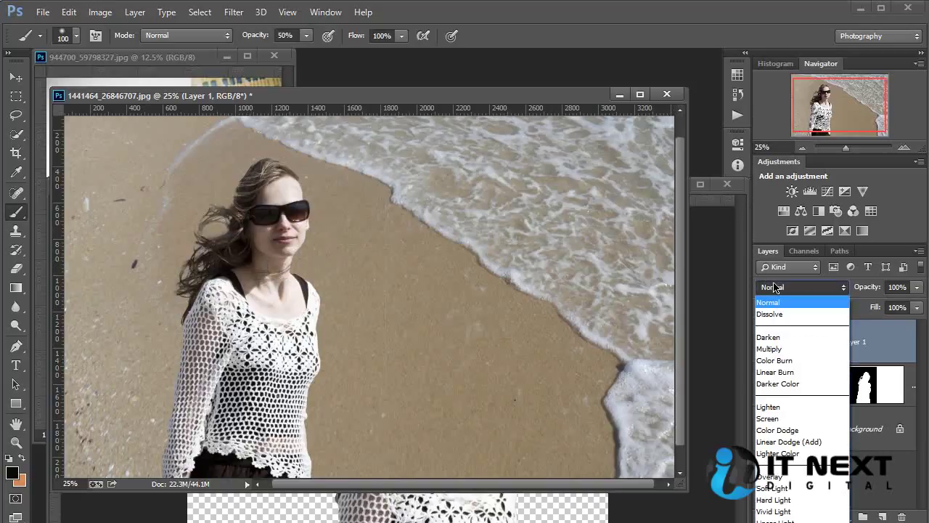
left_click(773, 517)
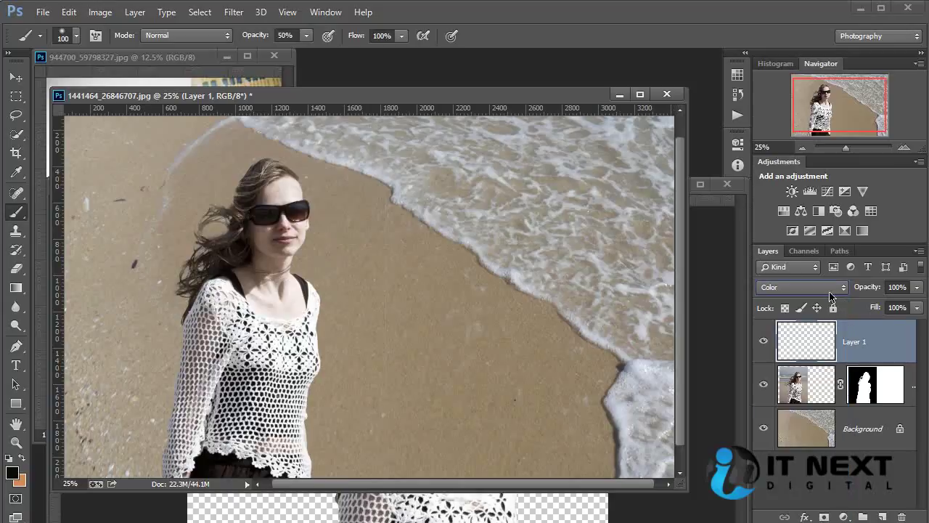
key("ctrl+plus")
key("ctrl+plus")
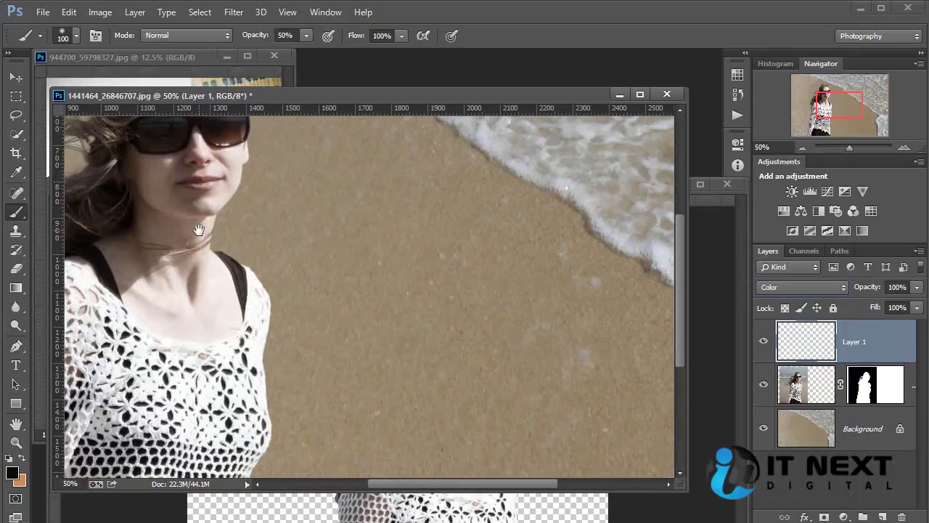
Bring the woman's face and hair into view and sample colours from the hair and face
left_click_drag(82, 189, 439, 293)
left_click(404, 241, "alt")
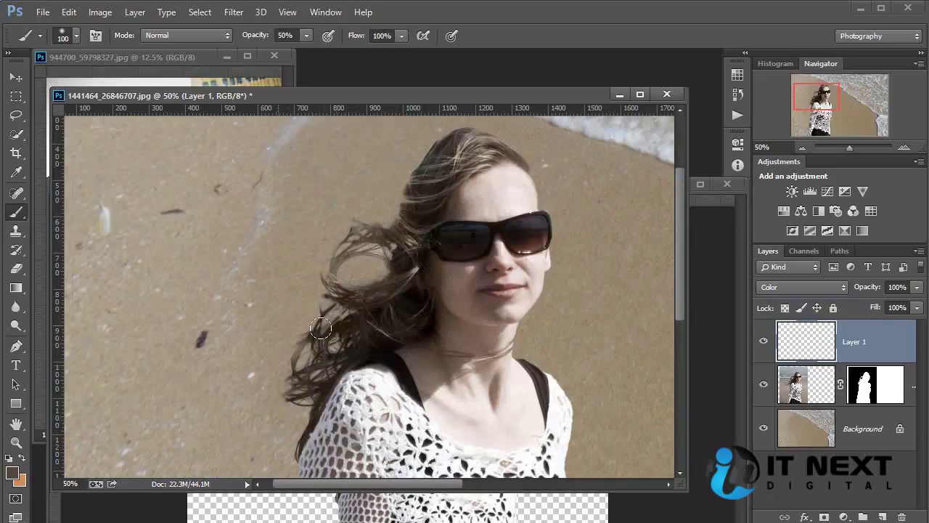
left_click(406, 305, "alt")
left_click(460, 231, "alt")
Try Hue and Luminosity blend modes on Layer 1 and lower its opacity to about 57%
left_click(781, 287)
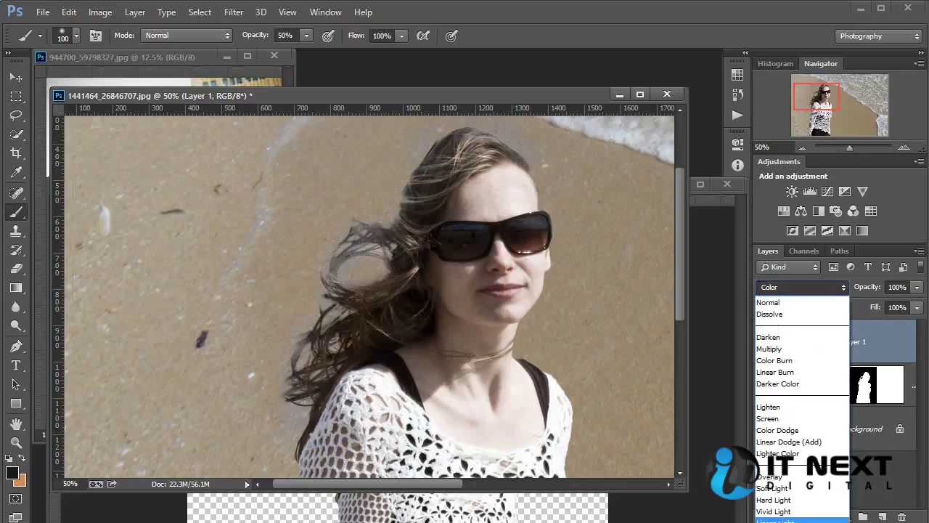
key("Up")
key("Up")
key("Return")
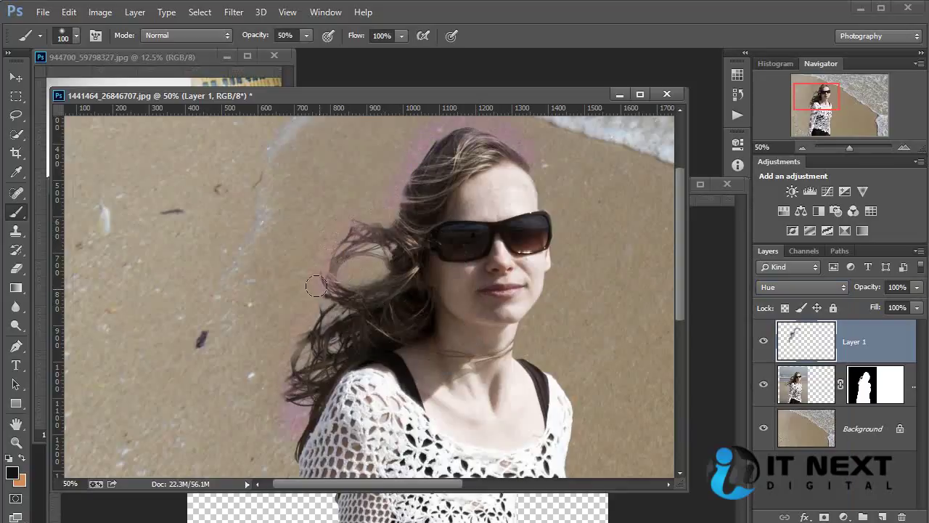
left_click(774, 288)
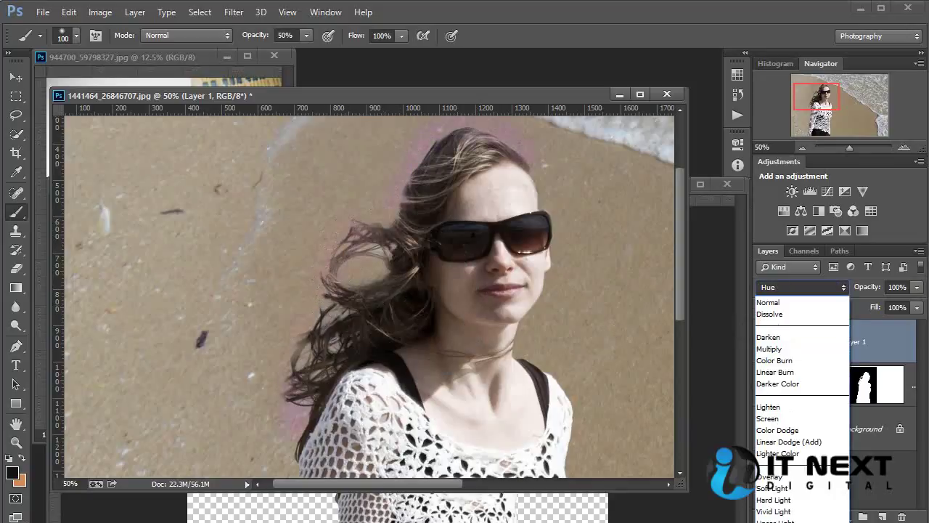
left_click(776, 517)
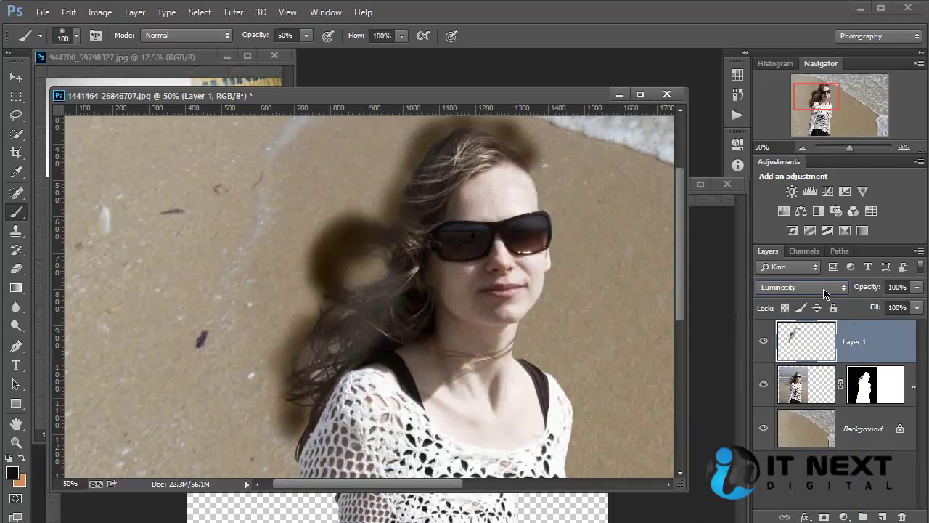
left_click(916, 286)
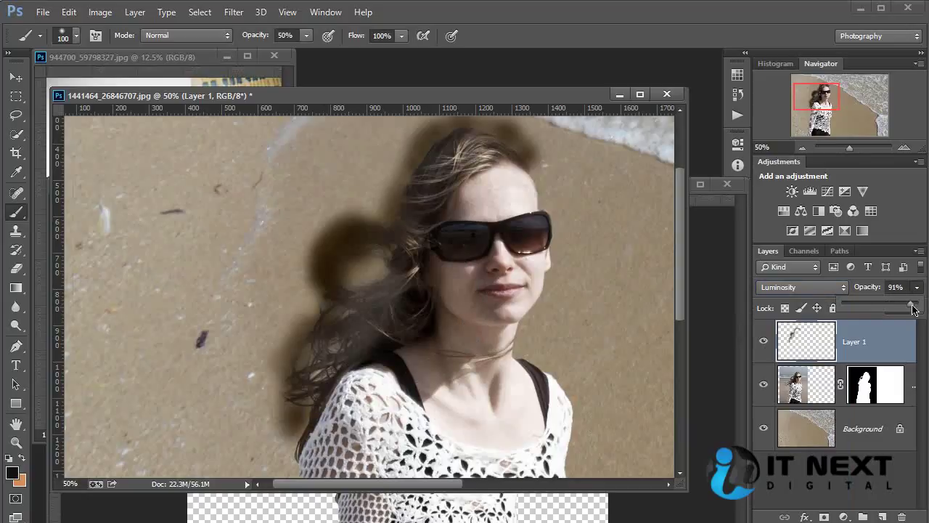
left_click_drag(916, 303, 887, 312)
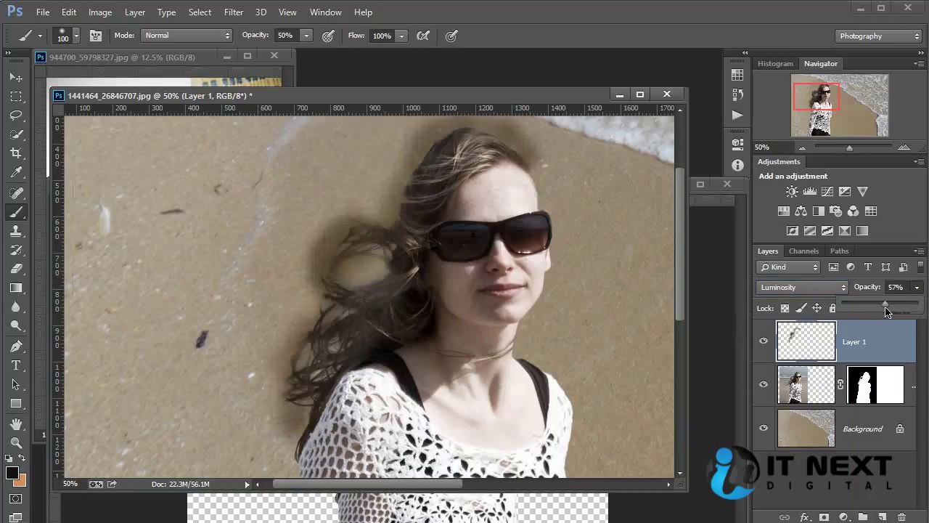
Clip Layer 1 to the woman layer and toggle its visibility to compare the hair
left_click(833, 359, "alt")
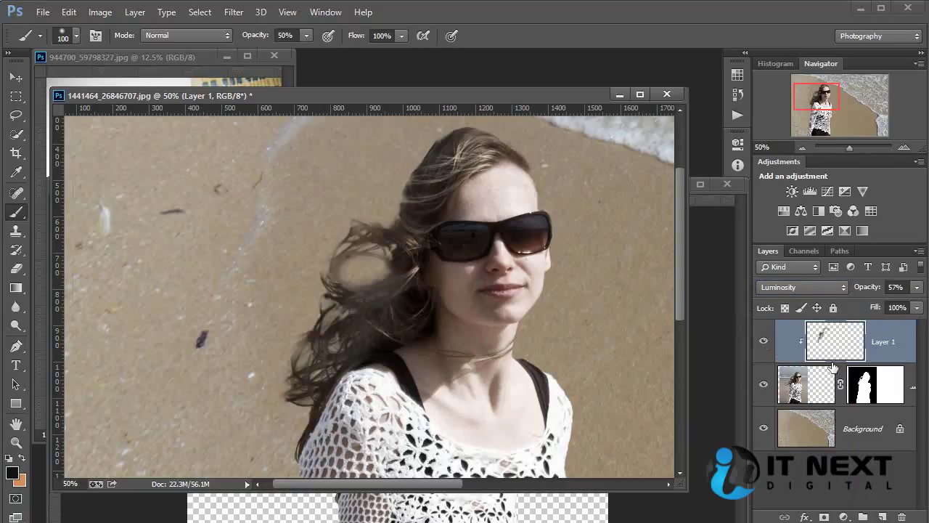
left_click(764, 342)
left_click(764, 343)
left_click(765, 343)
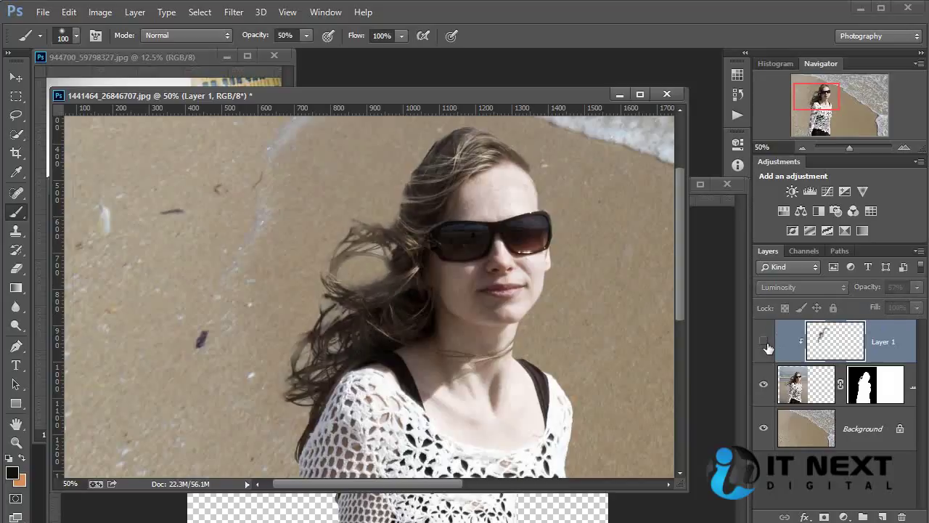
left_click(764, 343)
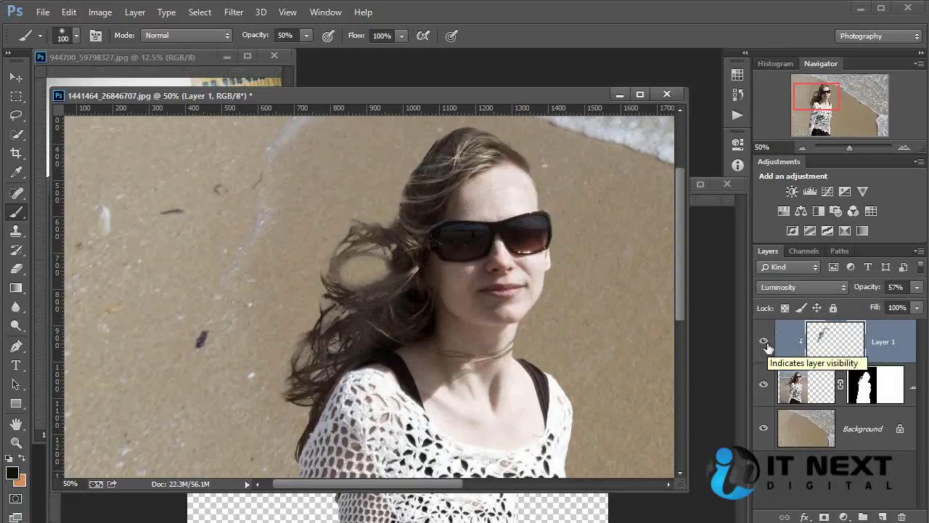
Switch Layer 1 back to Color blending, then delete the layer
left_click(802, 288)
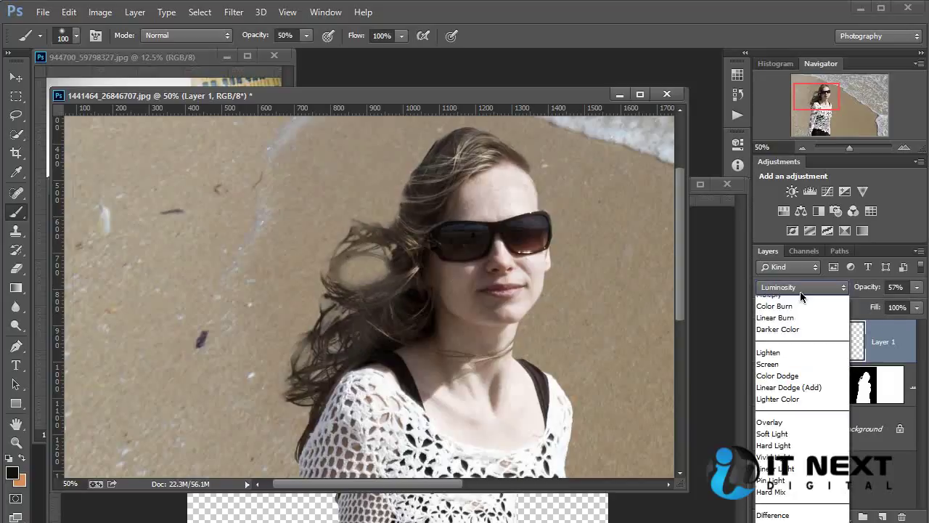
key("Up")
key("Return")
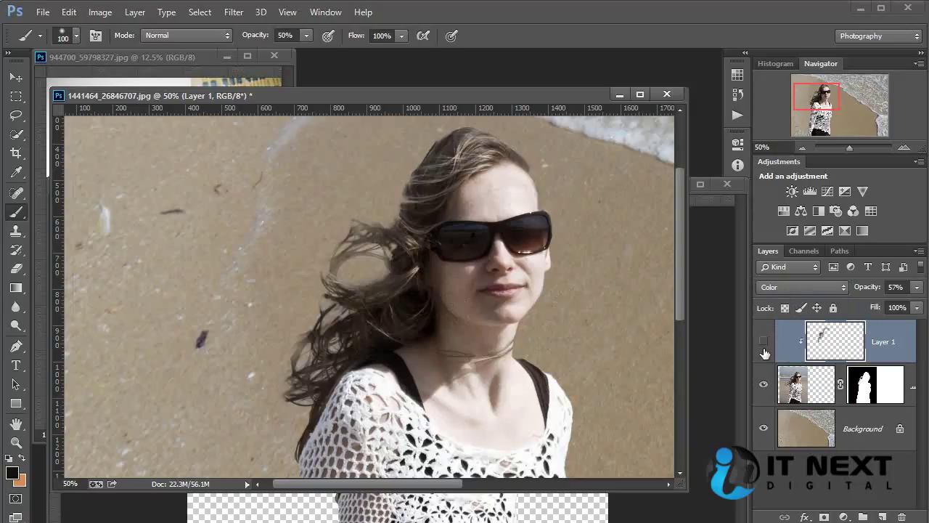
left_click_drag(812, 352, 902, 516)
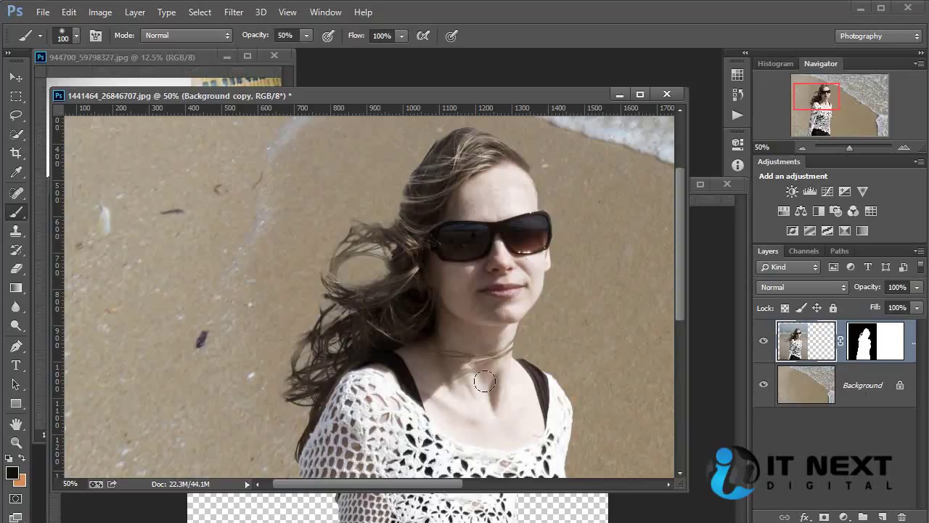
Burn the woman's hair strands darker with a 175 brush, Shadows range, 21% exposure, then zoom out
left_click(16, 306)
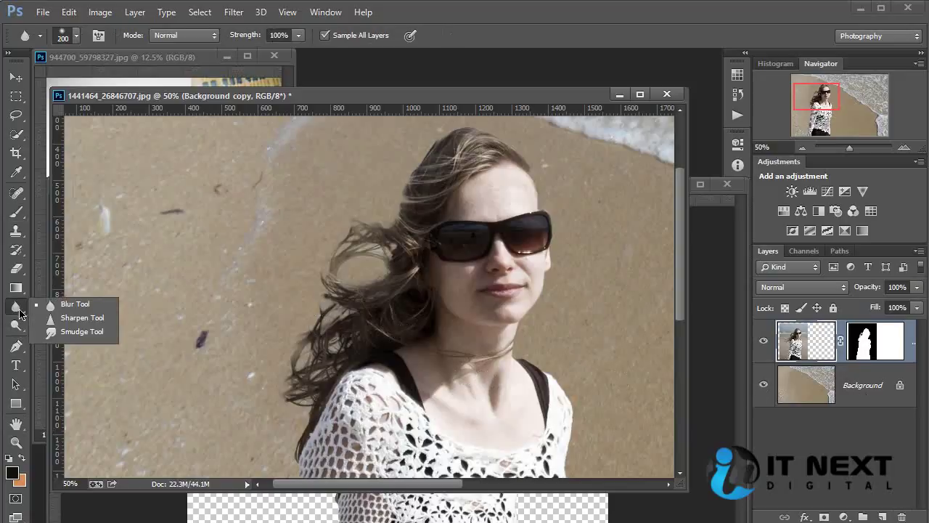
left_click(16, 325)
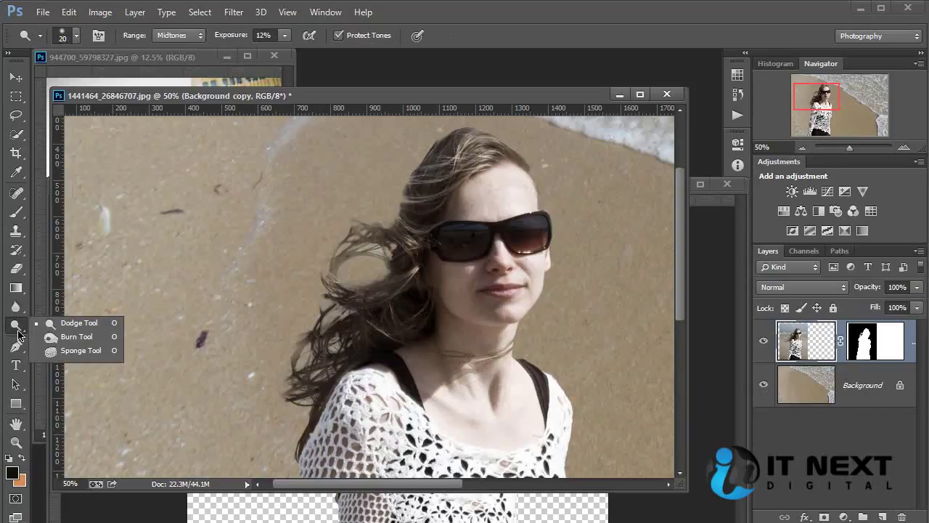
left_click(76, 336)
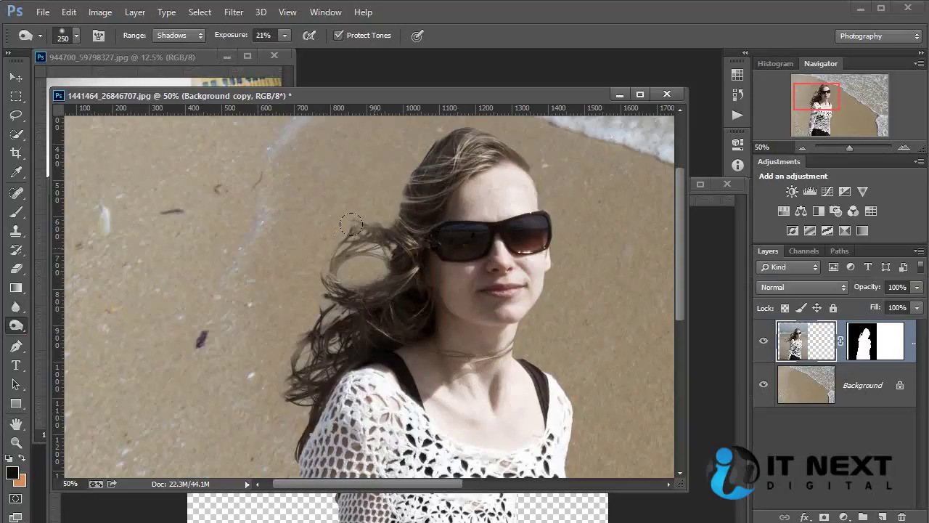
key("bracketleft")
key("bracketleft")
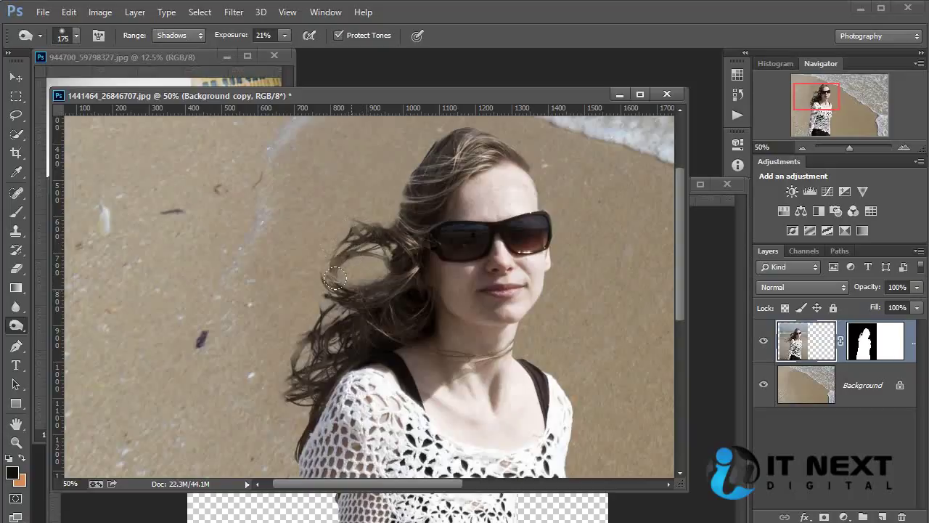
left_click_drag(335, 277, 316, 307)
mouse_move(332, 214)
left_mouse_down()
mouse_move(385, 181)
mouse_move(426, 120)
mouse_move(363, 192)
mouse_move(465, 118)
mouse_move(539, 148)
left_mouse_up()
mouse_move(405, 337)
left_mouse_down()
mouse_move(371, 303)
mouse_move(371, 238)
left_mouse_up()
left_click_drag(350, 272, 282, 370)
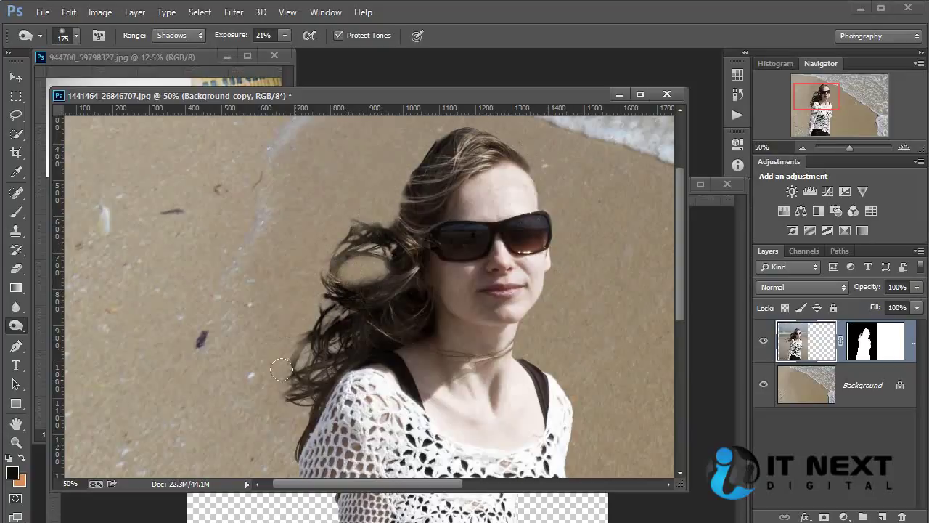
left_click_drag(265, 331, 277, 314)
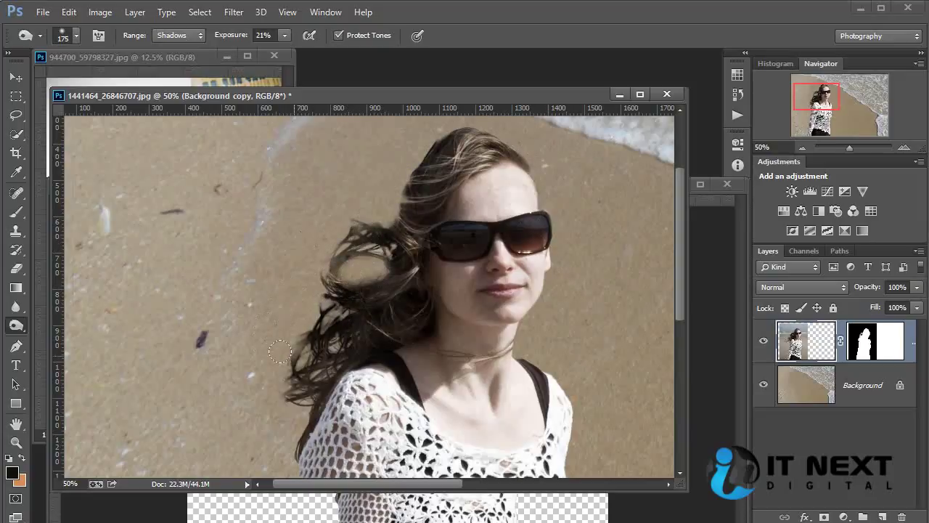
left_click_drag(280, 350, 283, 367)
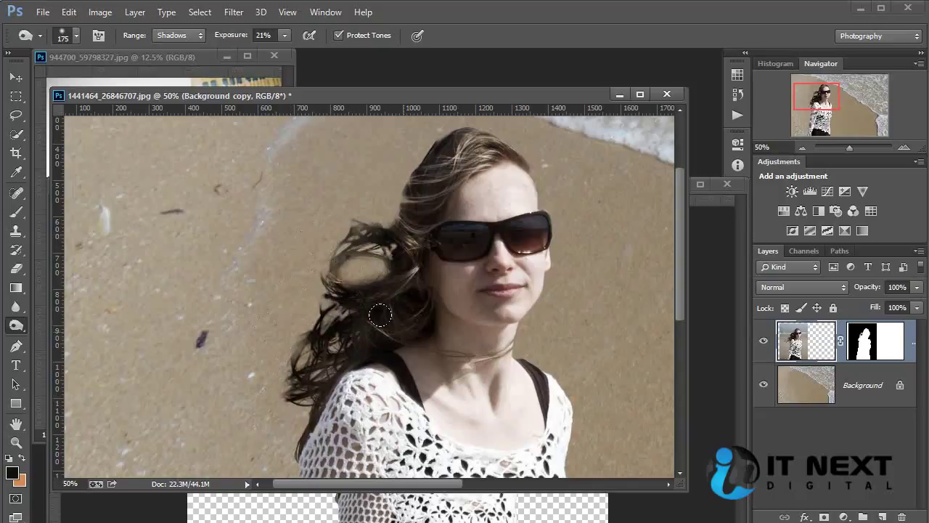
key("ctrl+minus")
key("ctrl+minus")
key("ctrl+minus")
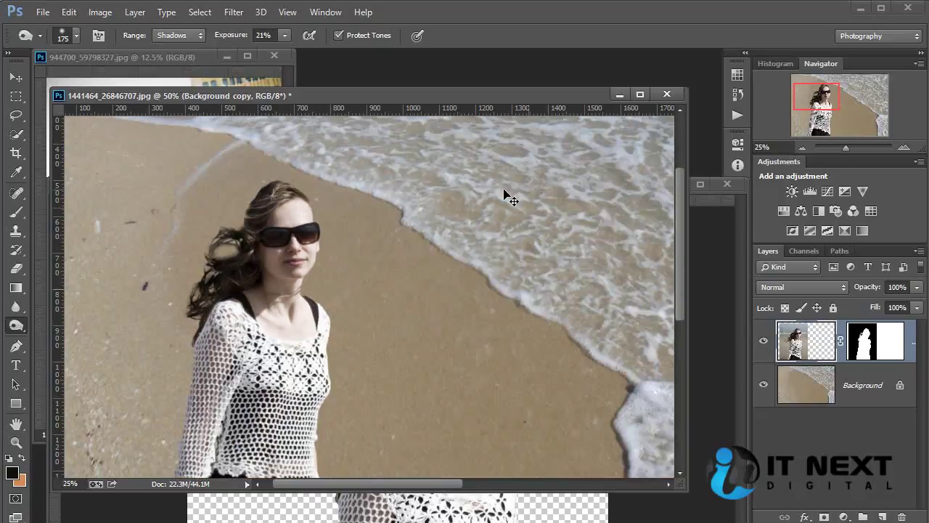
Add a colorized Hue/Saturation layer with Hue 25, Saturation 36 and Lightness 0
left_click(843, 517)
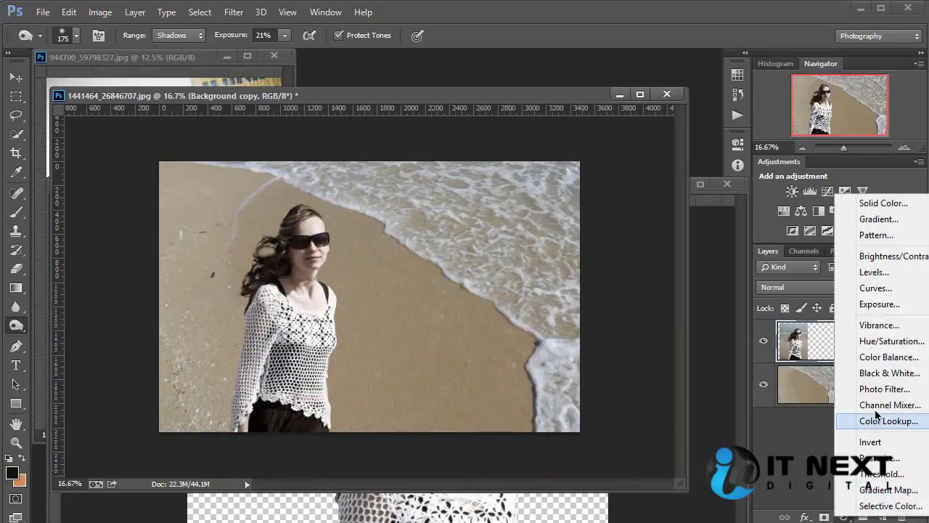
left_click(890, 340)
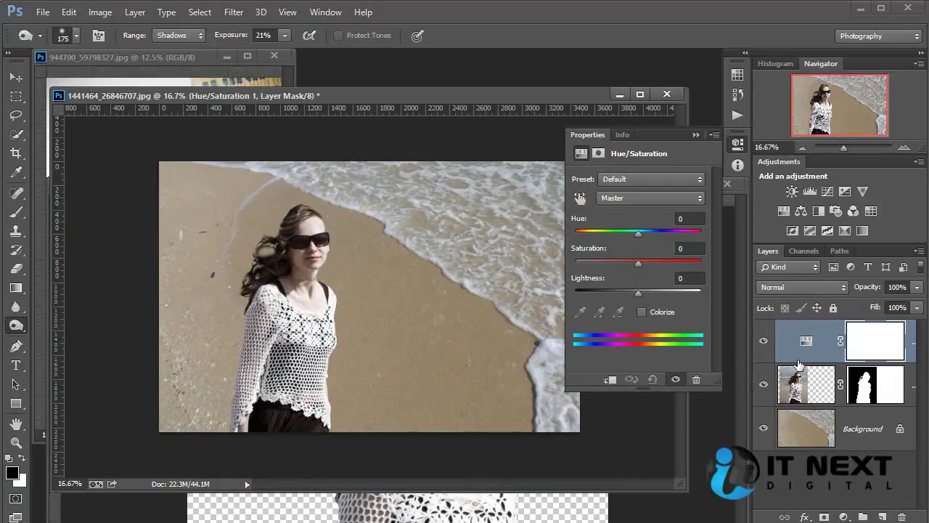
left_click(642, 312)
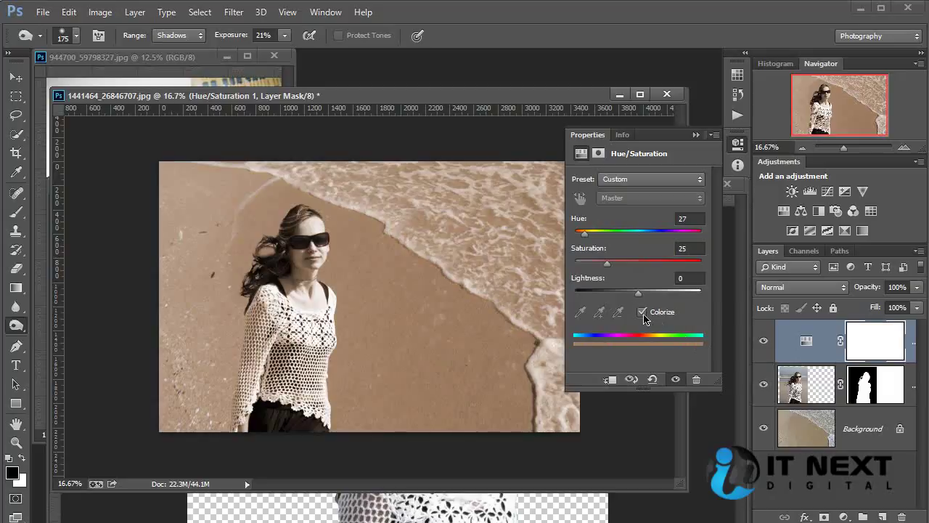
mouse_move(591, 239)
left_mouse_down()
mouse_move(714, 240)
mouse_move(570, 243)
mouse_move(621, 261)
left_mouse_up()
mouse_move(638, 299)
left_mouse_down()
mouse_move(618, 300)
mouse_move(635, 297)
left_mouse_up()
double_click(682, 278)
type("0")
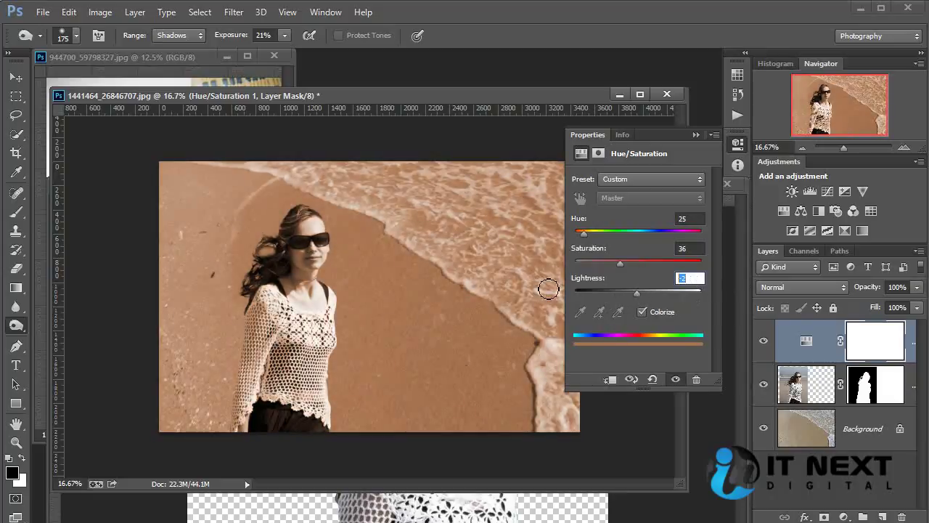
Lower the sepia Hue/Saturation layer's opacity to about 49% and deselect the layers
left_click(916, 287)
left_click_drag(914, 303, 878, 313)
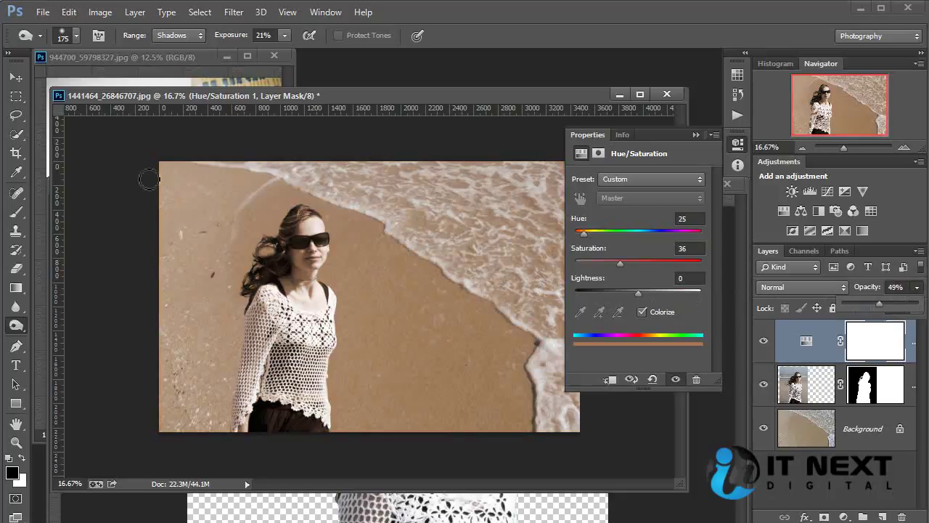
left_click(16, 77)
left_click(403, 291)
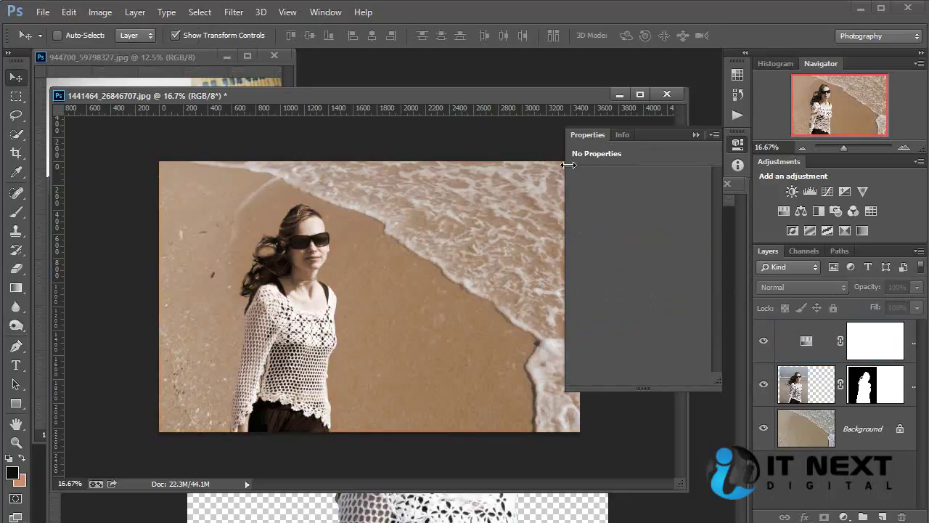
Type 'HI there Its me' on the lower-right sand and enlarge it with Free Transform
double_click(577, 138)
key("t")
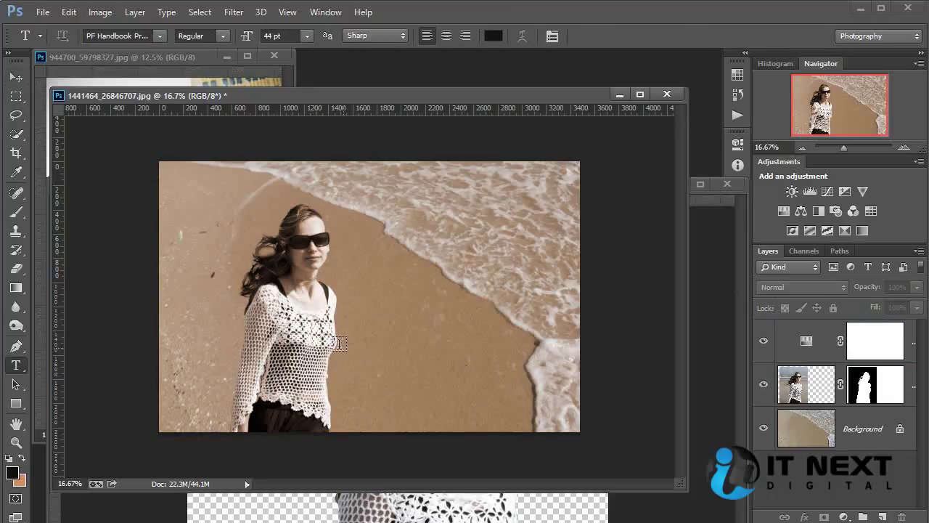
left_click(395, 364)
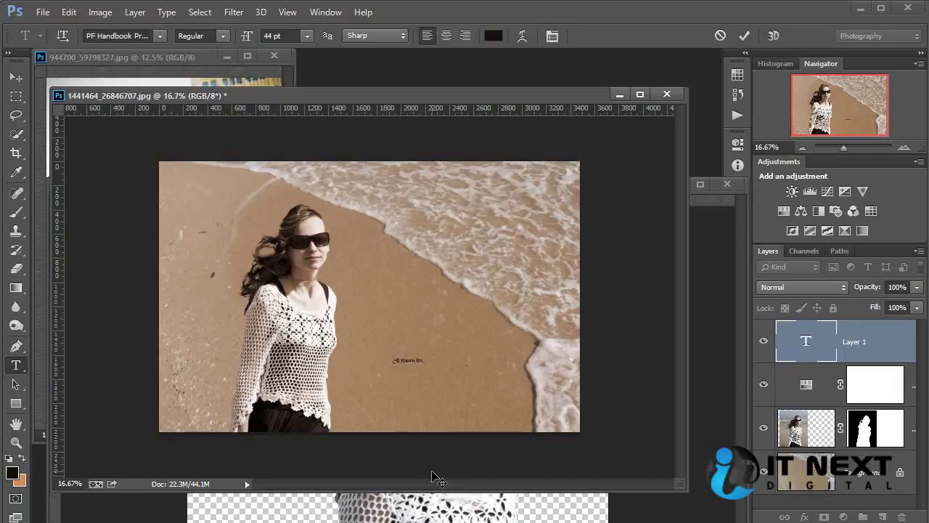
key("ctrl+a")
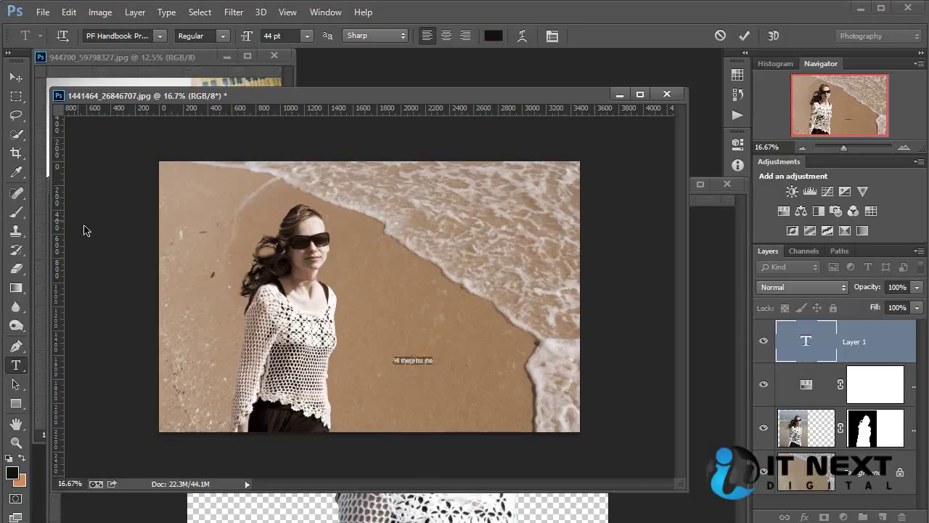
left_click(14, 78)
mouse_move(436, 363)
left_mouse_down()
mouse_move(564, 382)
mouse_move(503, 408)
left_mouse_up()
key("Return")
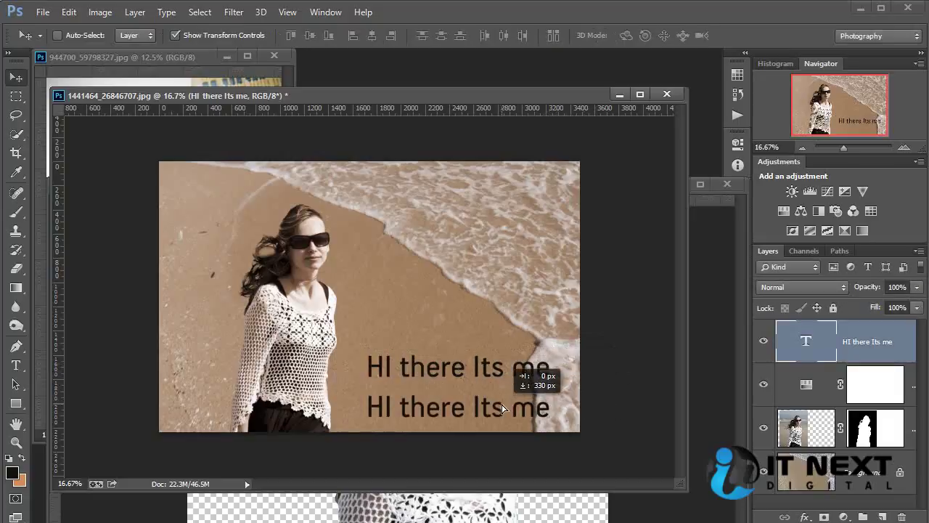
Change the copied text to 'Beautiful Sea' and shrink its font size two steps
double_click(804, 347)
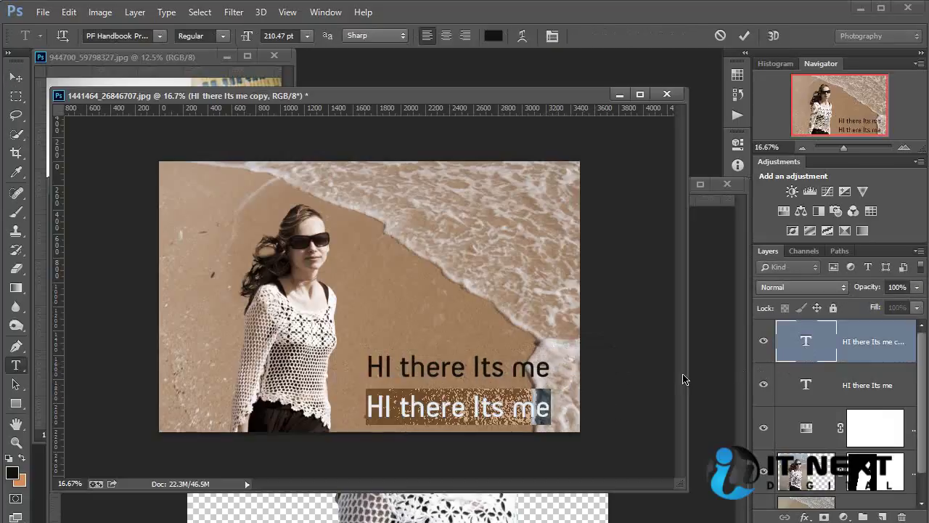
type("Beauti")
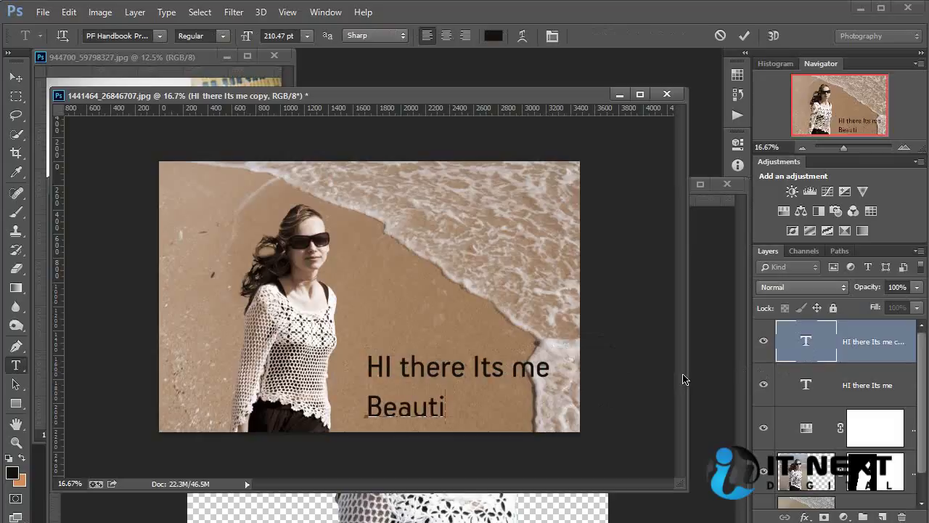
type("fual Se")
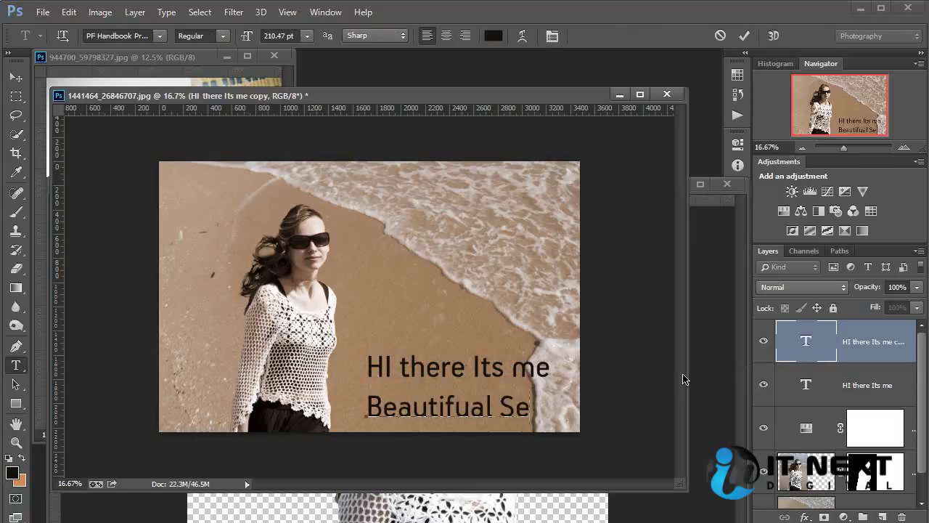
type("a")
key("ctrl+a")
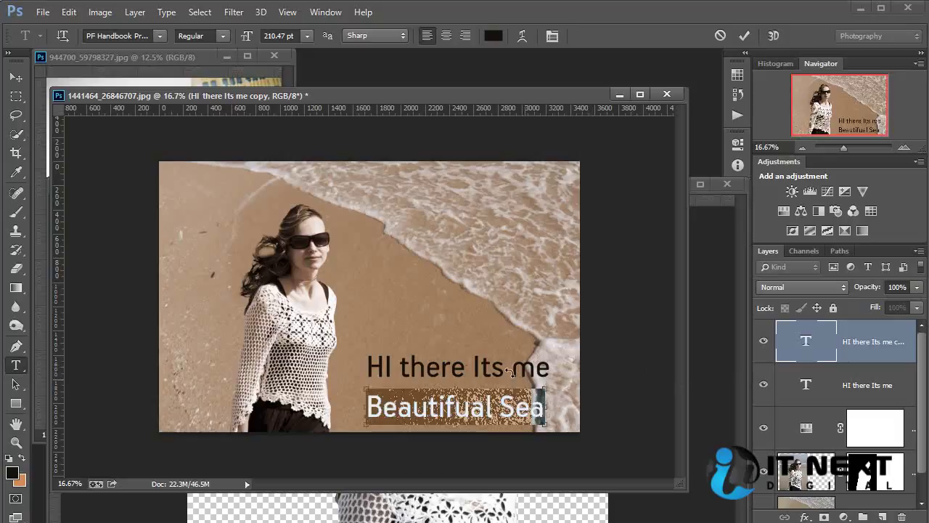
key("ctrl+shift+comma")
key("ctrl+shift+comma")
key("ctrl+shift+comma")
key("ctrl+shift+comma")
key("ctrl+shift+comma")
key("ctrl+shift+comma")
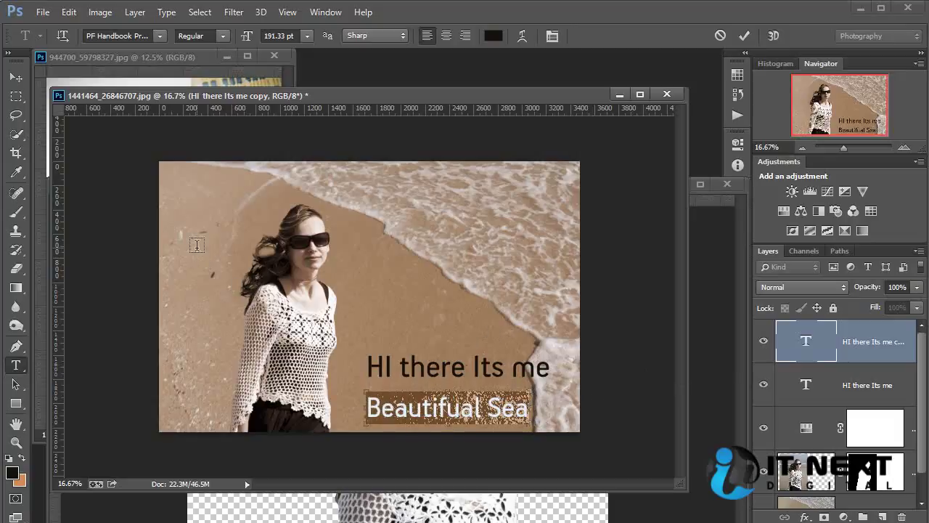
key("ctrl+shift+comma")
key("ctrl+shift+comma")
key("ctrl+shift+comma")
key("ctrl+shift+comma")
key("ctrl+shift+comma")
key("ctrl+shift+comma")
key("ctrl+Return")
Move the 'Beautiful Sea' line up closer to 'HI there Its me'
key("v")
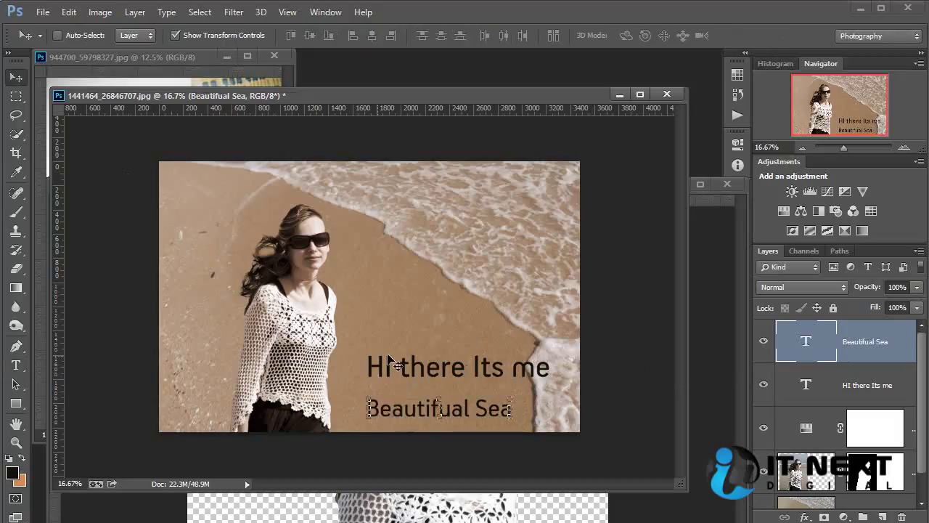
left_click(440, 369, "ctrl+shift")
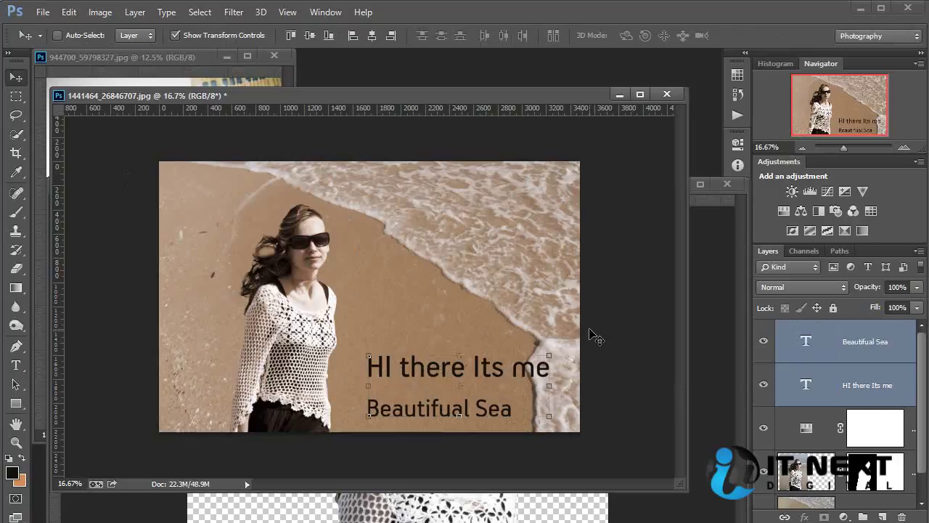
left_click(492, 411, "ctrl")
left_click_drag(492, 413, 492, 402)
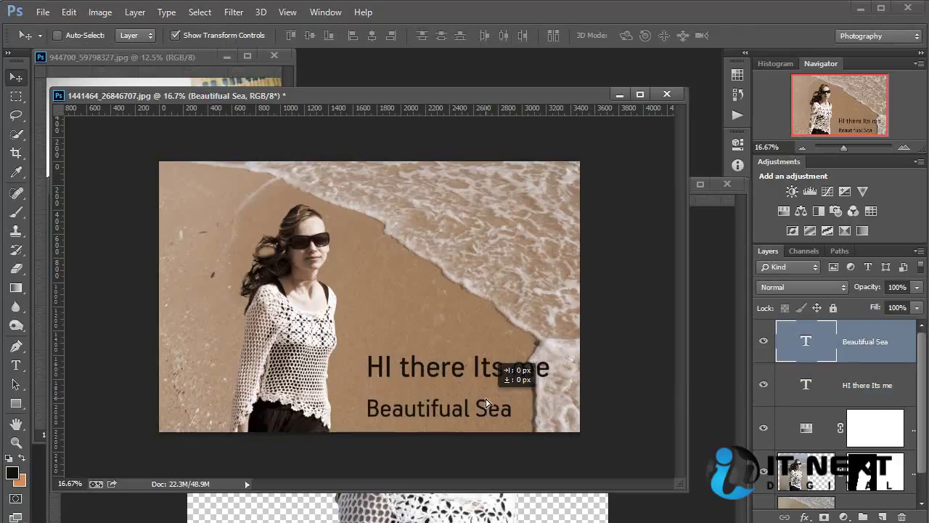
Select both text lines and shift them together slightly to the left
left_click(511, 375, "ctrl")
left_click(497, 401, "ctrl")
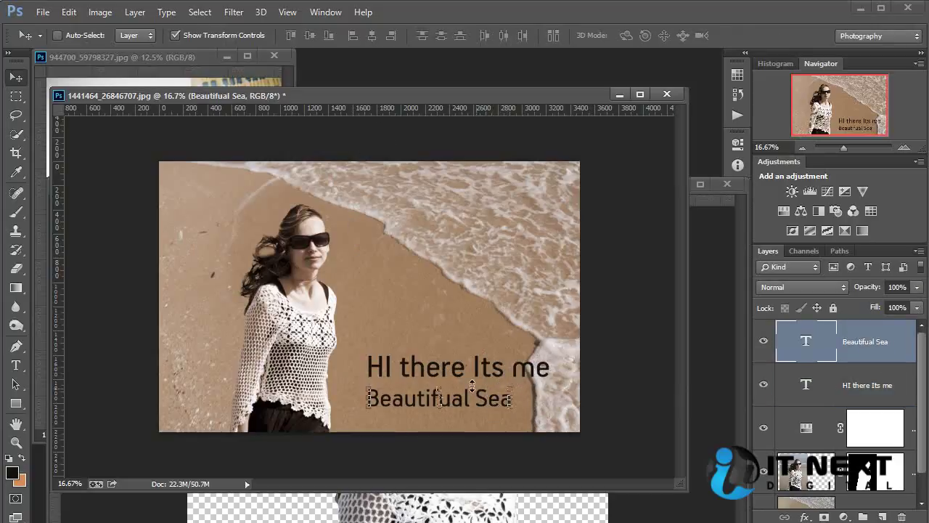
key("t")
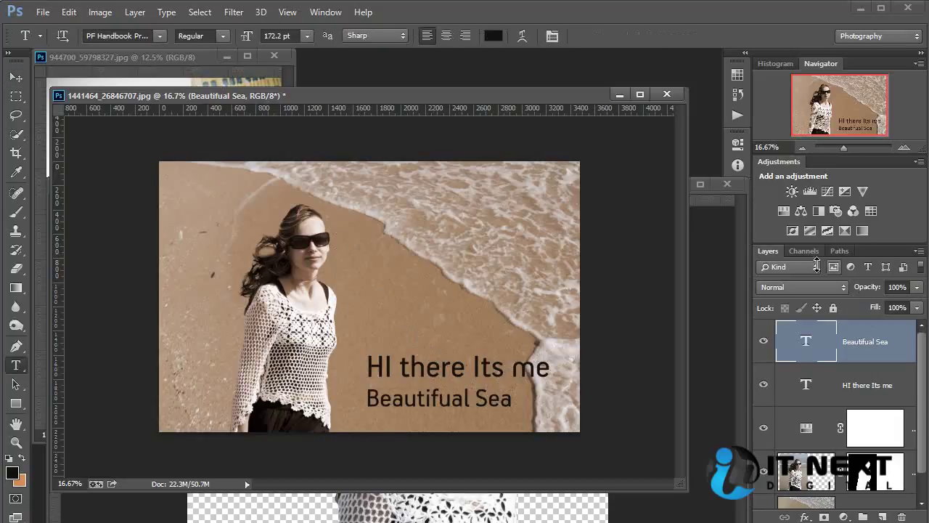
left_click(16, 76)
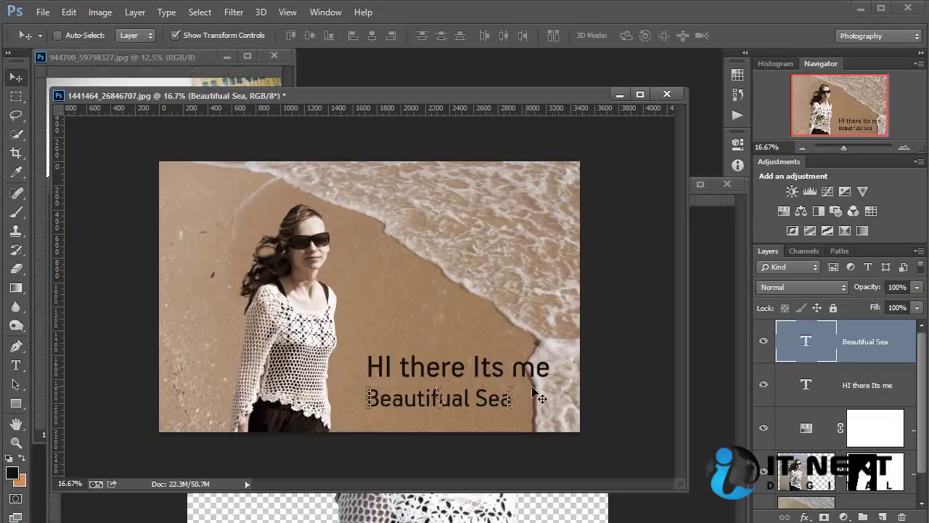
left_click(511, 378, "ctrl+shift")
left_click_drag(509, 370, 501, 377)
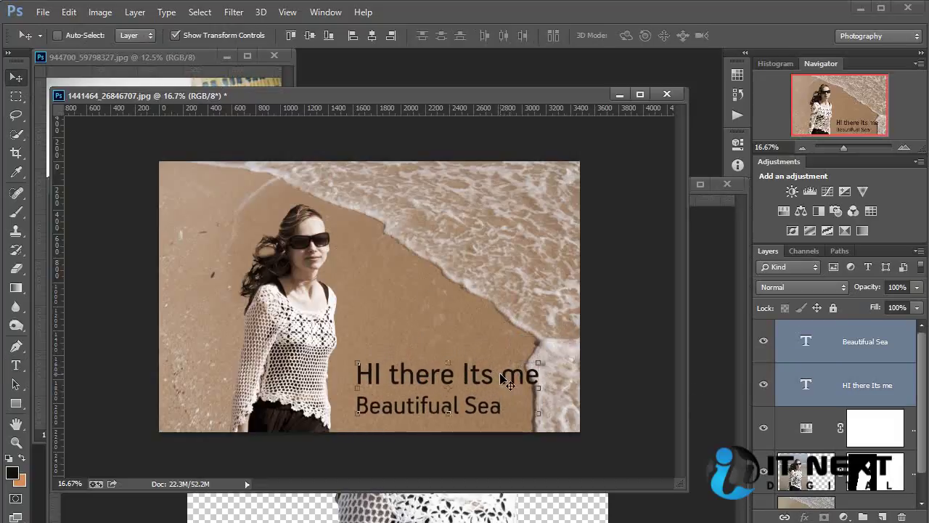
left_click(614, 399)
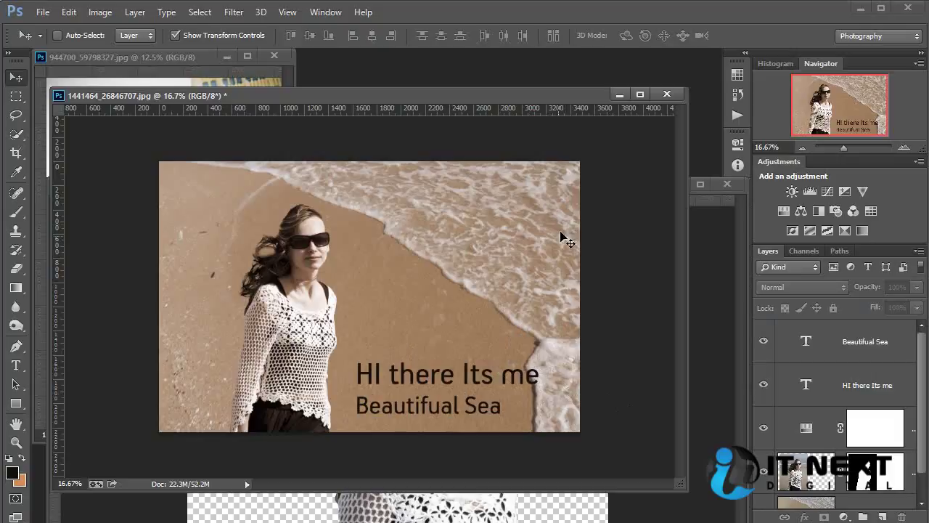
Draw an orange rectangle banner beneath the text layers at 40% opacity
left_click(16, 403)
left_click_drag(345, 352, 600, 424)
left_click_drag(860, 345, 862, 436)
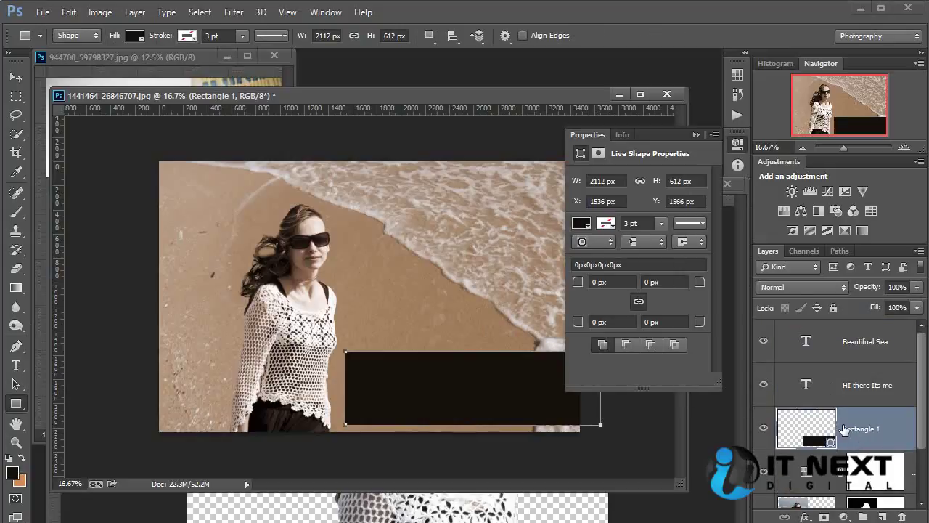
double_click(818, 430)
left_click(672, 317)
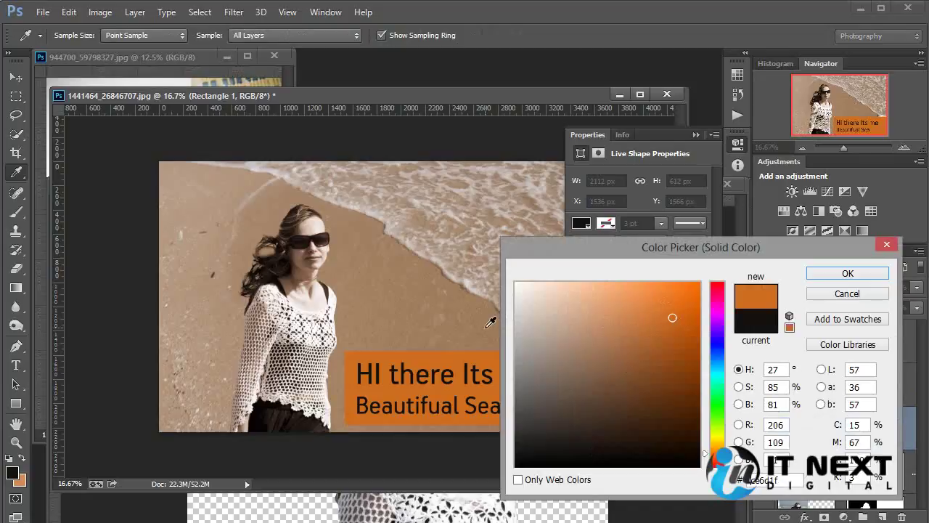
left_click(842, 273)
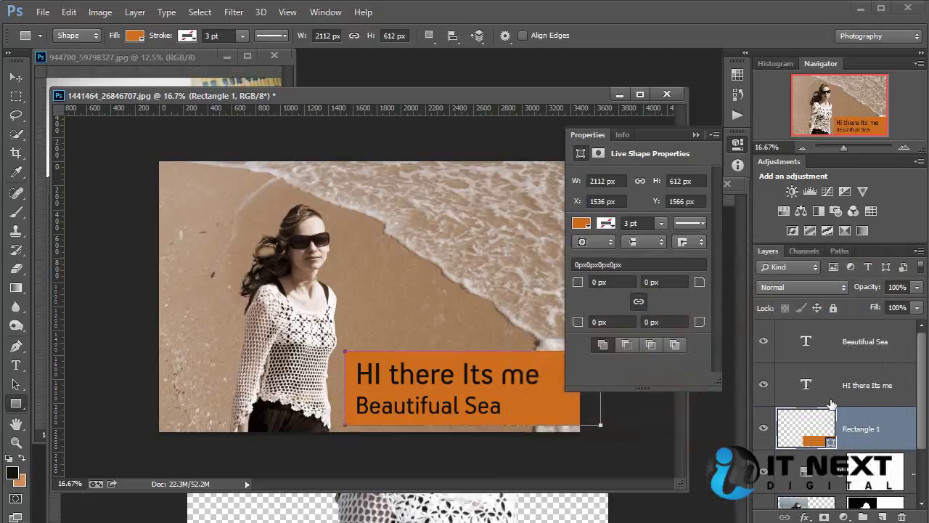
key("5")
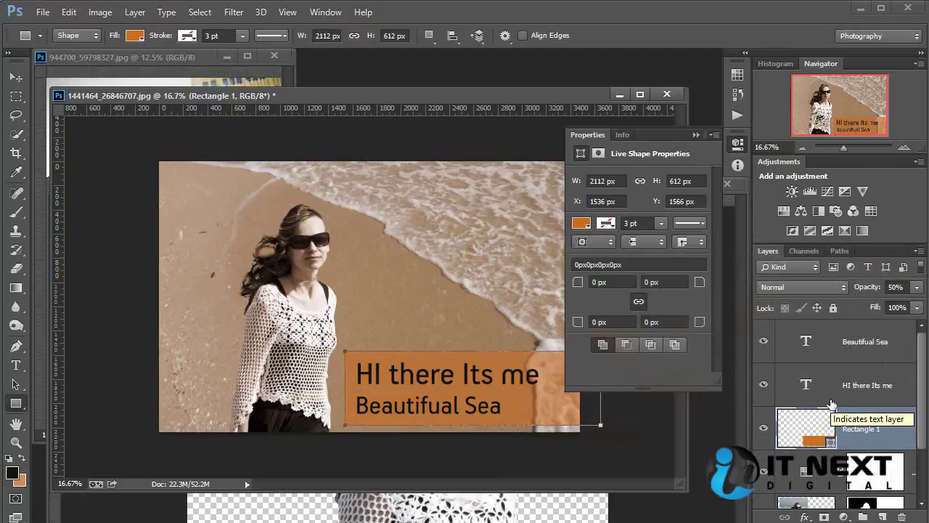
key("4")
Set both text lines' colour to white (ffffff)
key("v")
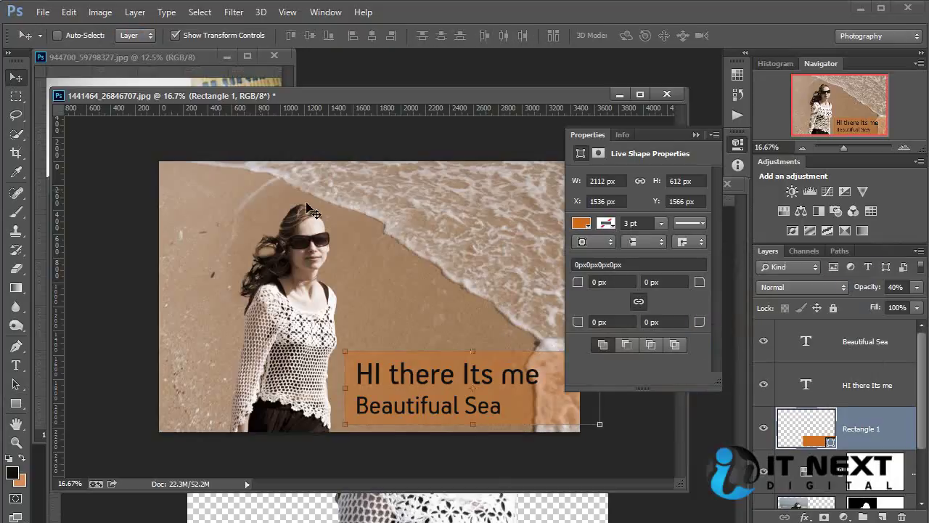
left_click(463, 403, "ctrl")
left_click(476, 379, "ctrl+shift")
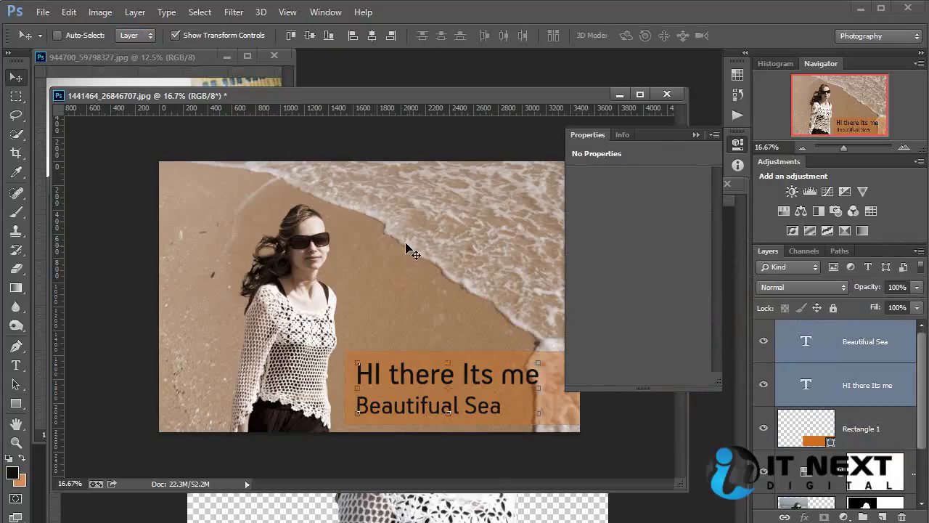
key("t")
left_click(498, 35)
type("ffffff")
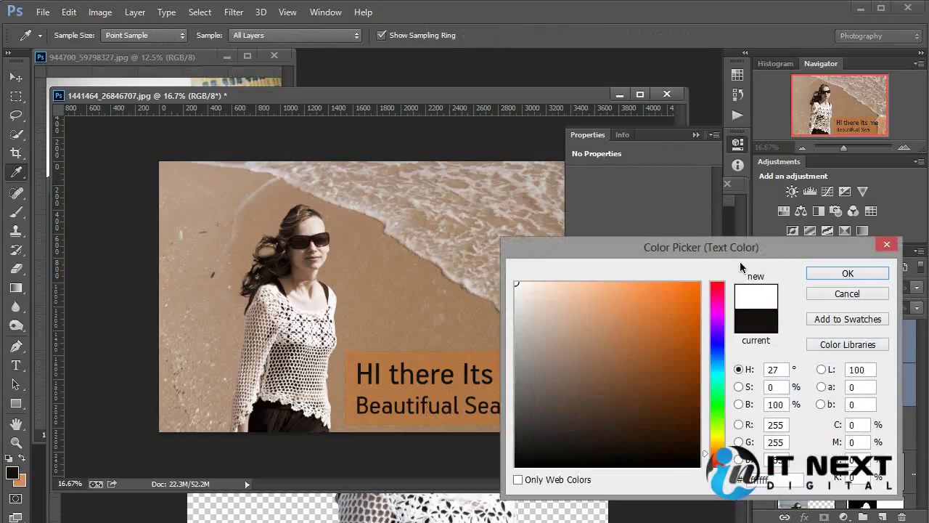
left_click(842, 272)
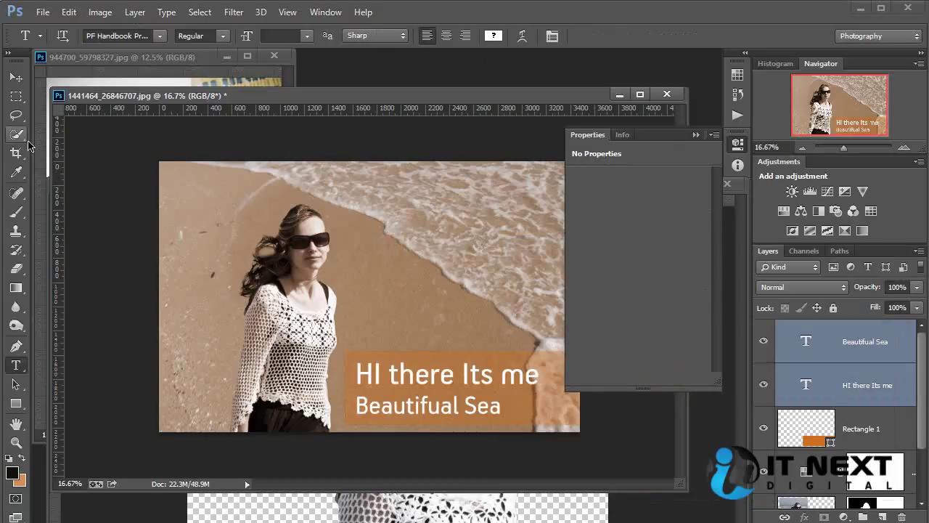
left_click(15, 77)
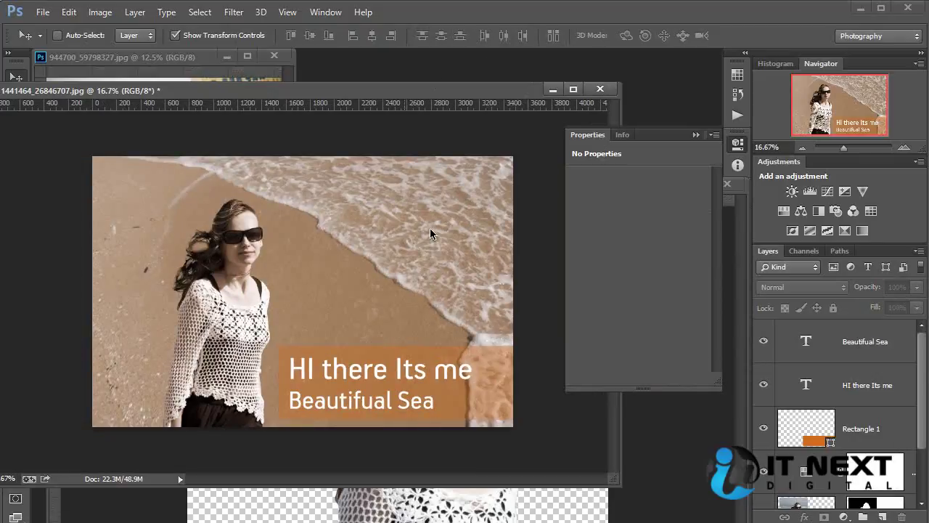
Save the composite as a PSD named 'sea test', accepting the format options
key("ctrl+shift+s")
left_click(260, 431)
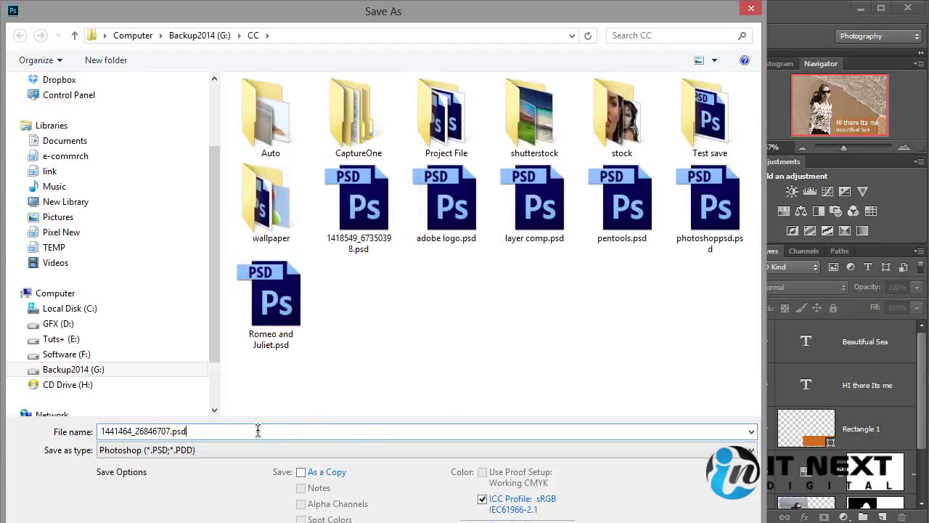
left_click_drag(168, 430, 50, 428)
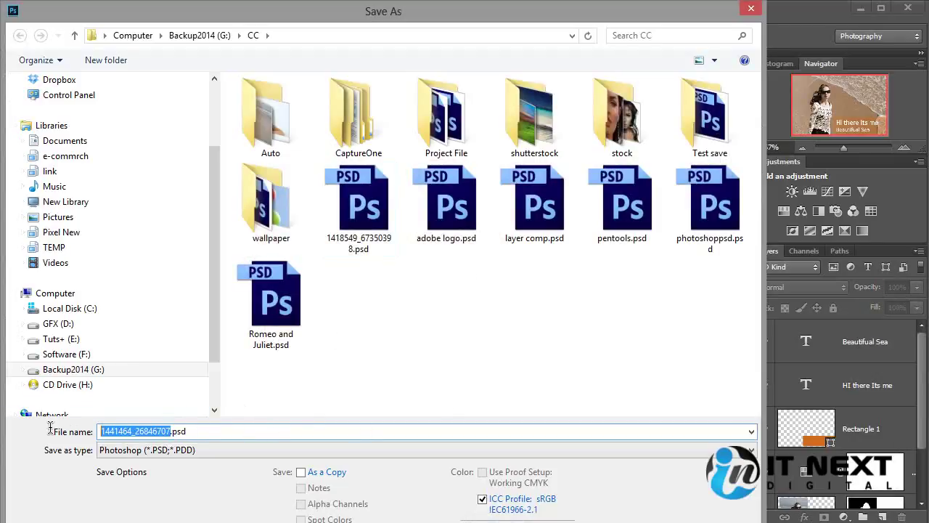
type("sea tes")
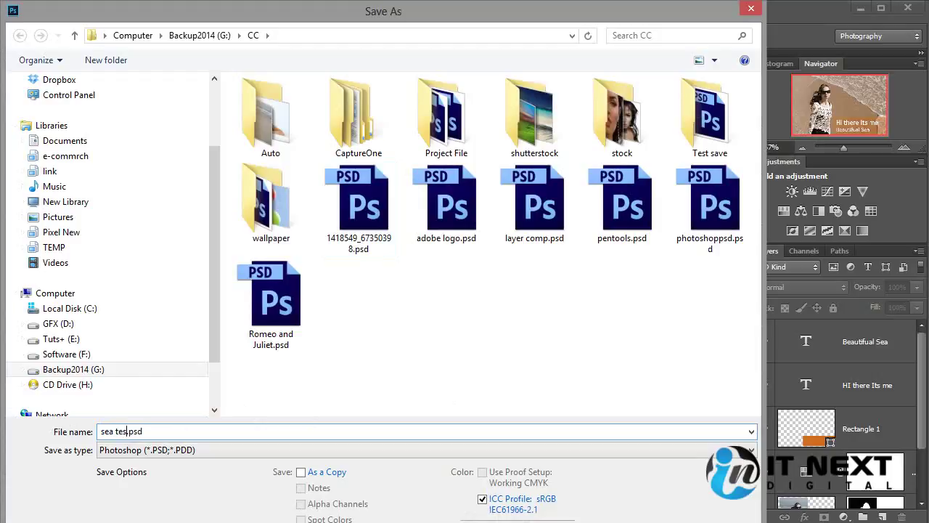
type("t")
key("Return")
left_click(283, 231)
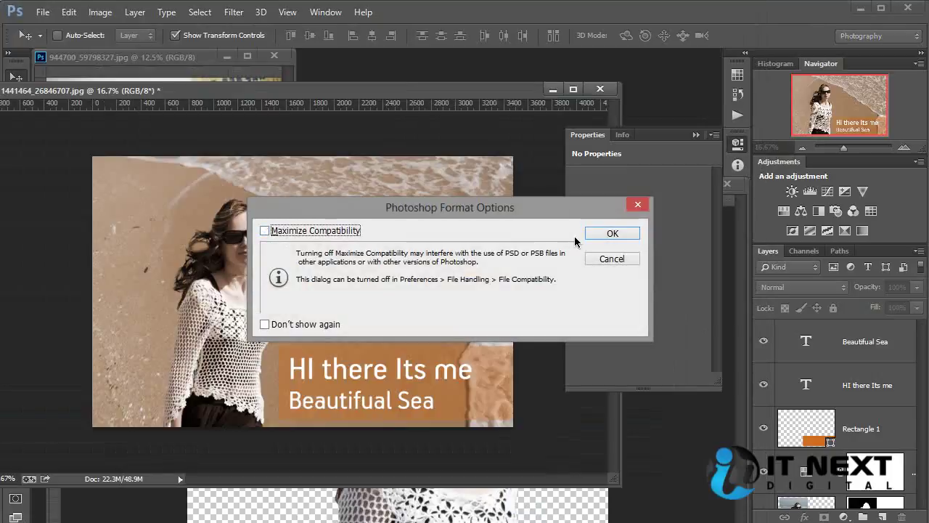
left_click(612, 233)
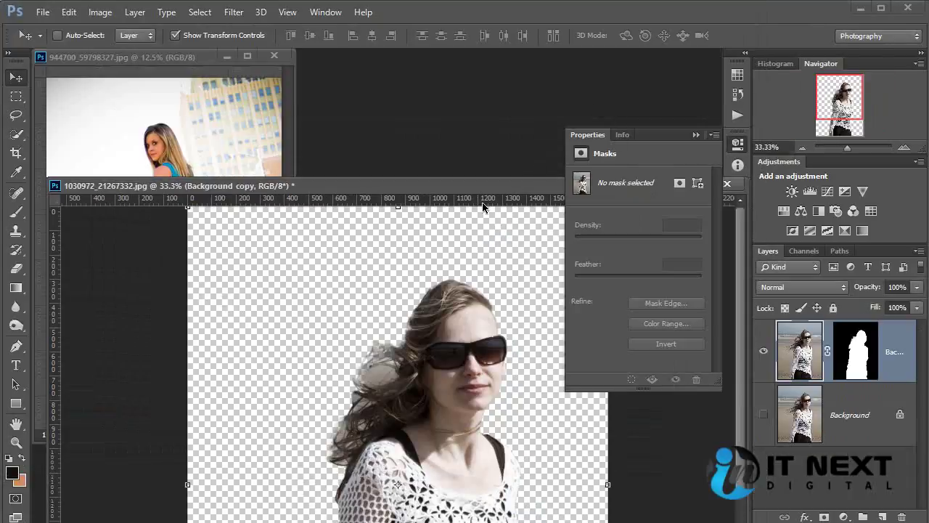
Close the woman cutout document without saving its changes
mouse_move(484, 186)
left_mouse_down()
mouse_move(457, 105)
mouse_move(399, 95)
left_mouse_up()
left_click(645, 93)
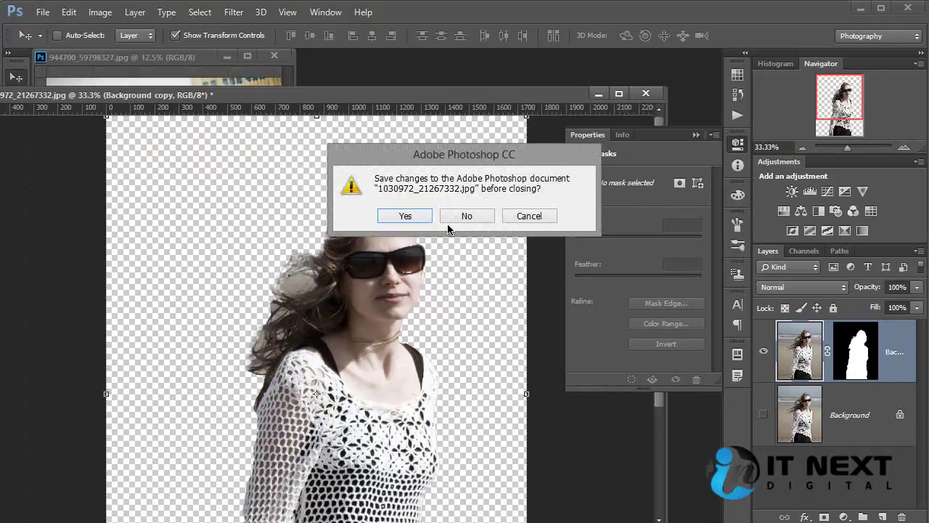
left_click(450, 217)
Close the remaining document and open 796571_16059120.jpg with Ctrl+O
left_click(274, 56)
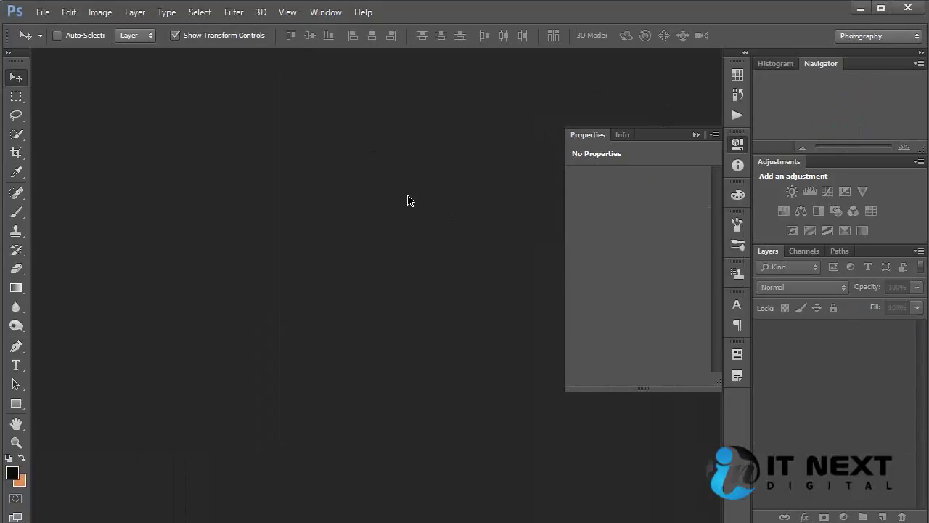
double_click(408, 202)
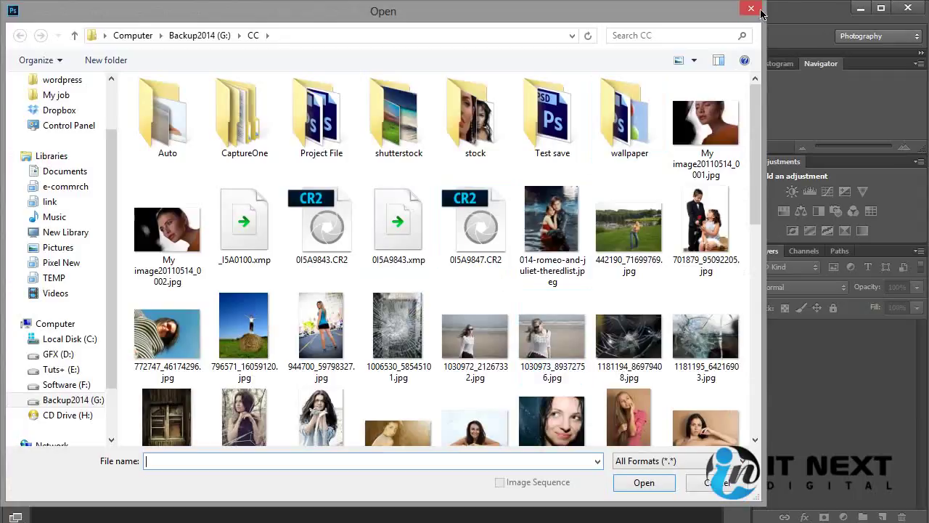
left_click(760, 11)
left_click(213, 14)
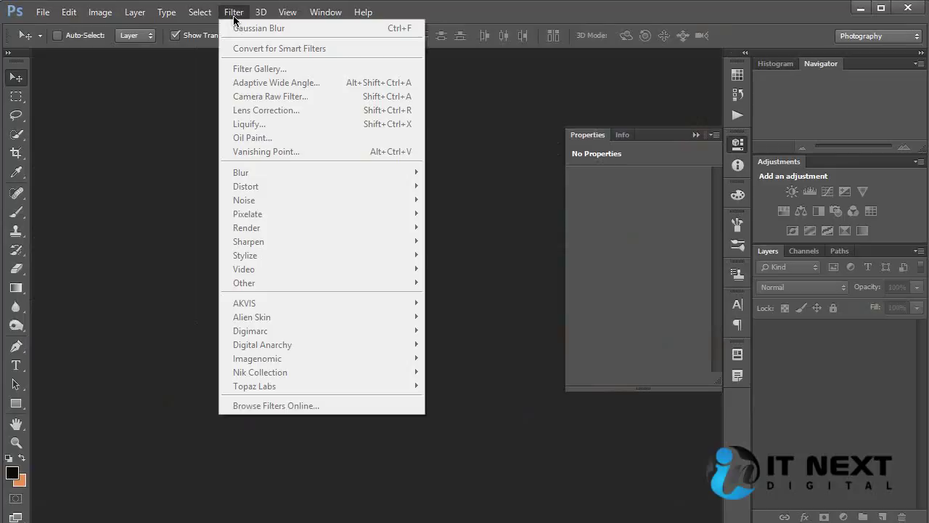
left_click(169, 91)
key("ctrl+o")
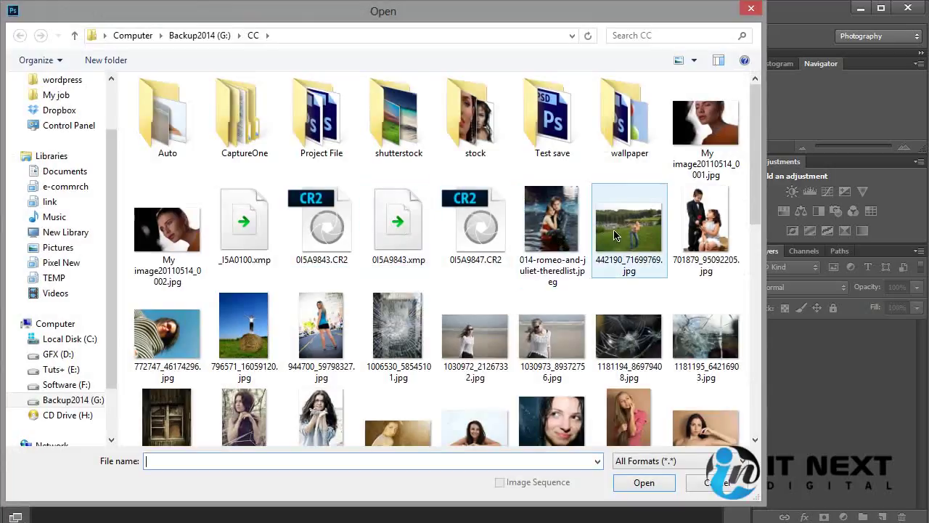
double_click(244, 331)
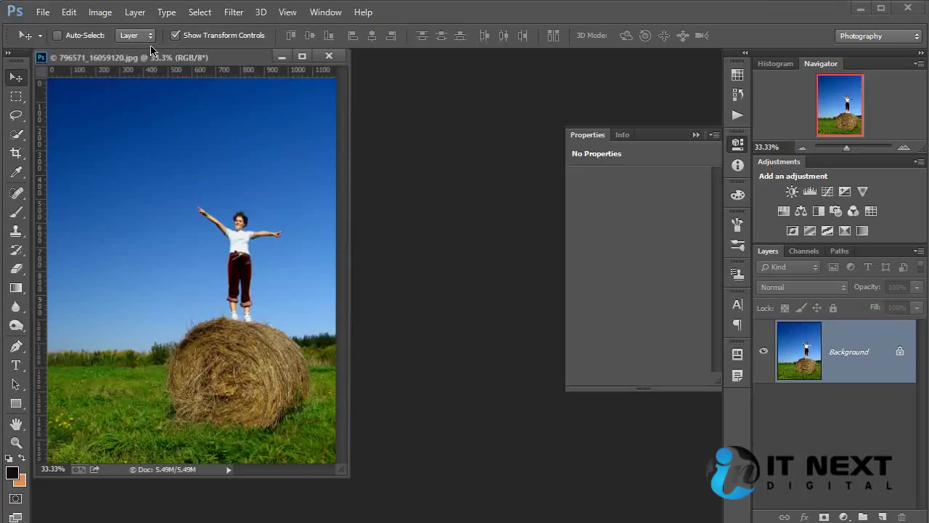
left_click(200, 12)
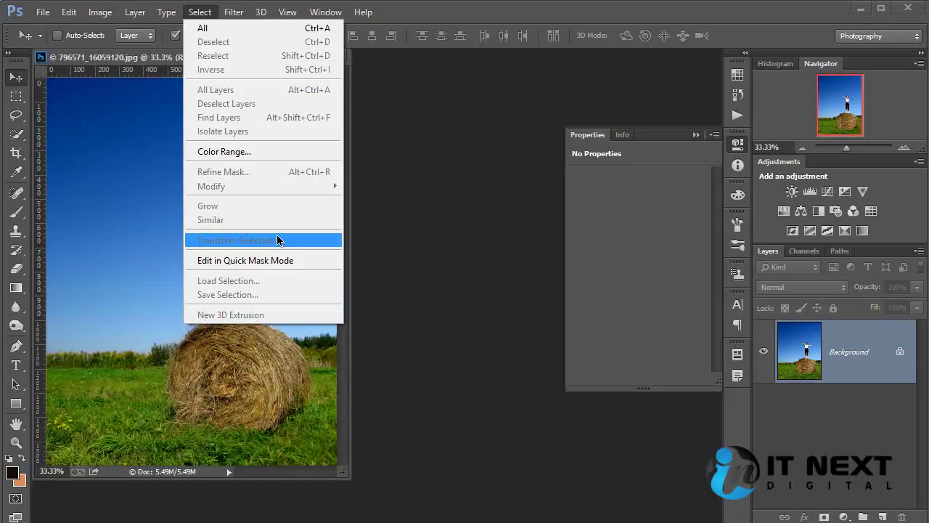
left_click(113, 193)
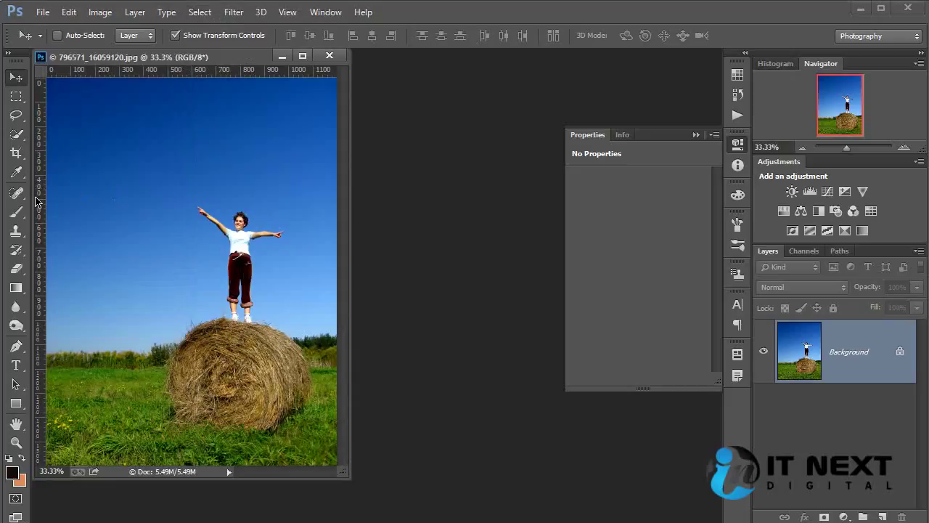
left_click(16, 96)
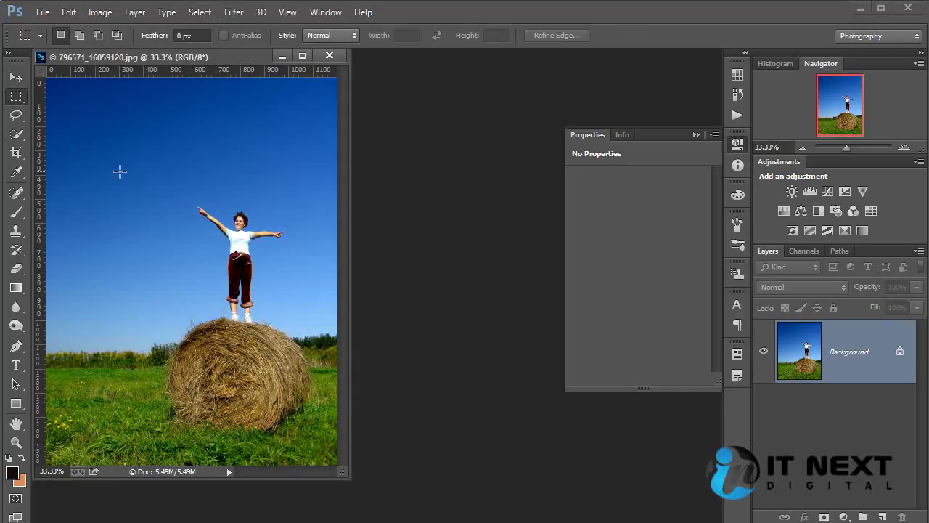
left_click_drag(140, 176, 305, 434)
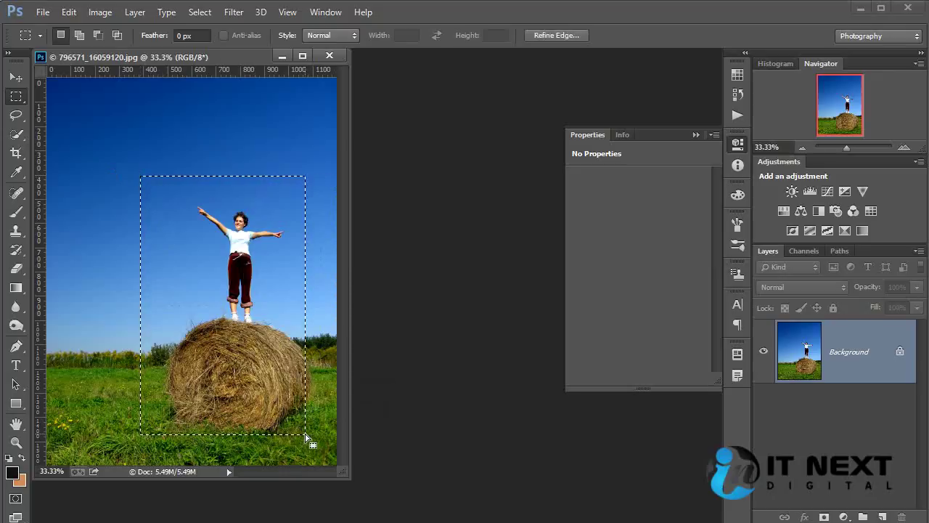
left_click(16, 77)
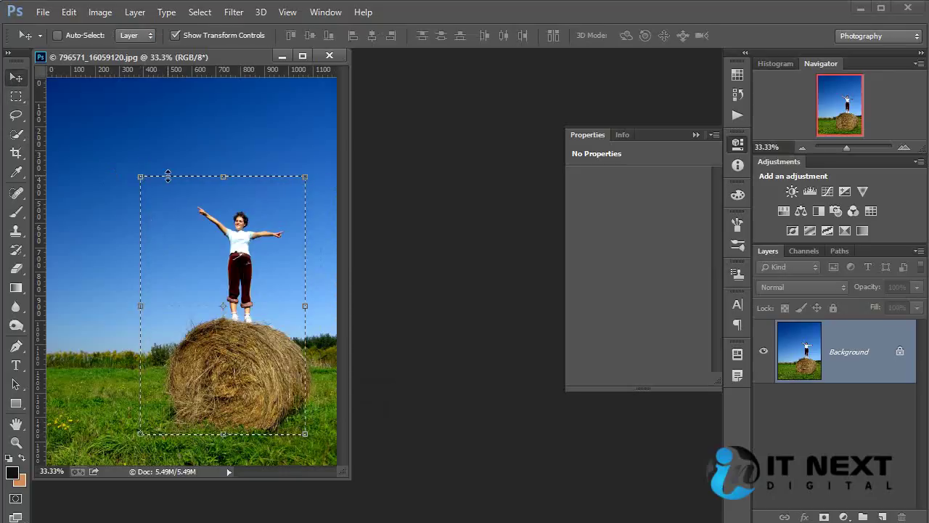
mouse_move(137, 171)
left_mouse_down()
mouse_move(204, 164)
mouse_move(177, 165)
left_mouse_up()
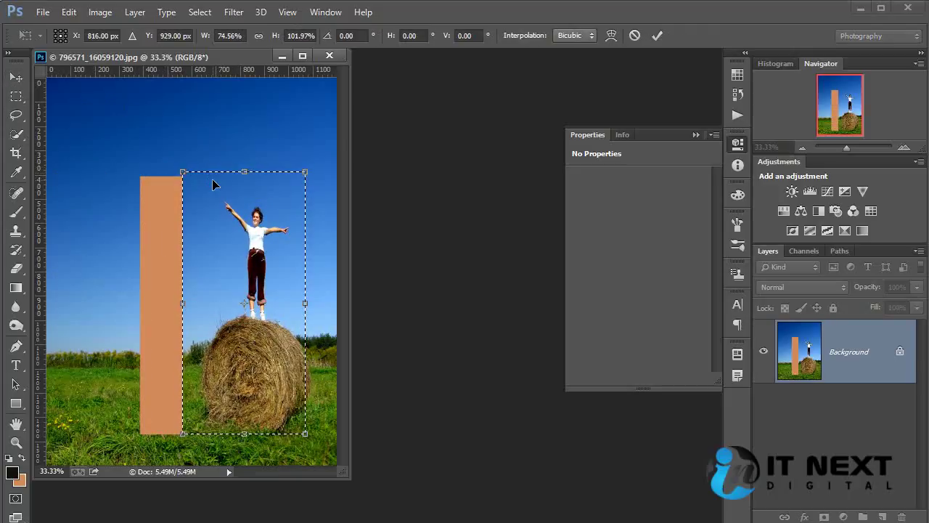
key("Escape")
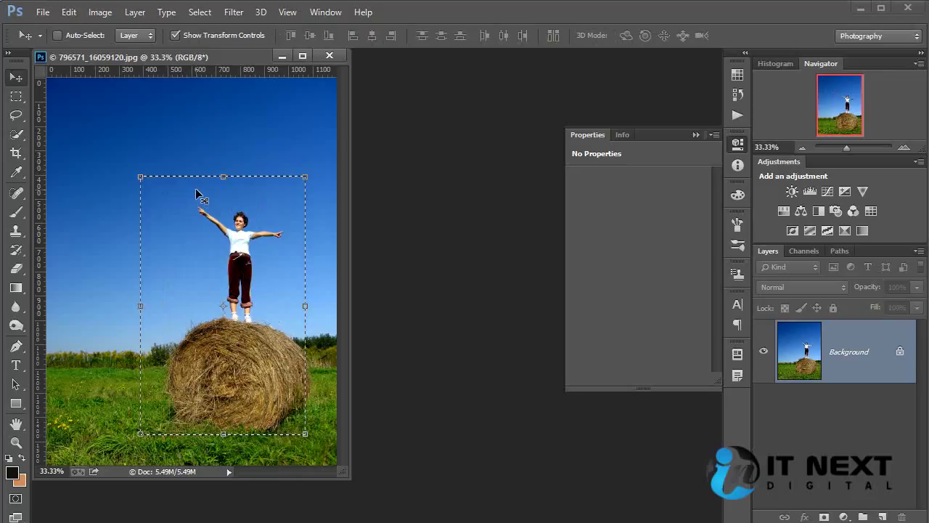
left_click(200, 12)
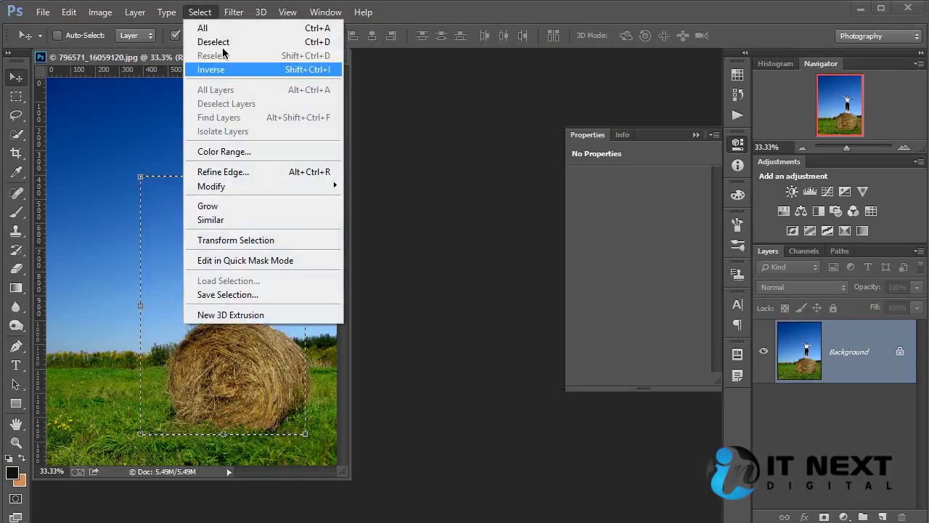
left_click(236, 240)
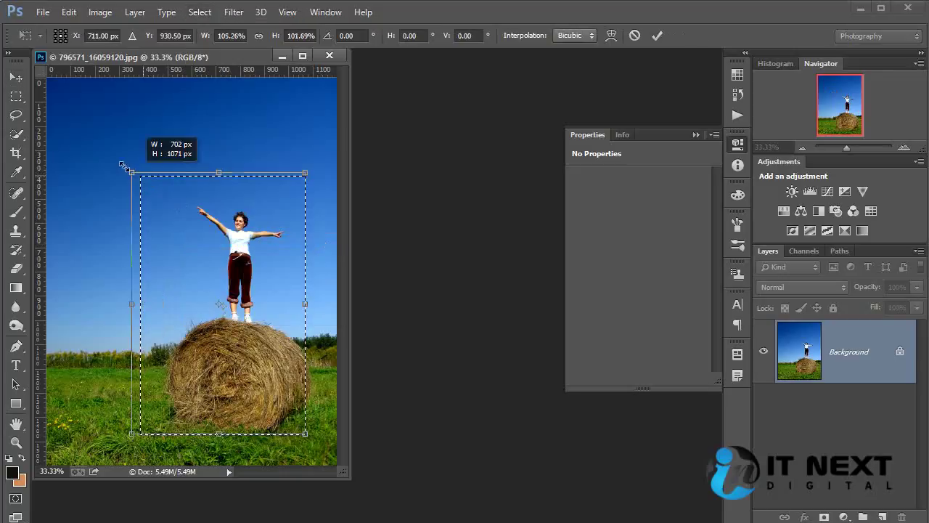
mouse_move(149, 185)
left_mouse_down()
mouse_move(150, 109)
mouse_move(87, 171)
mouse_move(83, 211)
left_mouse_up()
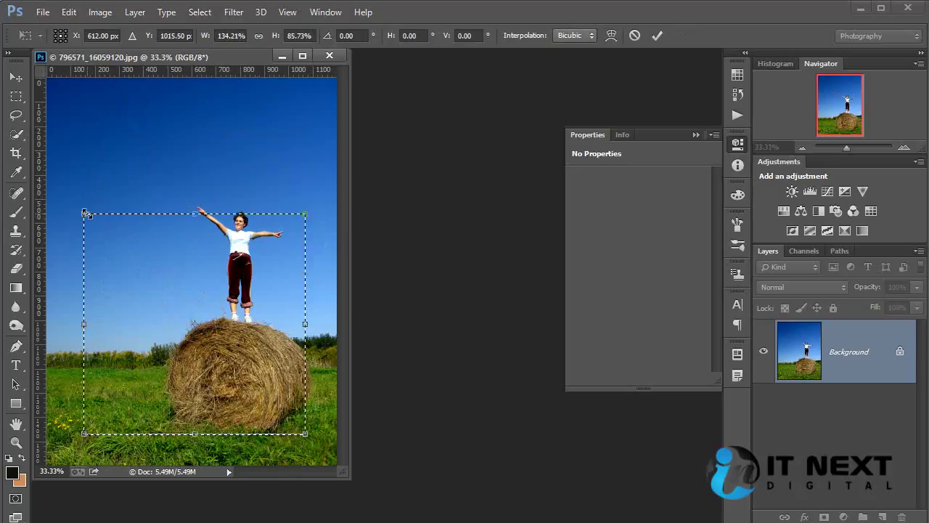
key("ctrl+z")
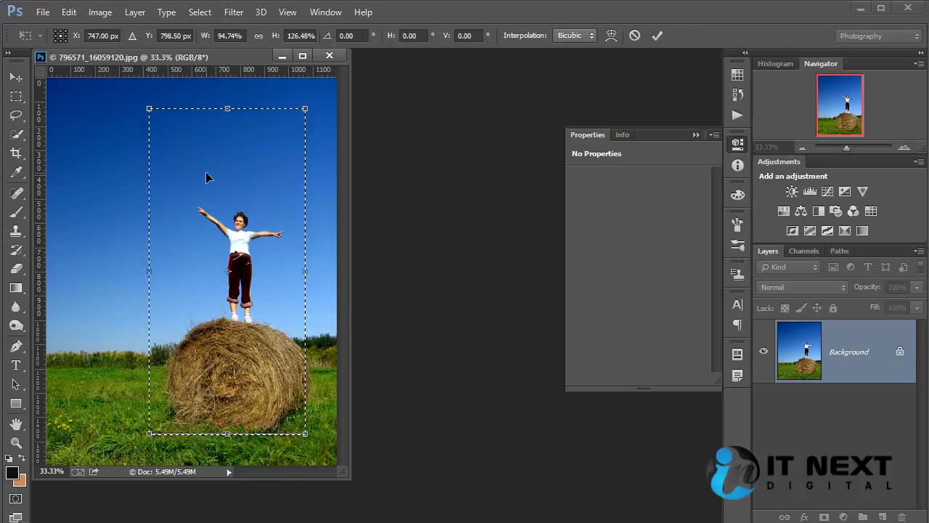
left_click(16, 96)
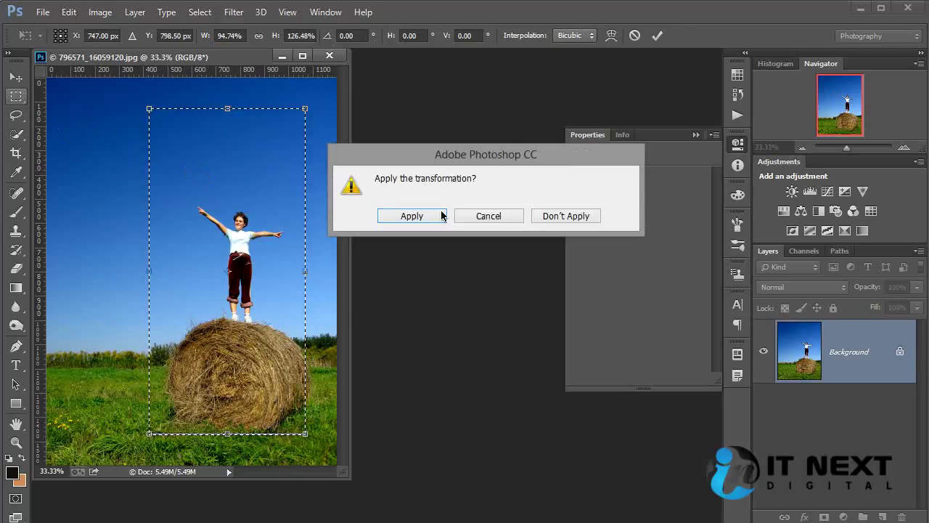
left_click(389, 217)
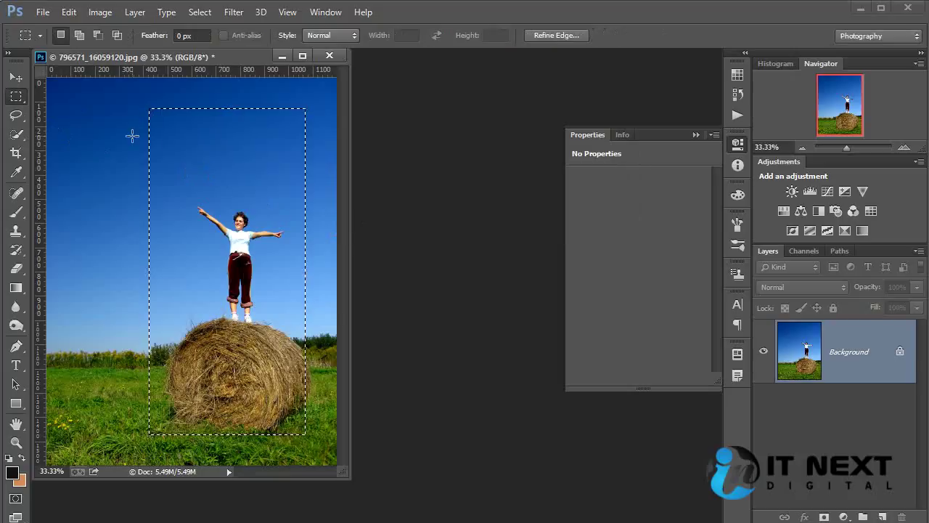
left_click(156, 168)
left_click(200, 12)
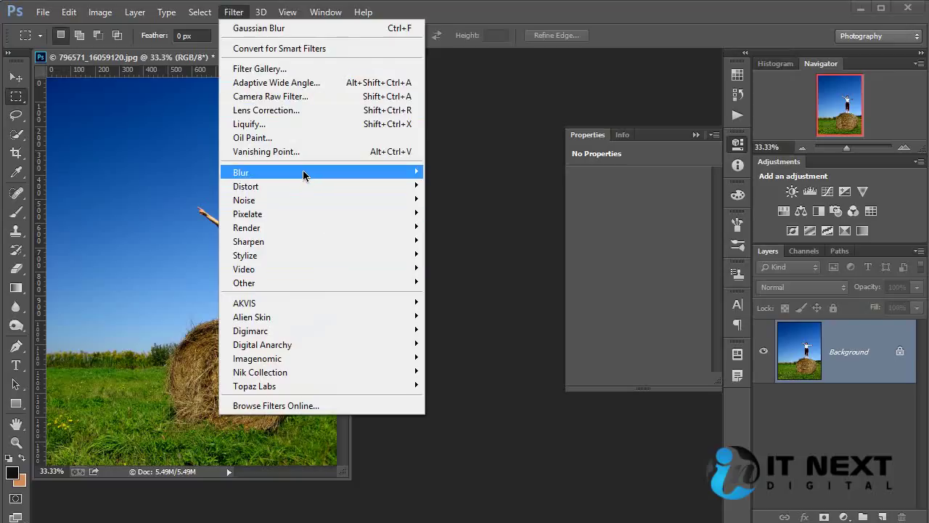
mouse_move(233, 12)
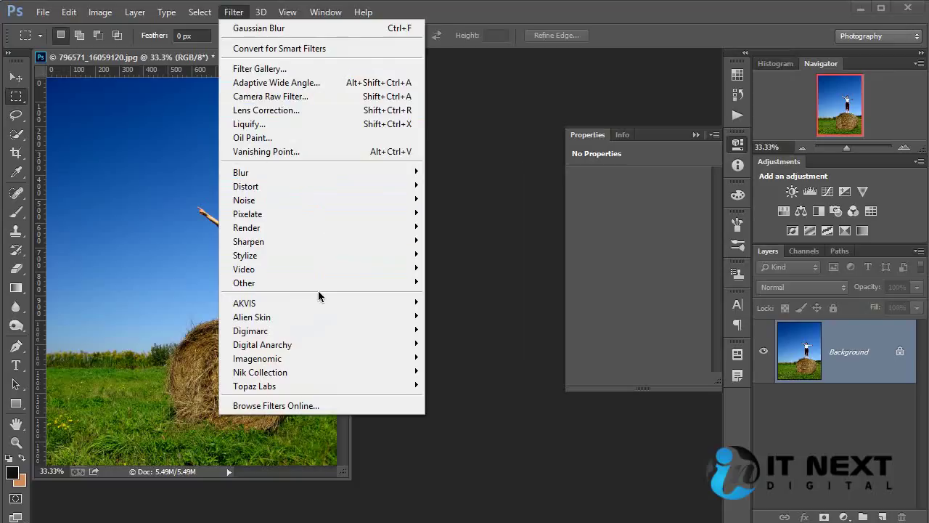
Close the Filter menu and move the hay-bale photo's window right and down
left_click(170, 61)
left_click_drag(170, 61, 230, 74)
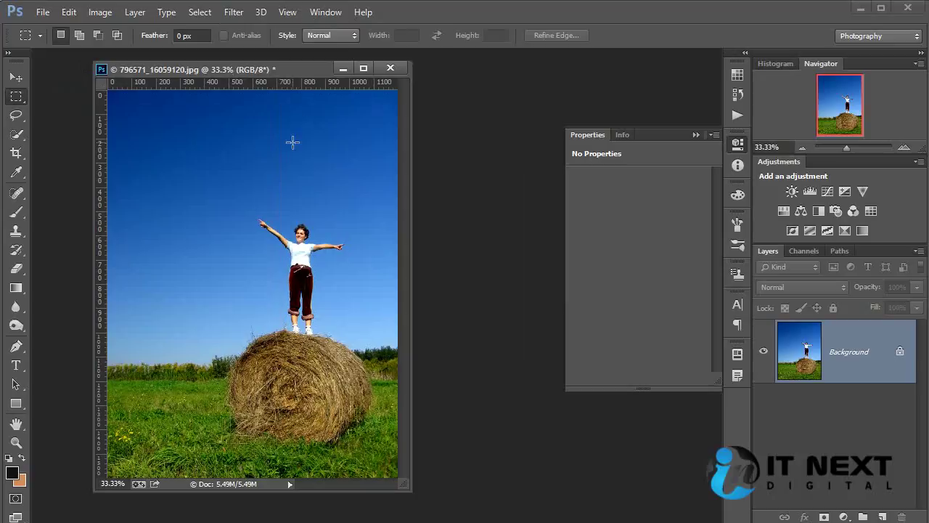